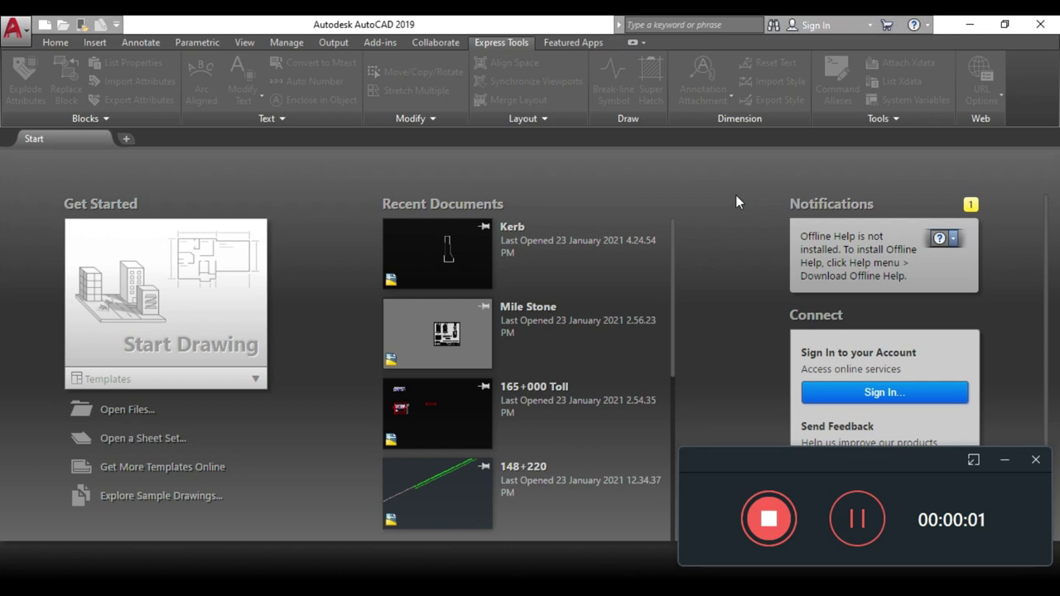
Create the blank Drawing4 from the Start tab and close the Properties palette
{"action": "left_click", "coordinate": [1004, 459]}
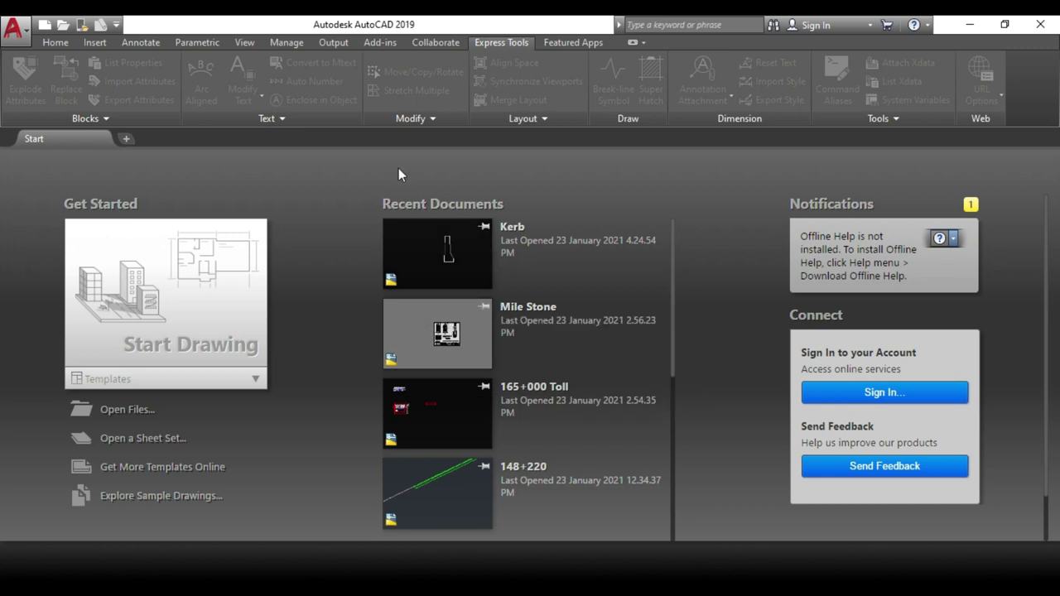
{"action": "left_click", "coordinate": [648, 295]}
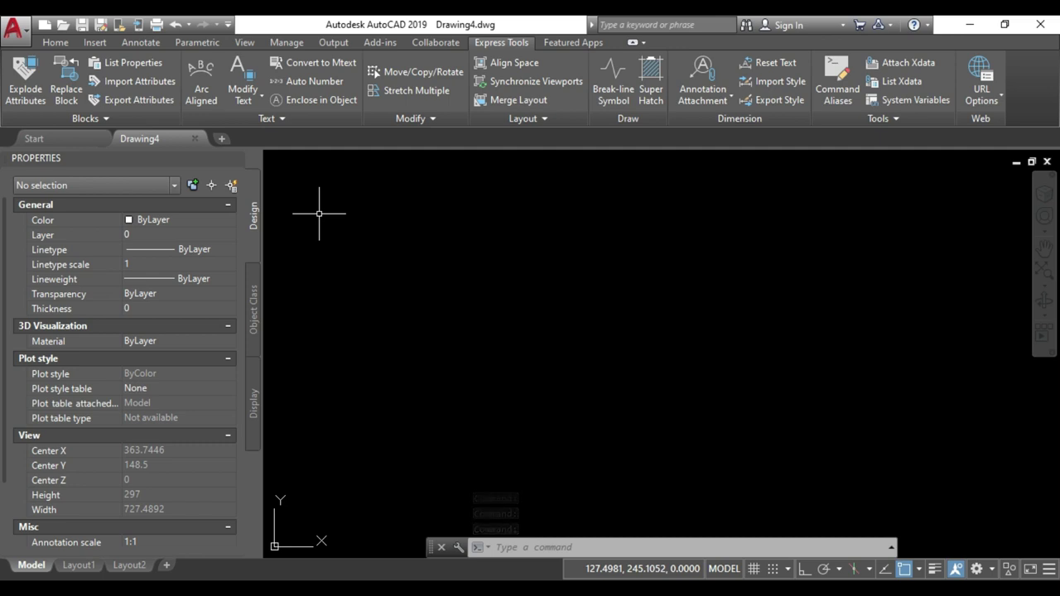
{"action": "left_click", "coordinate": [236, 159]}
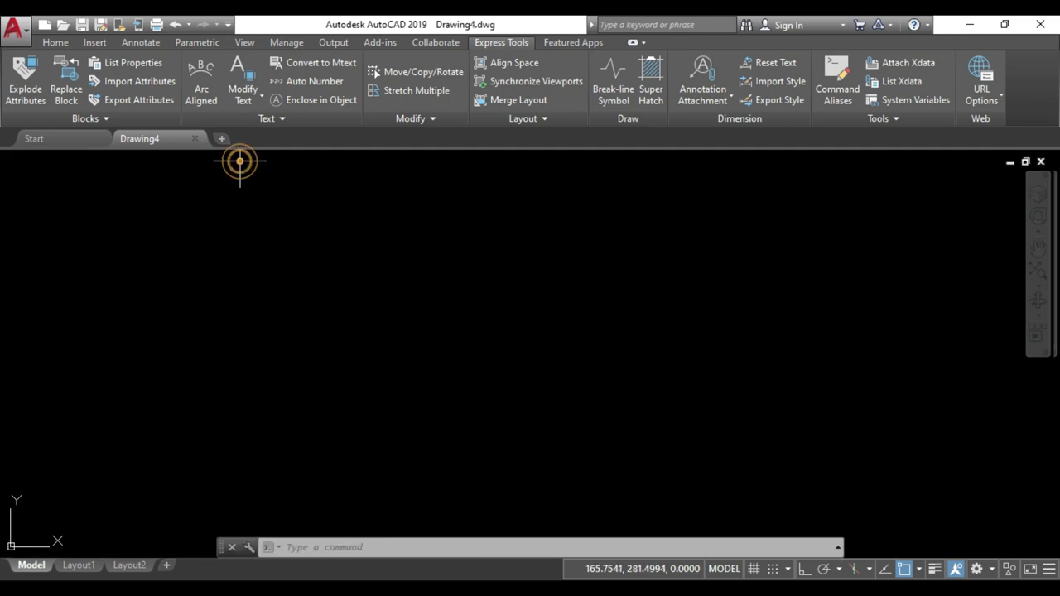
Begin the centreline polyline with a straight run from the left, then a first arc bend
{"action": "key", "text": "Escape"}
{"action": "key", "text": "Escape"}
{"action": "type", "text": "P"}
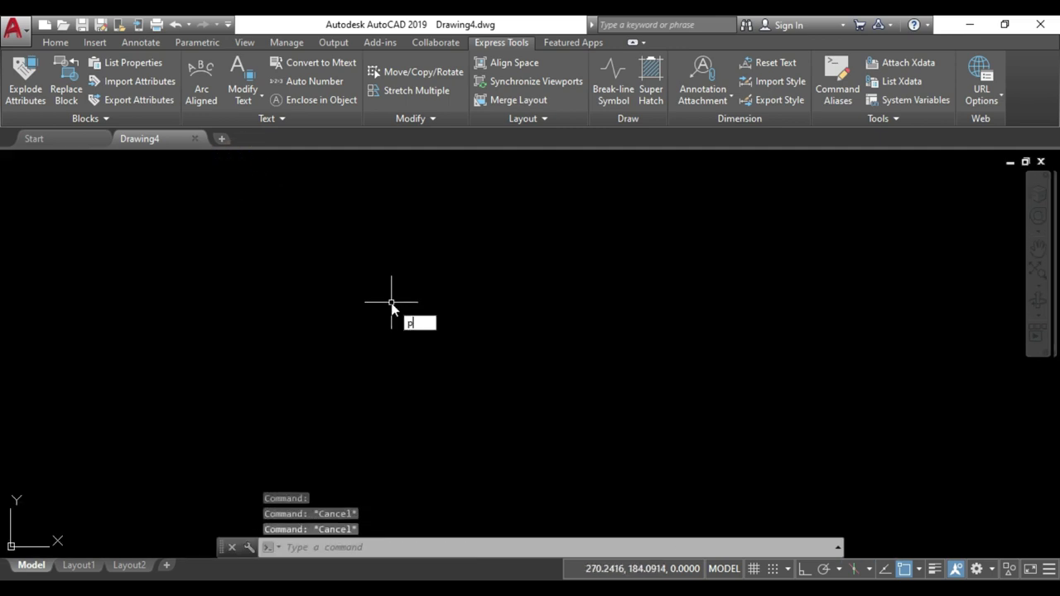
{"action": "type", "text": "L"}
{"action": "key", "text": "Return"}
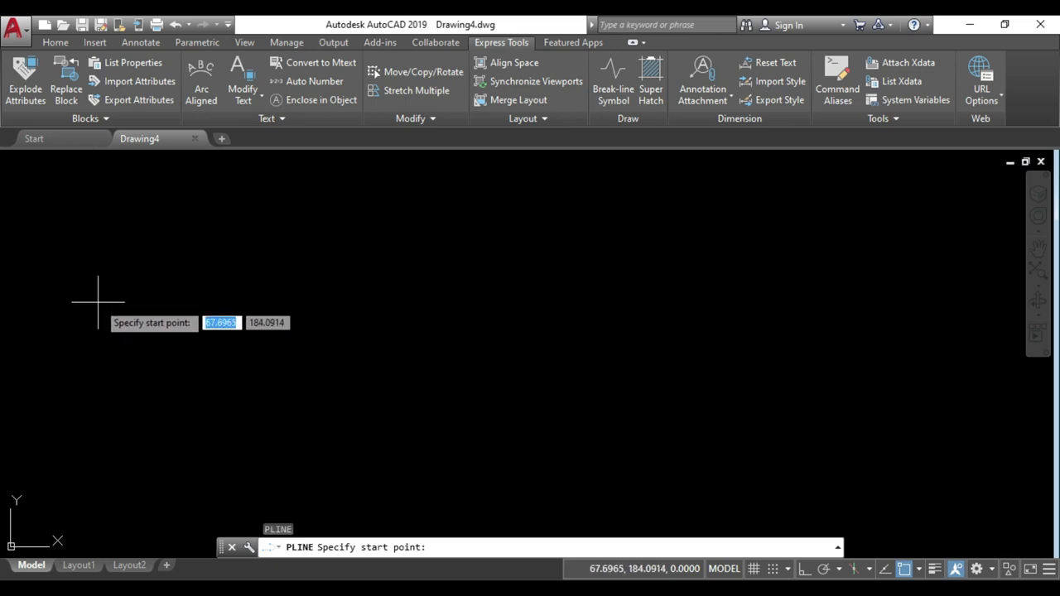
{"action": "left_click", "coordinate": [64, 241]}
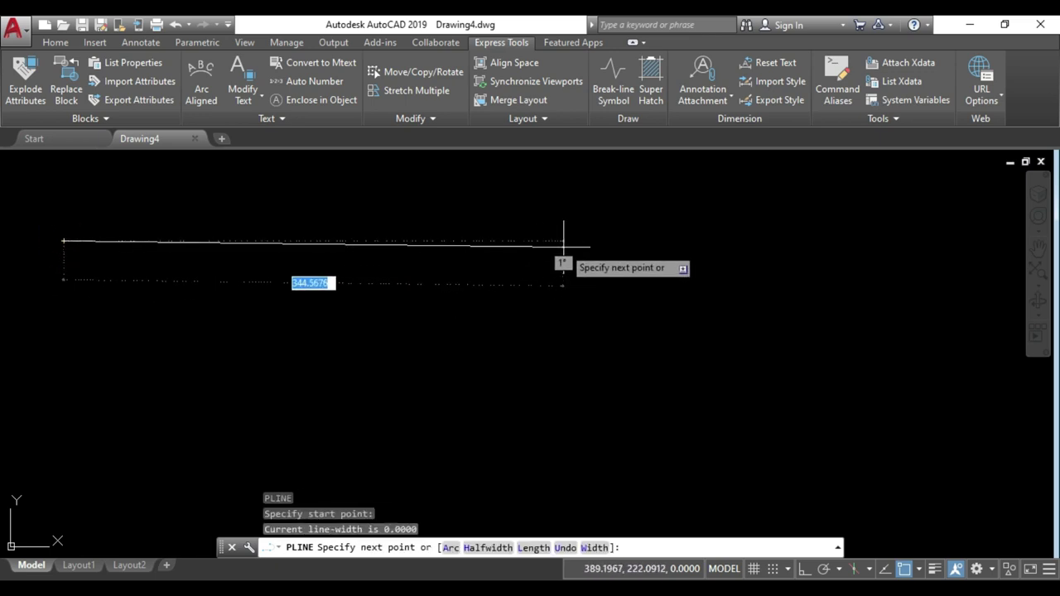
{"action": "scroll", "coordinate": [574, 226], "scroll_direction": "down", "scroll_amount": 3}
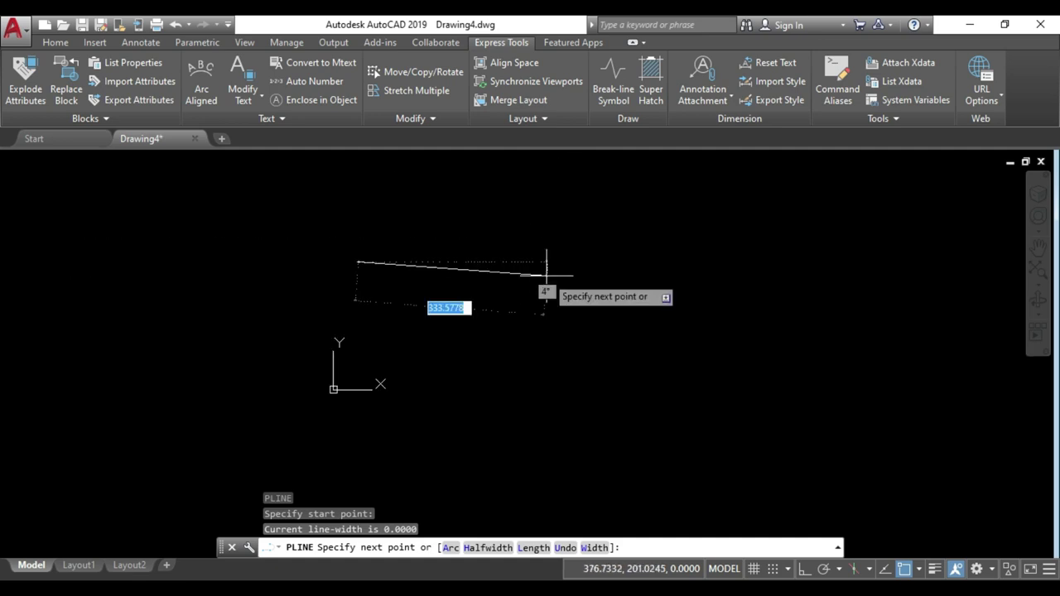
{"action": "left_click", "coordinate": [686, 208]}
{"action": "type", "text": "a"}
{"action": "key", "text": "Return"}
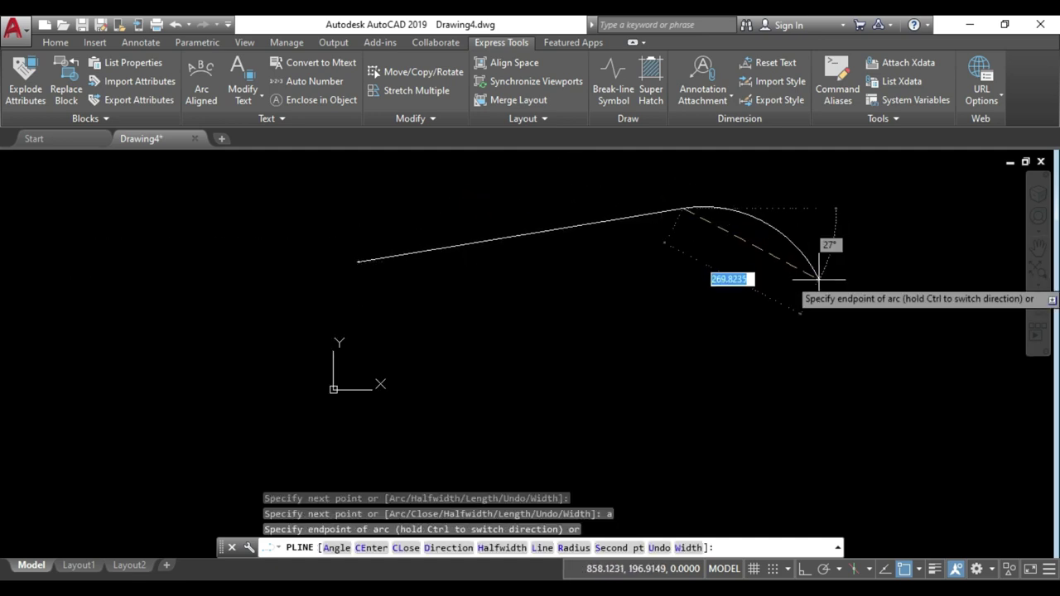
{"action": "left_click", "coordinate": [841, 315]}
Continue the polyline with a steep straight stretch, a second arc bend and a short straight tail
{"action": "type", "text": "l"}
{"action": "key", "text": "Return"}
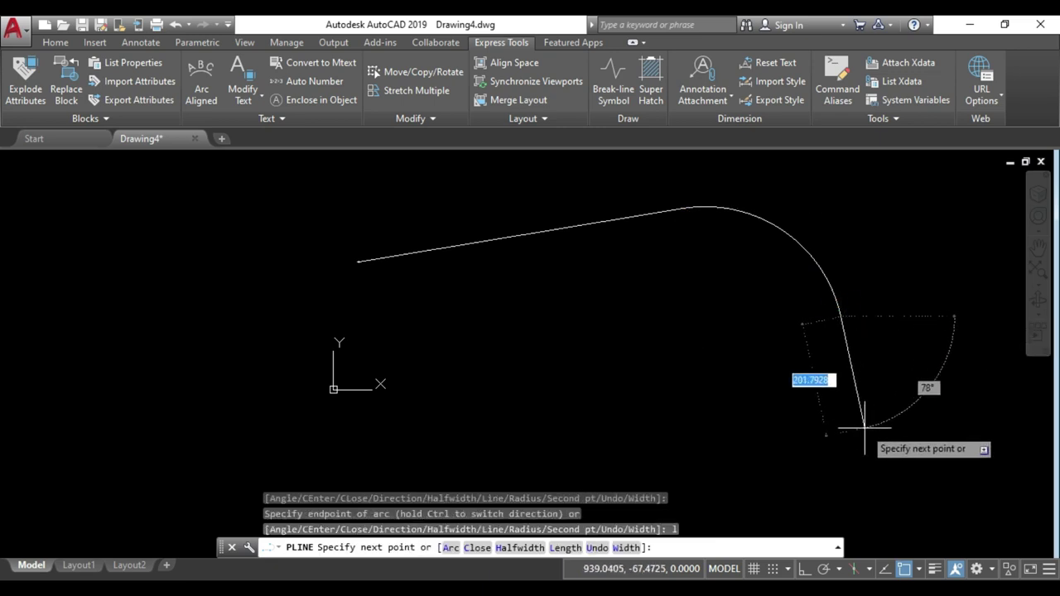
{"action": "left_click", "coordinate": [874, 443]}
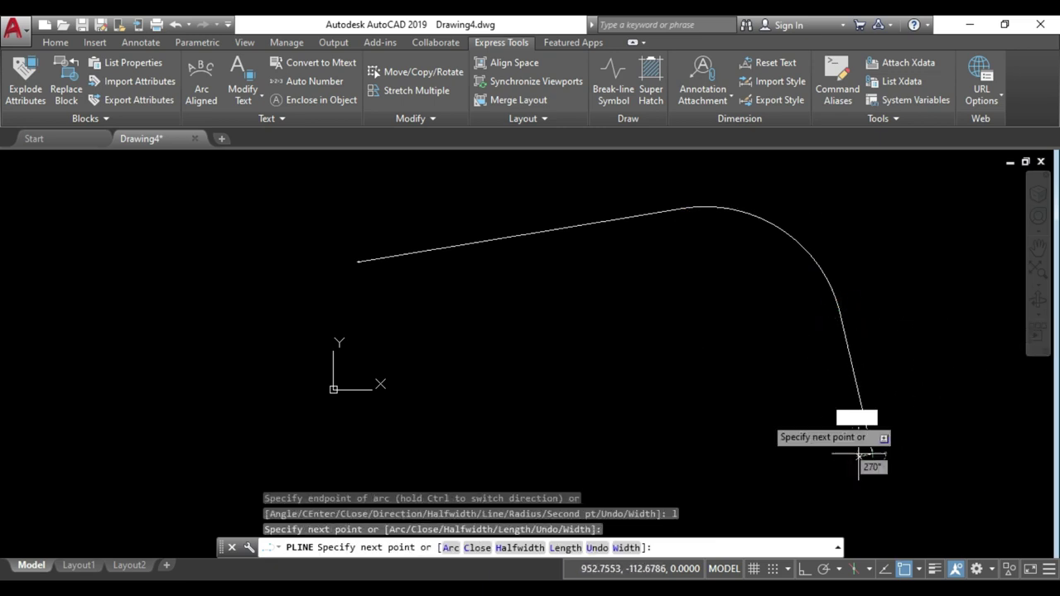
{"action": "scroll", "coordinate": [655, 365], "scroll_direction": "down", "scroll_amount": 3}
{"action": "type", "text": "a"}
{"action": "key", "text": "Return"}
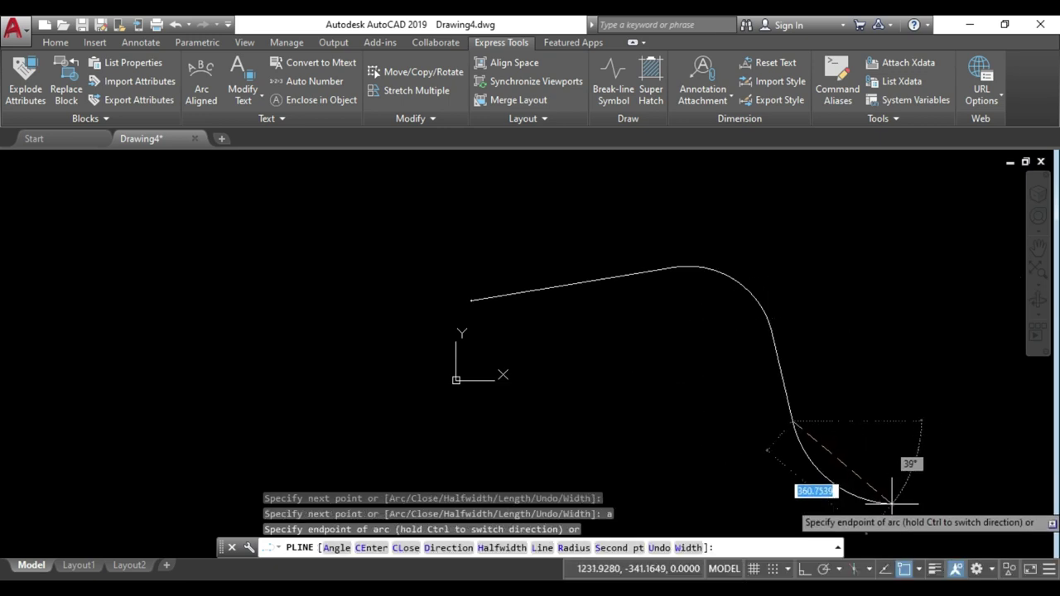
{"action": "left_click", "coordinate": [892, 505]}
{"action": "type", "text": "l"}
{"action": "key", "text": "Return"}
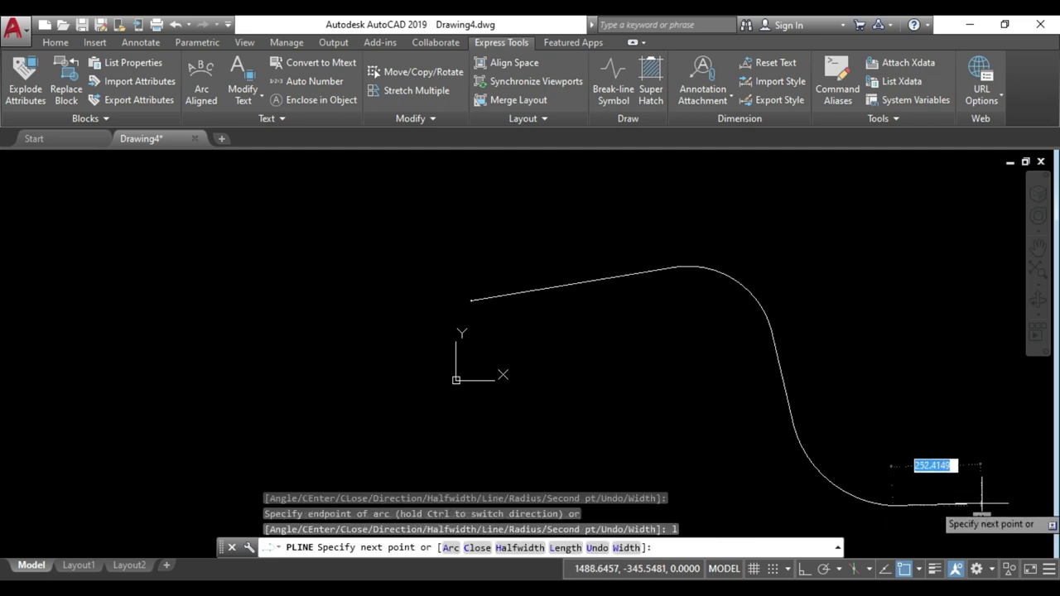
{"action": "left_click", "coordinate": [982, 504]}
{"action": "key", "text": "Return"}
{"action": "scroll", "coordinate": [445, 275], "scroll_direction": "down", "scroll_amount": 1}
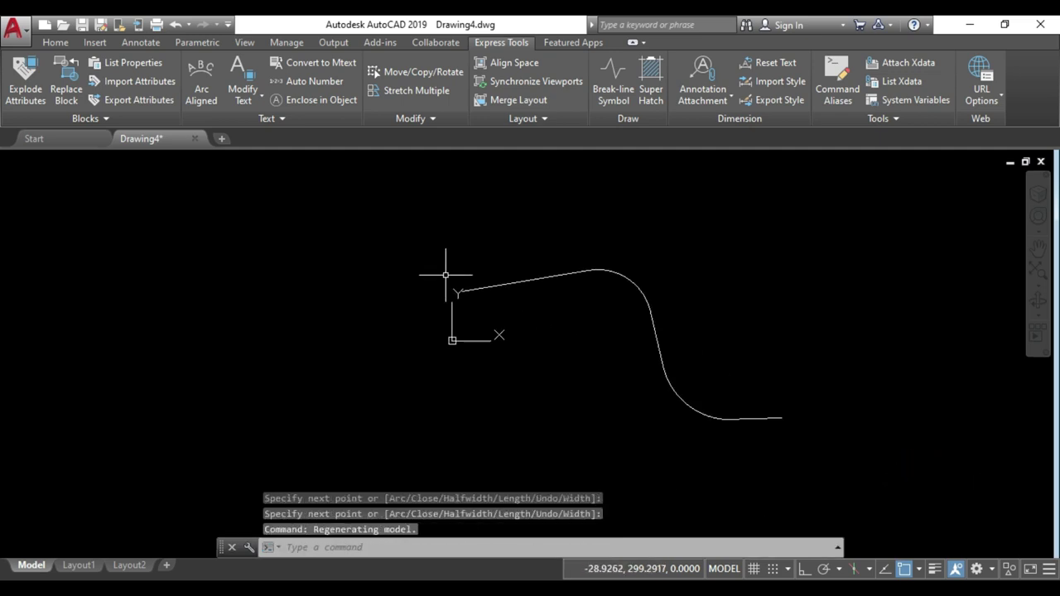
{"action": "scroll", "coordinate": [758, 374], "scroll_direction": "up", "scroll_amount": 2}
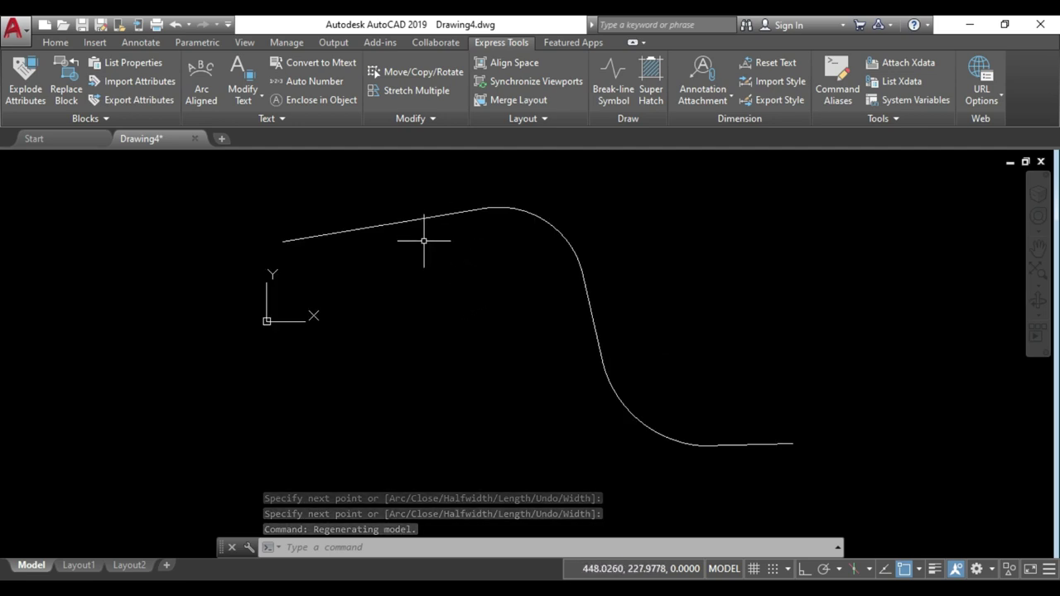
{"action": "key", "text": "Escape"}
{"action": "key", "text": "Escape"}
{"action": "key", "text": "Escape"}
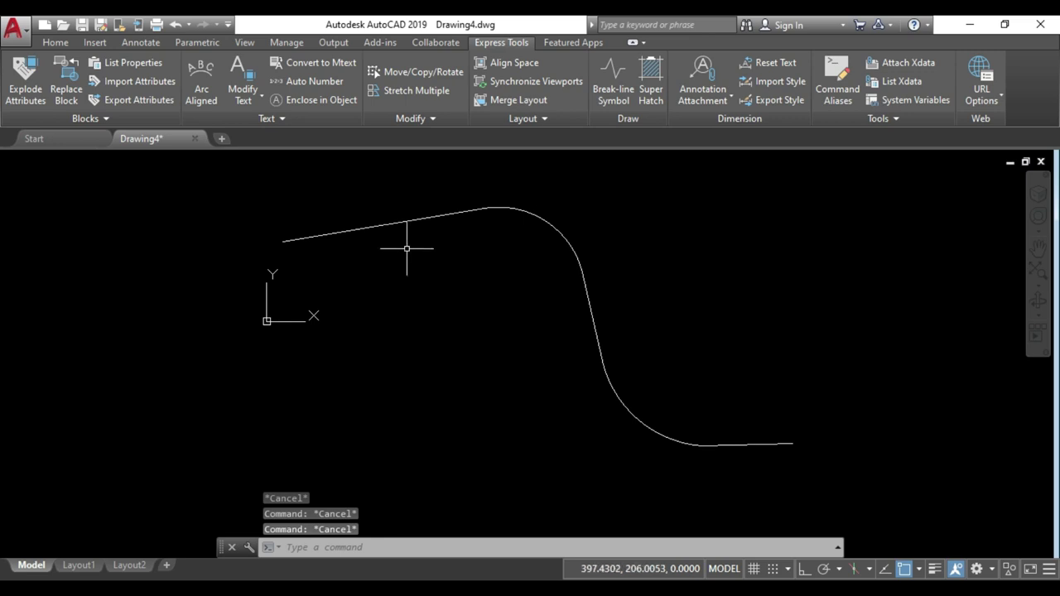
Switch to the Home tab and run APPLOAD, correcting the mistyped command entries
{"action": "left_click", "coordinate": [56, 42]}
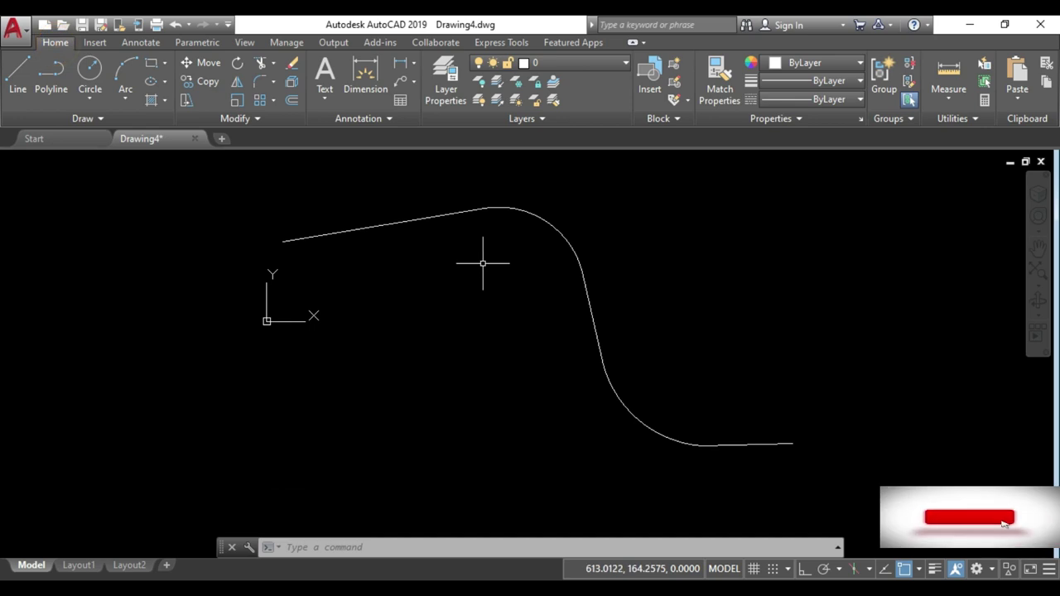
{"action": "type", "text": "AP"}
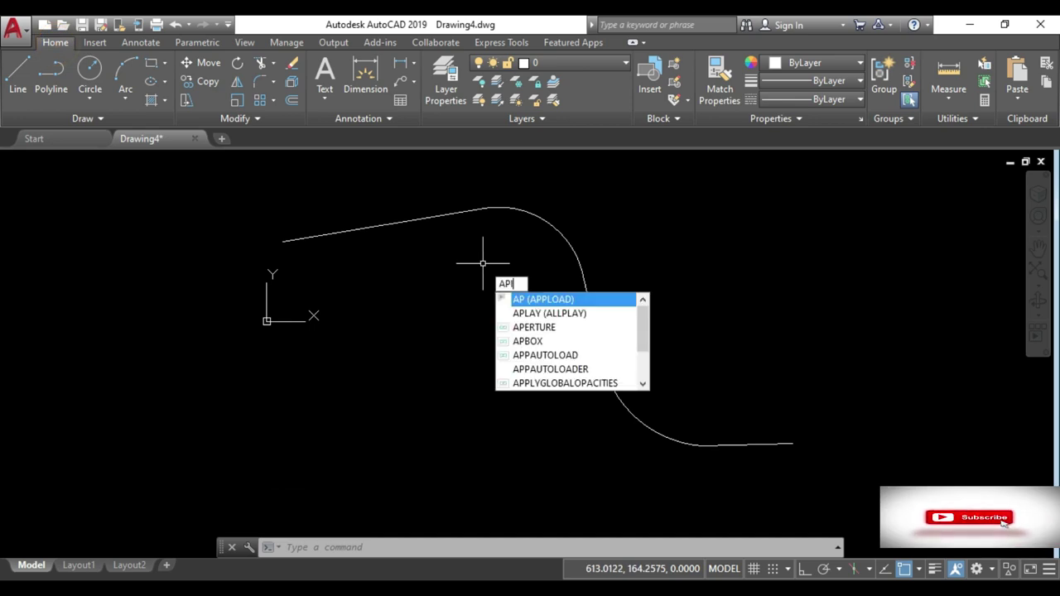
{"action": "type", "text": "L"}
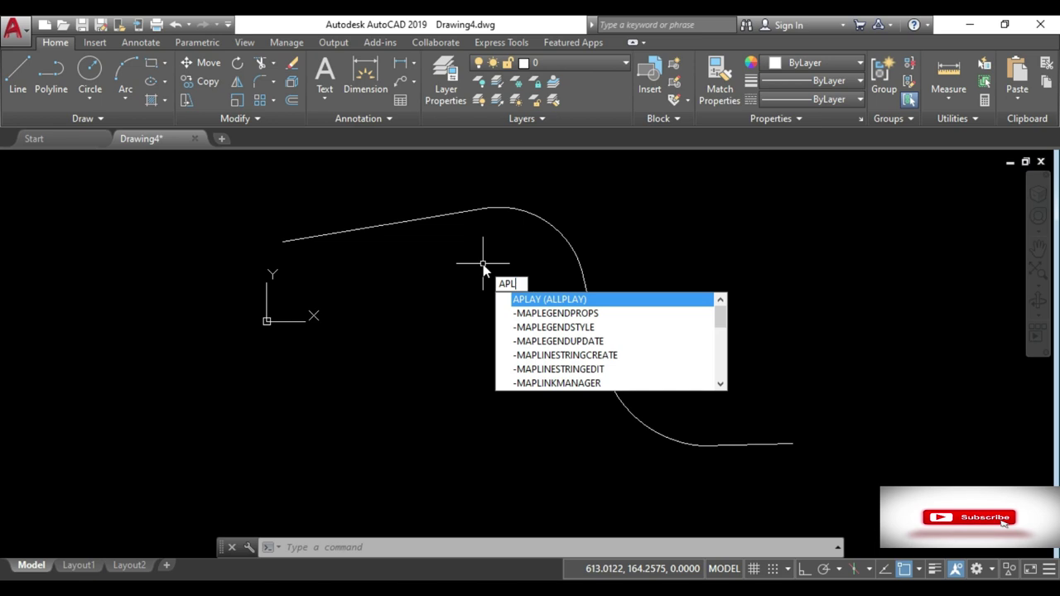
{"action": "key", "text": "BackSpace"}
{"action": "key", "text": "BackSpace"}
{"action": "type", "text": "pp"}
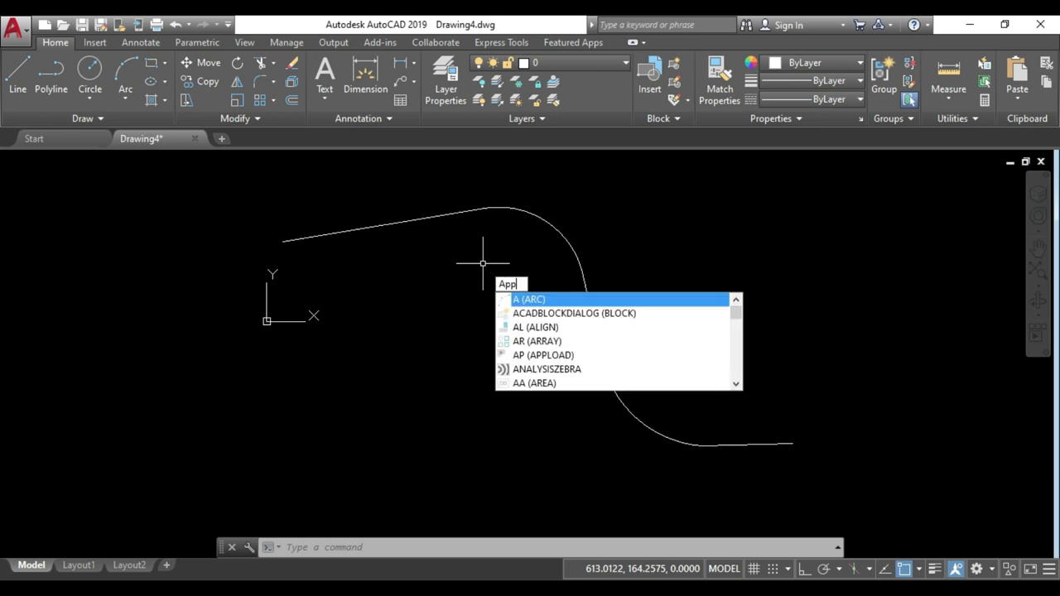
{"action": "type", "text": "c"}
{"action": "key", "text": "BackSpace"}
{"action": "type", "text": "l"}
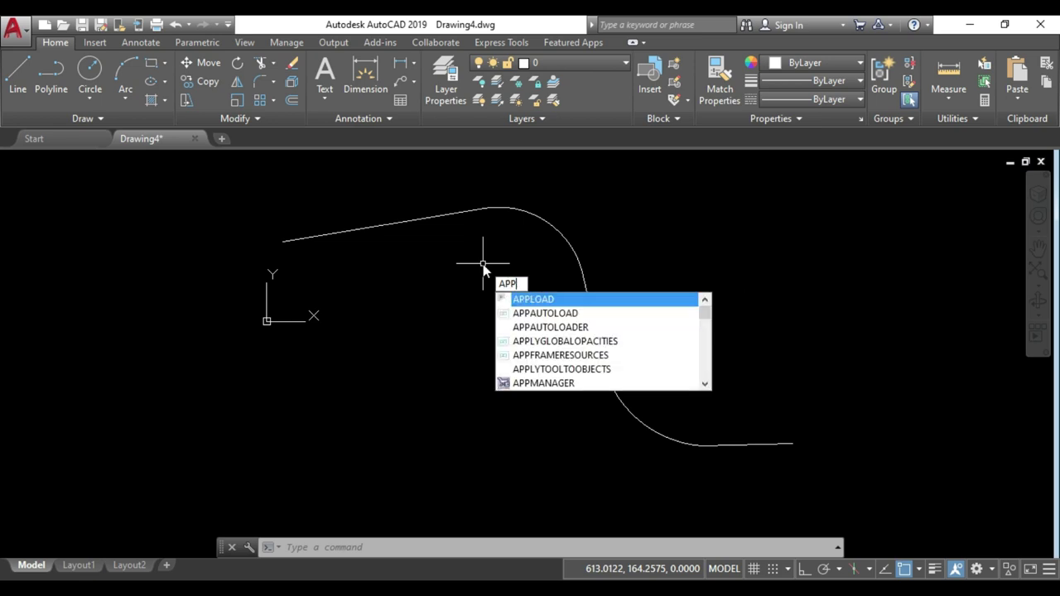
{"action": "key", "text": "Return"}
{"action": "type", "text": "APP"}
{"action": "key", "text": "Return"}
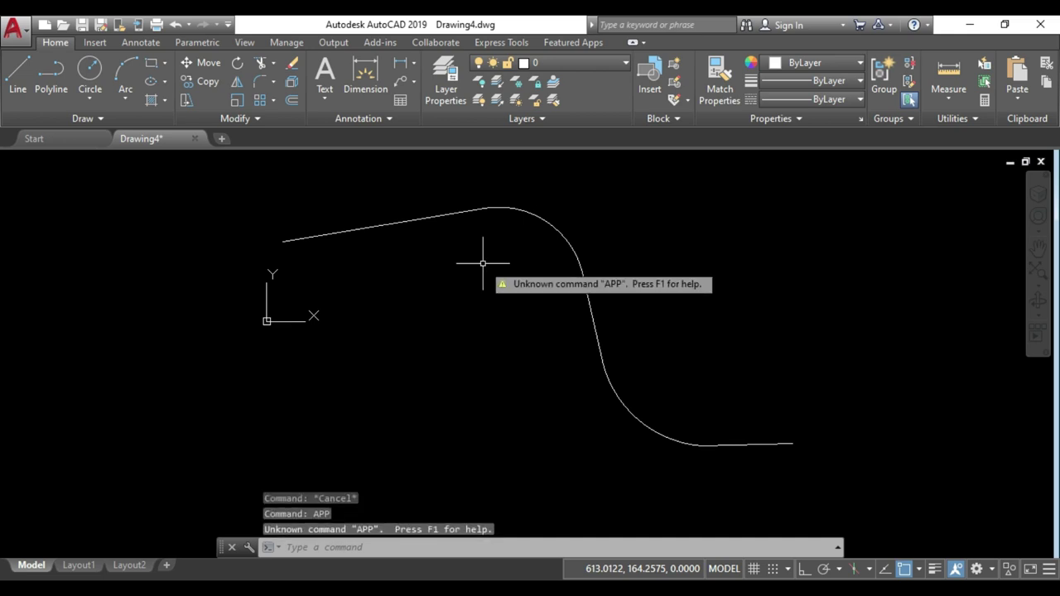
{"action": "key", "text": "Escape"}
{"action": "key", "text": "Escape"}
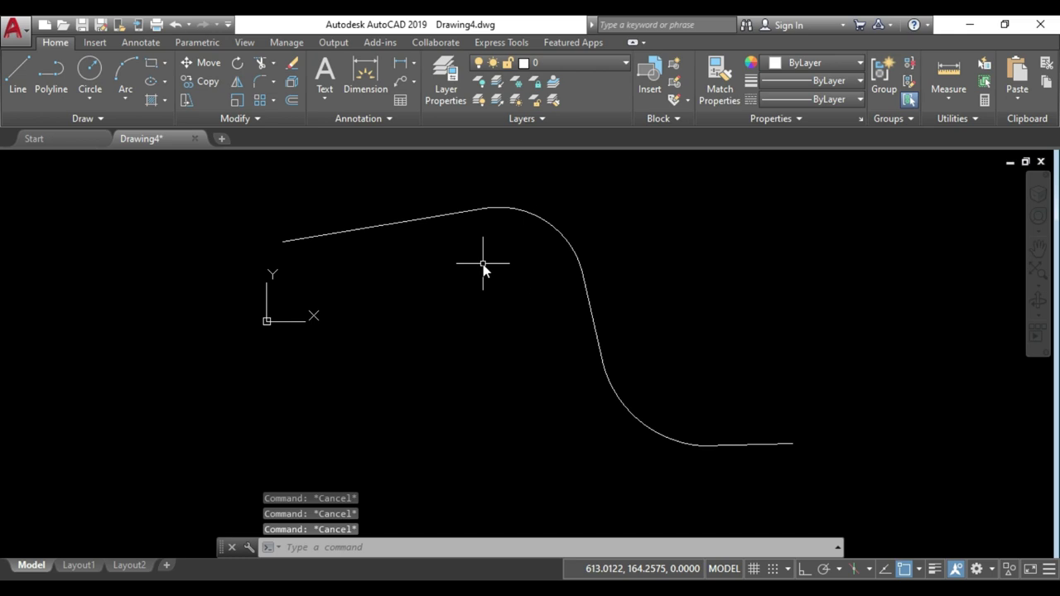
{"action": "type", "text": "APP"}
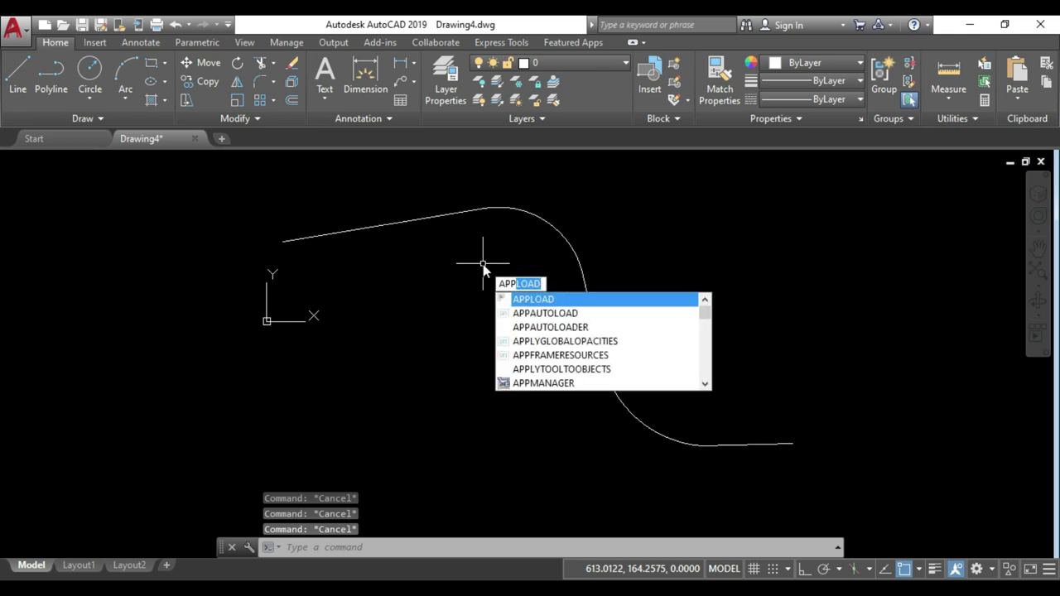
{"action": "key", "text": "Return"}
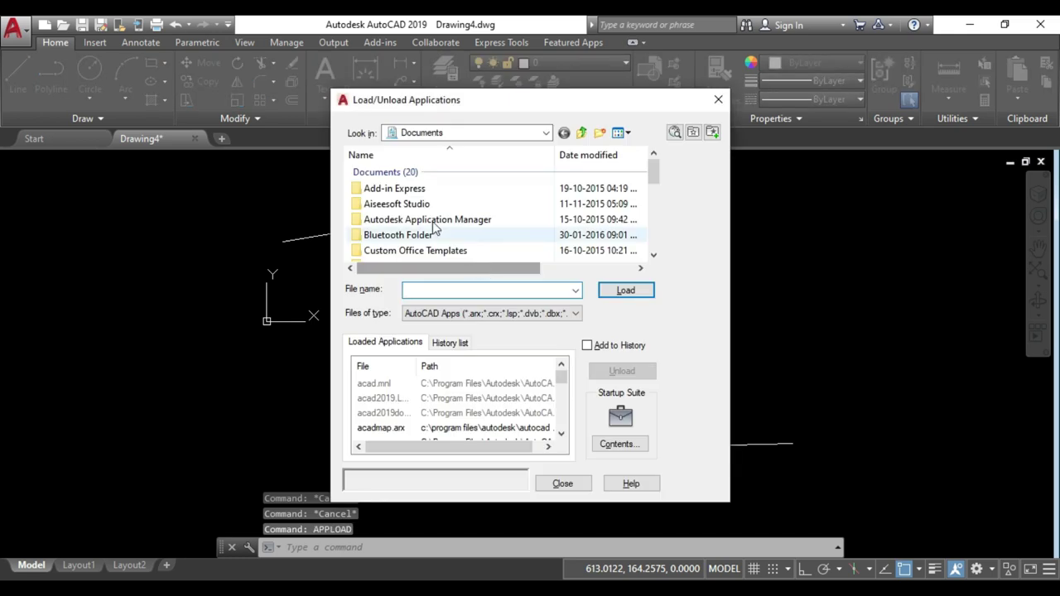
Load Chainage - cr.lsp from the Desktop chainage folder, allowing it once, then close the loader
{"action": "left_click", "coordinate": [439, 134]}
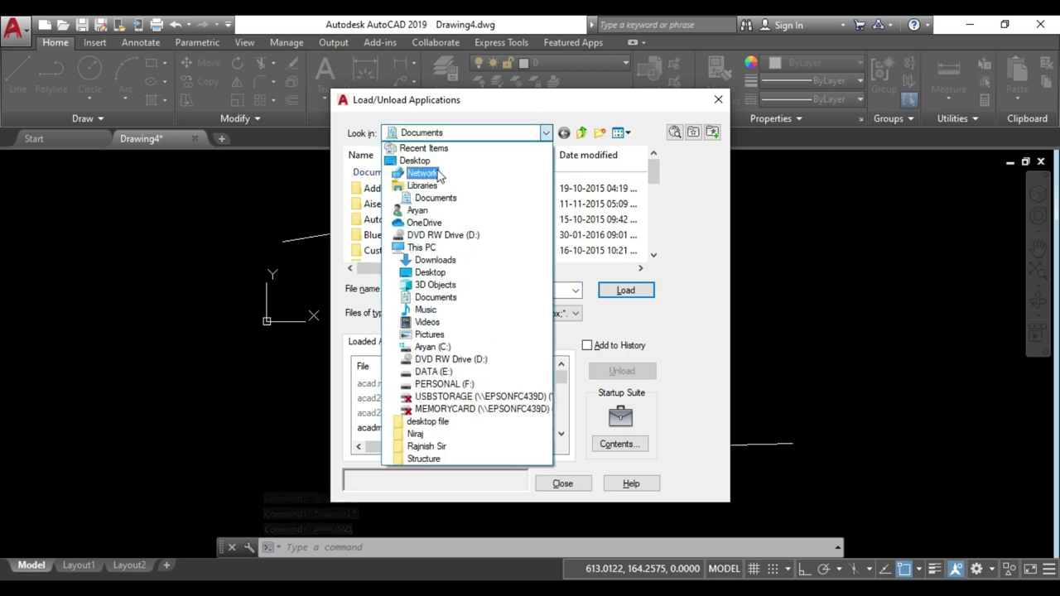
{"action": "left_click", "coordinate": [418, 161]}
{"action": "scroll", "coordinate": [440, 238], "scroll_direction": "down", "scroll_amount": 3}
{"action": "scroll", "coordinate": [441, 238], "scroll_direction": "up", "scroll_amount": 5}
{"action": "scroll", "coordinate": [440, 238], "scroll_direction": "down", "scroll_amount": 1}
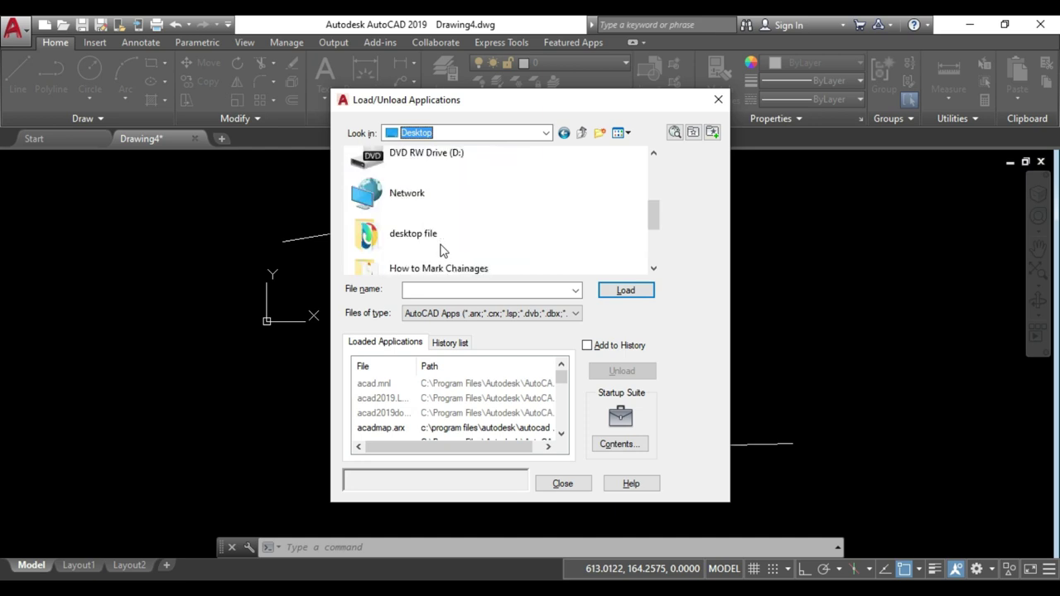
{"action": "double_click", "coordinate": [431, 268]}
{"action": "left_click", "coordinate": [381, 172]}
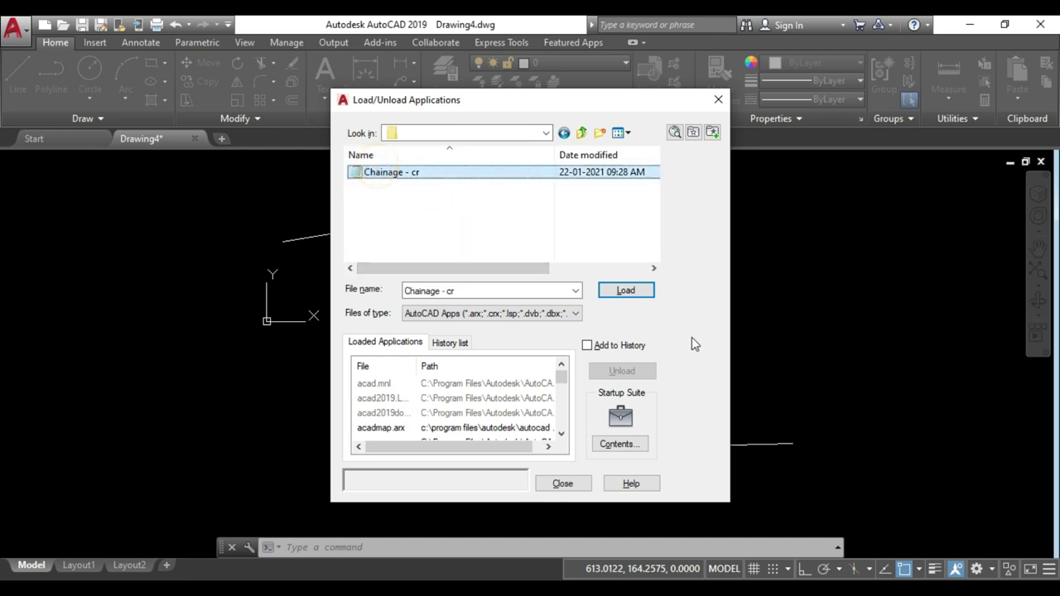
{"action": "left_click", "coordinate": [625, 291]}
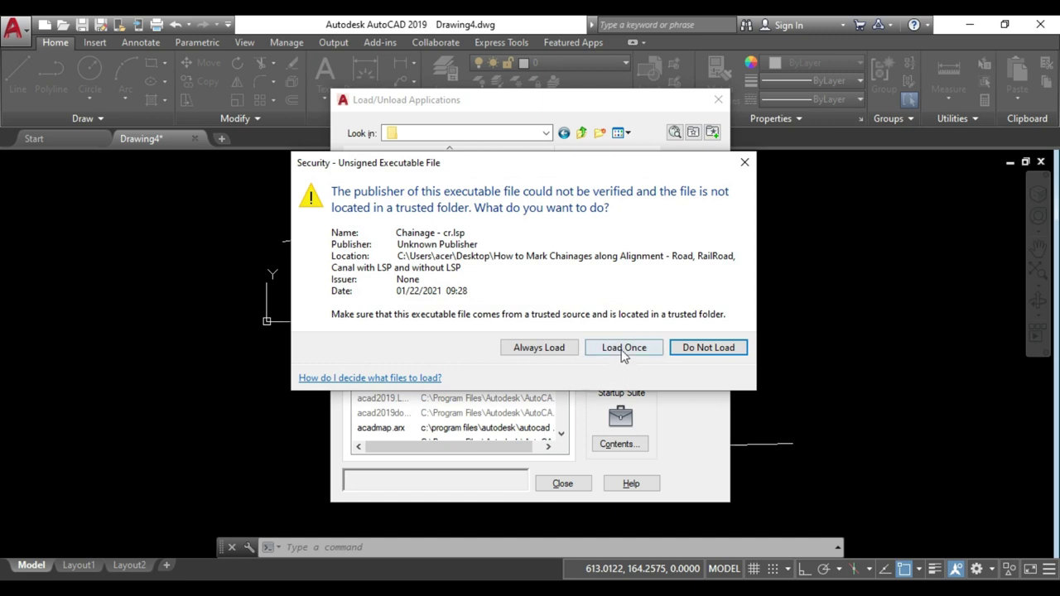
{"action": "left_click", "coordinate": [624, 349]}
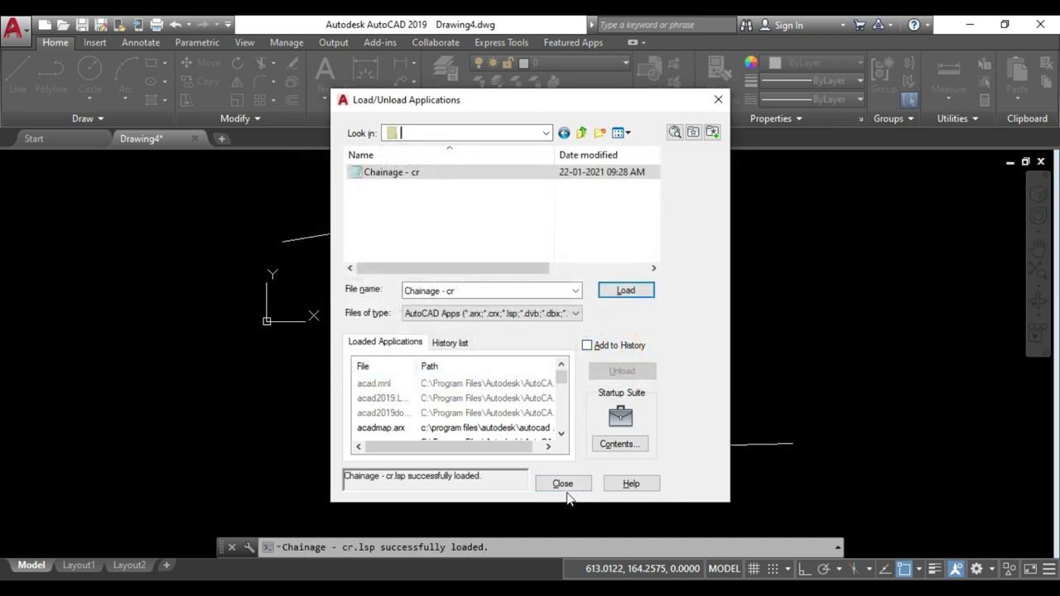
{"action": "left_click", "coordinate": [563, 483]}
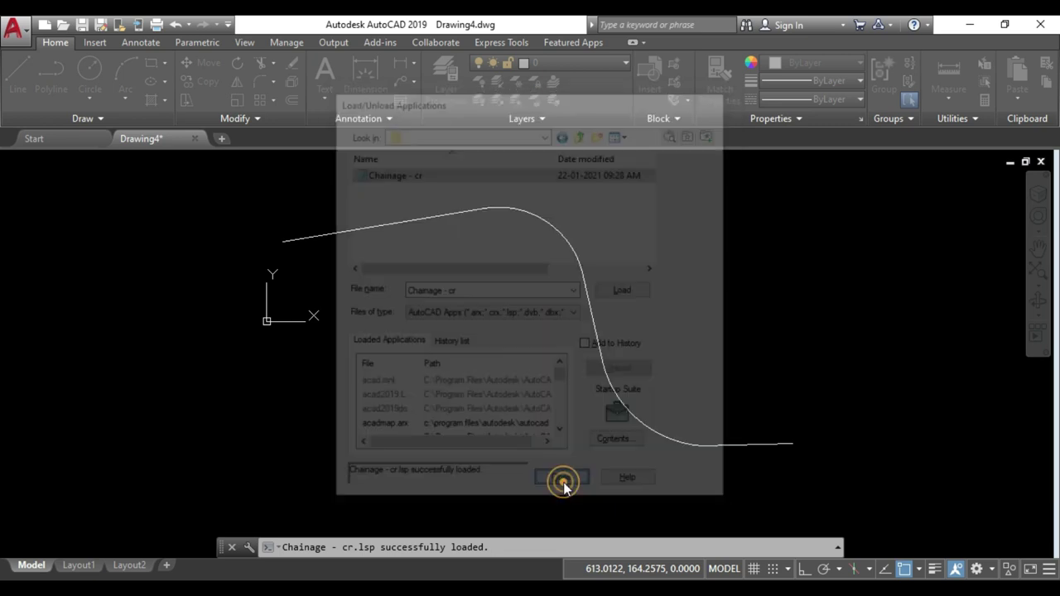
Run CR with increment 10, tick size 5, text height 5, text offset 10, picking the centreline
{"action": "key", "text": "Escape"}
{"action": "key", "text": "Escape"}
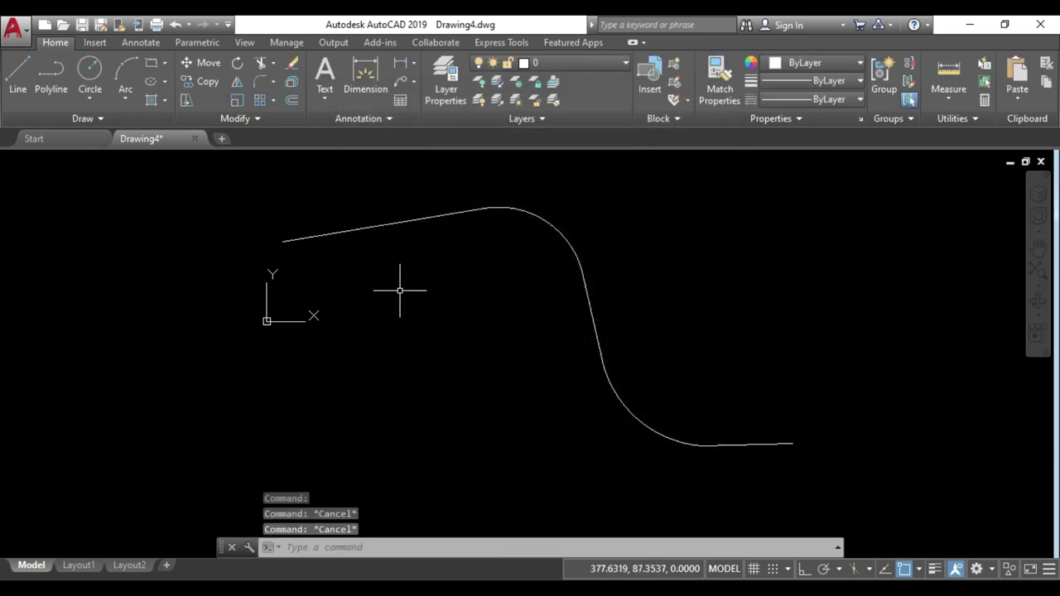
{"action": "type", "text": "CR"}
{"action": "key", "text": "Return"}
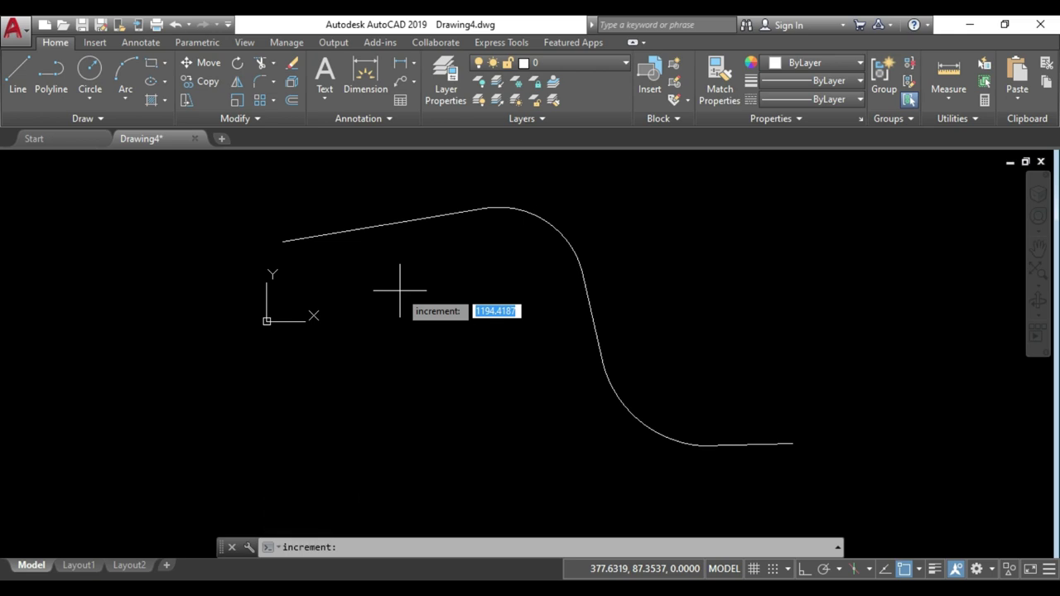
{"action": "type", "text": "10"}
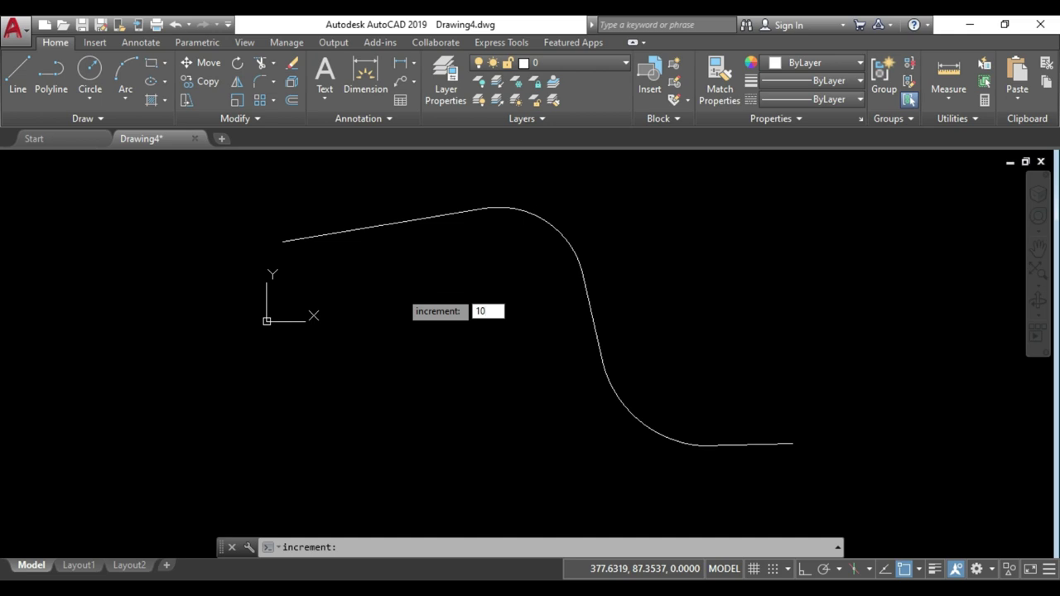
{"action": "key", "text": "Return"}
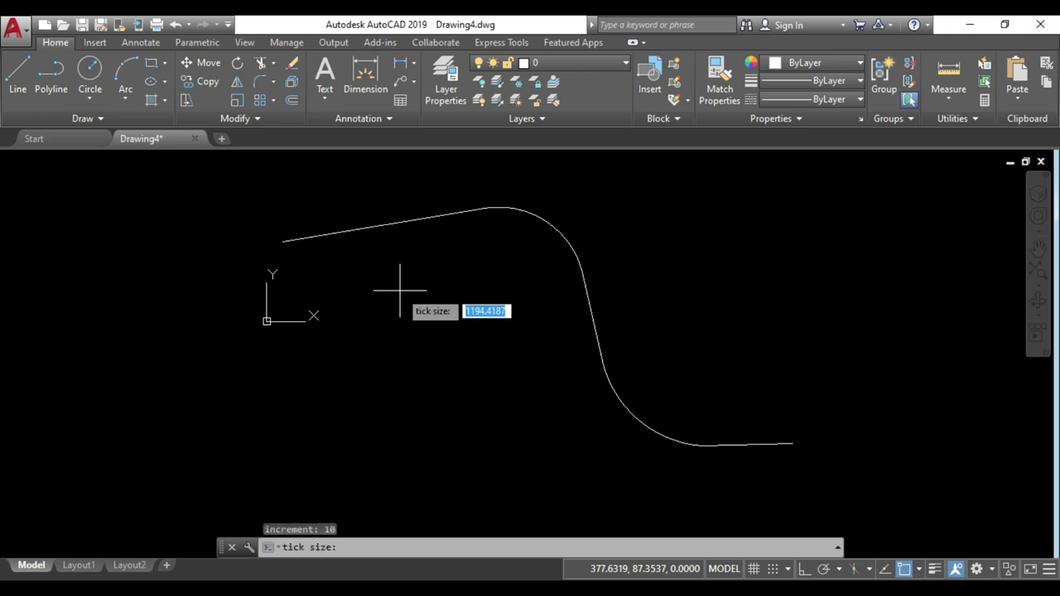
{"action": "type", "text": "5"}
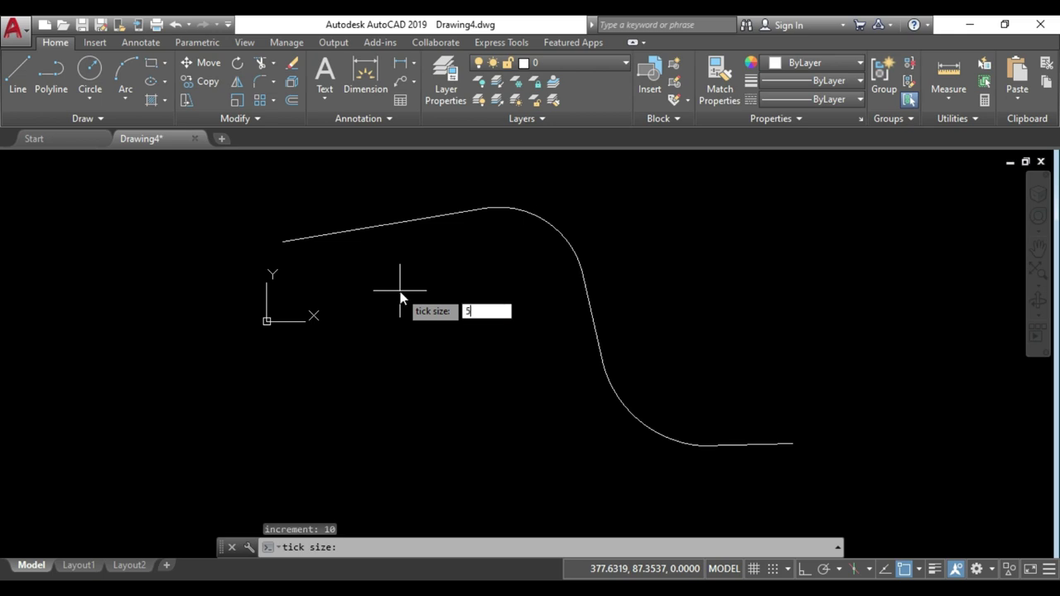
{"action": "key", "text": "Return"}
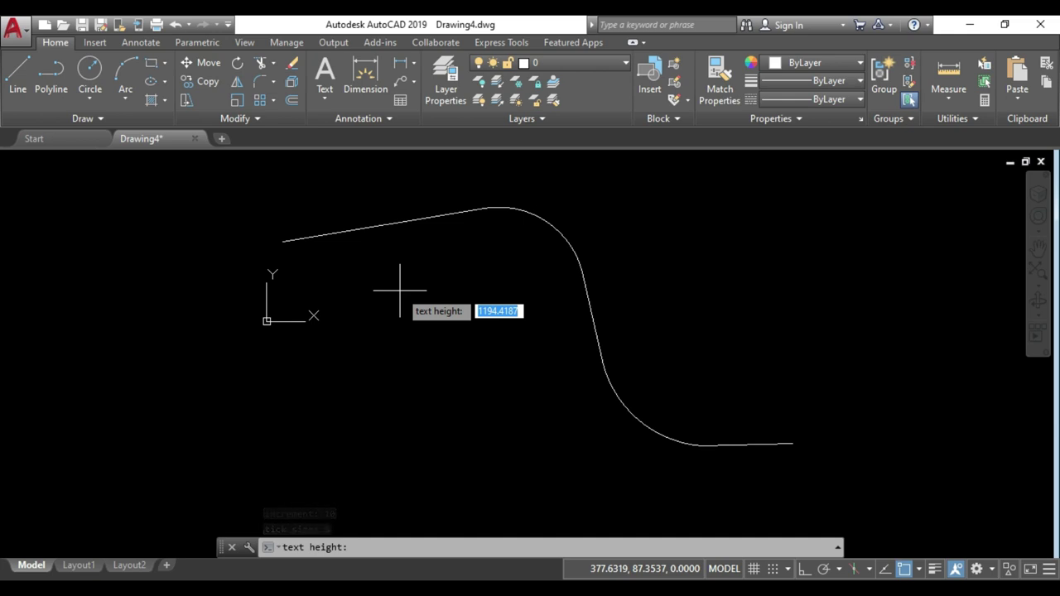
{"action": "type", "text": "5"}
{"action": "key", "text": "Return"}
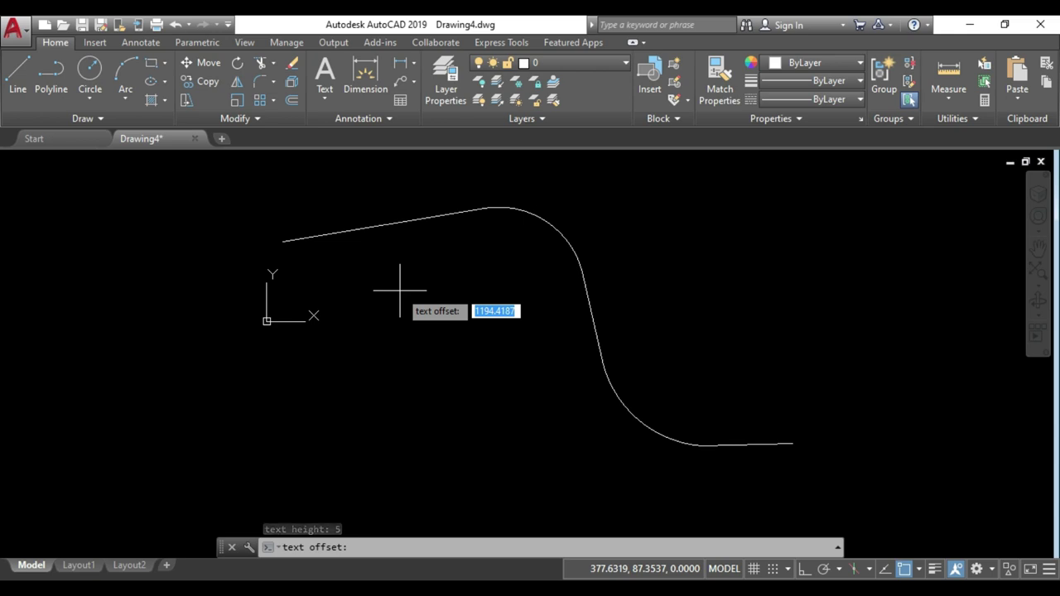
{"action": "type", "text": "10"}
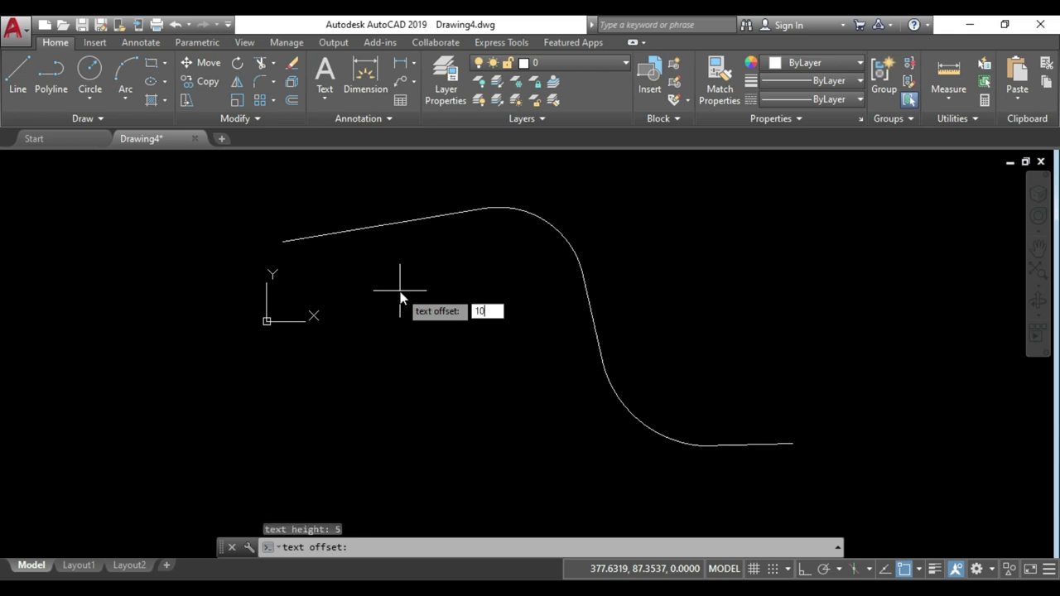
{"action": "key", "text": "Return"}
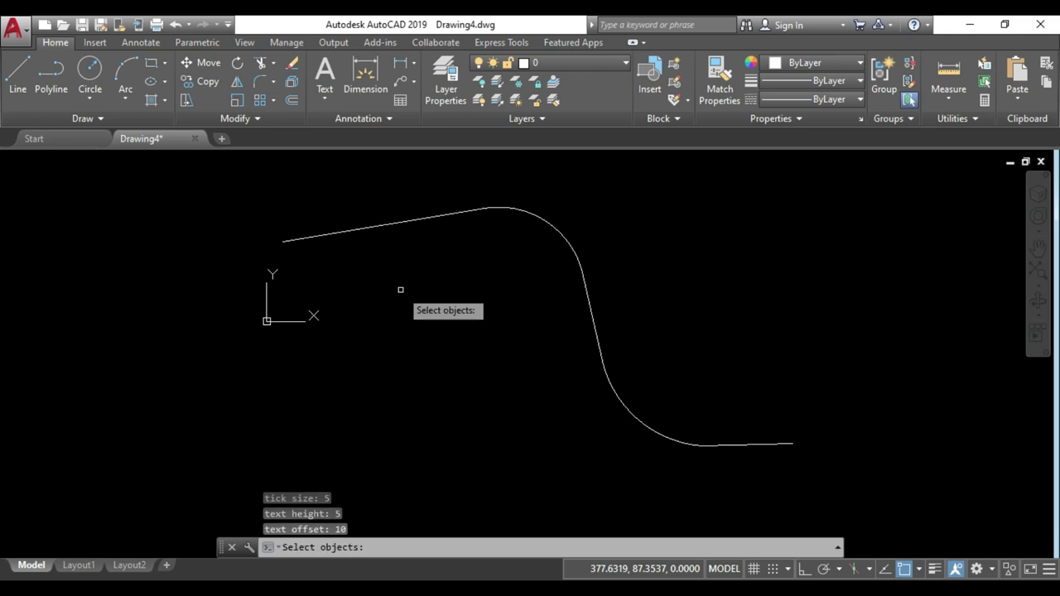
{"action": "left_click", "coordinate": [322, 235]}
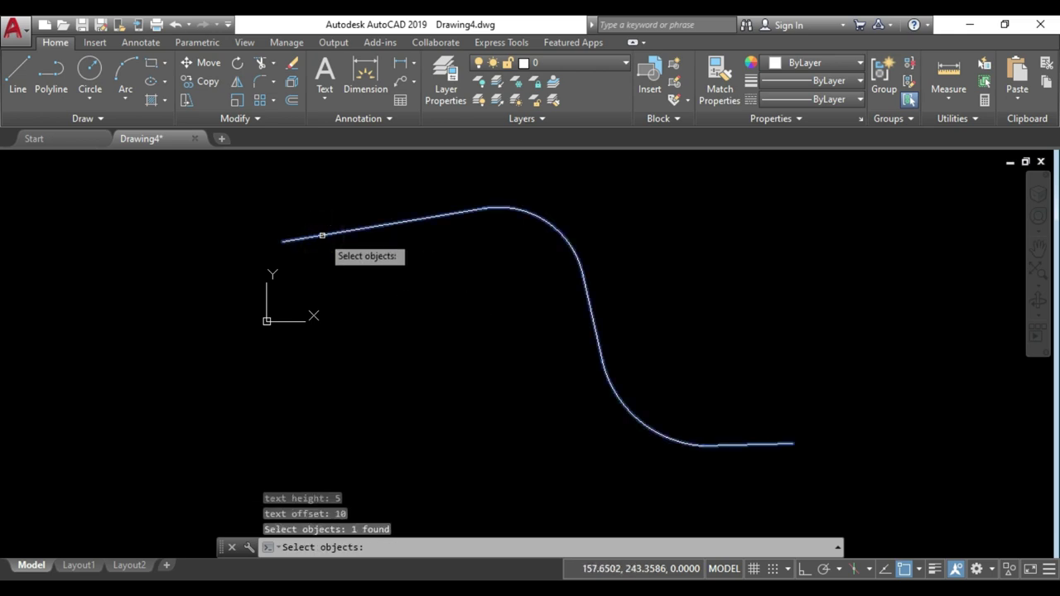
Generate the CH 0 to CH 1850 chainage ticks and labels and inspect them along the curve
{"action": "key", "text": "Return"}
{"action": "scroll", "coordinate": [281, 237], "scroll_direction": "up", "scroll_amount": 4}
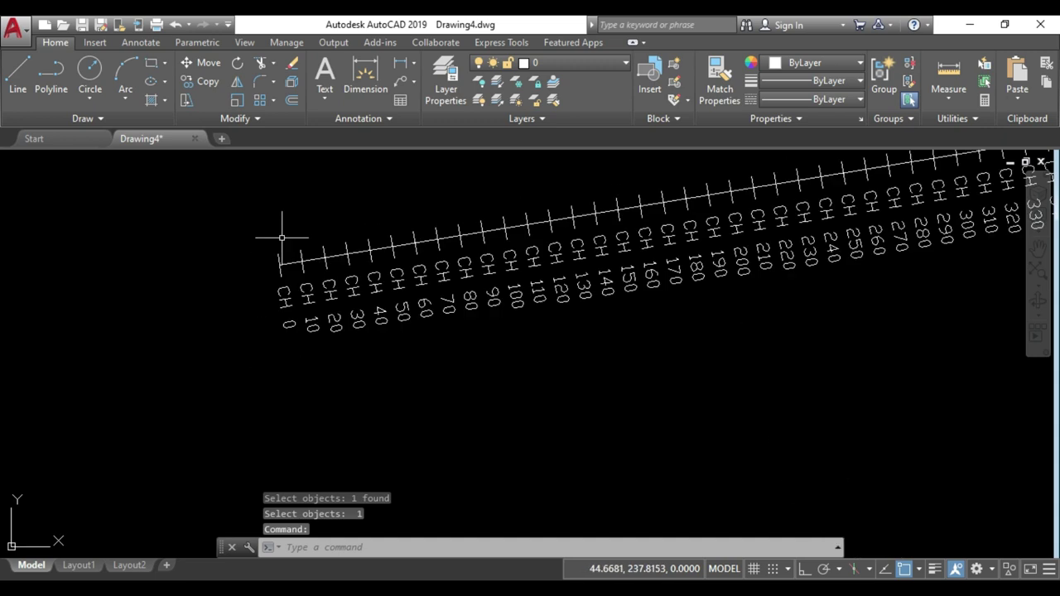
{"action": "scroll", "coordinate": [282, 237], "scroll_direction": "up", "scroll_amount": 1}
{"action": "scroll", "coordinate": [246, 351], "scroll_direction": "down", "scroll_amount": 5}
{"action": "scroll", "coordinate": [325, 352], "scroll_direction": "up", "scroll_amount": 2}
{"action": "scroll", "coordinate": [339, 331], "scroll_direction": "up", "scroll_amount": 2}
{"action": "scroll", "coordinate": [339, 295], "scroll_direction": "down", "scroll_amount": 5}
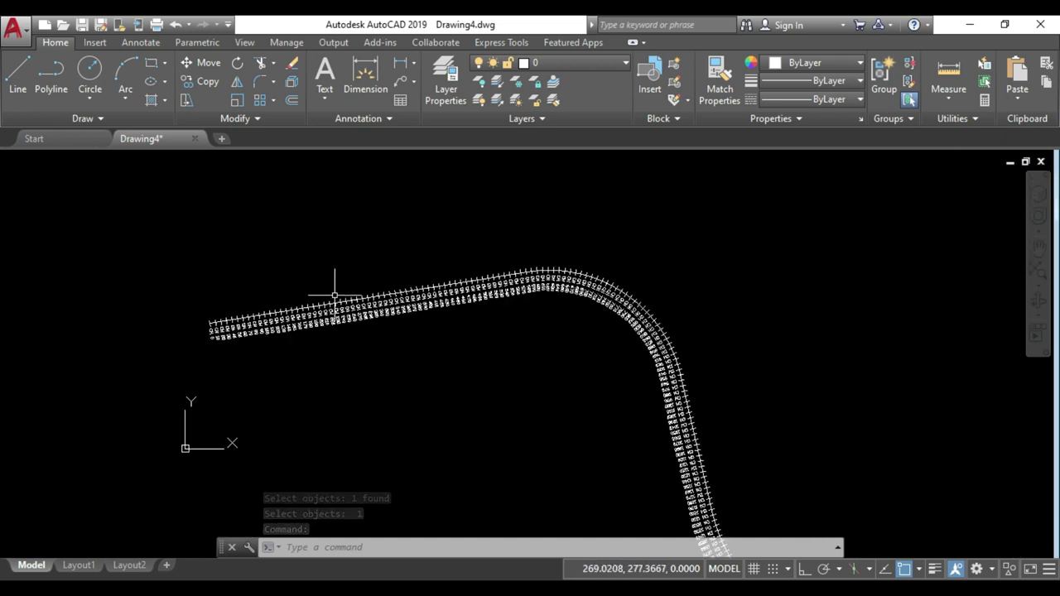
{"action": "scroll", "coordinate": [513, 268], "scroll_direction": "down", "scroll_amount": 4}
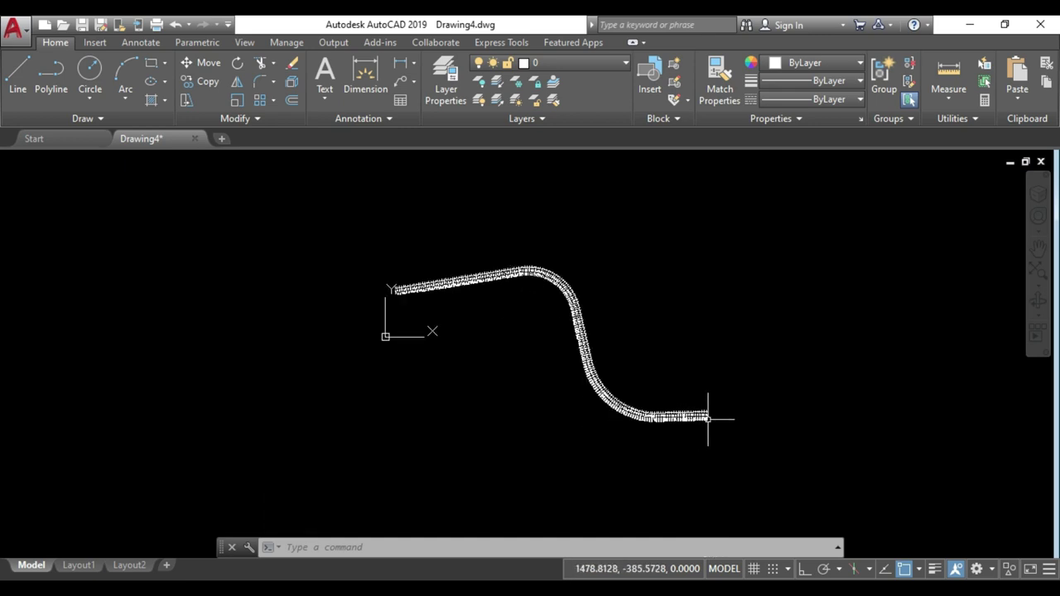
{"action": "scroll", "coordinate": [708, 419], "scroll_direction": "up", "scroll_amount": 5}
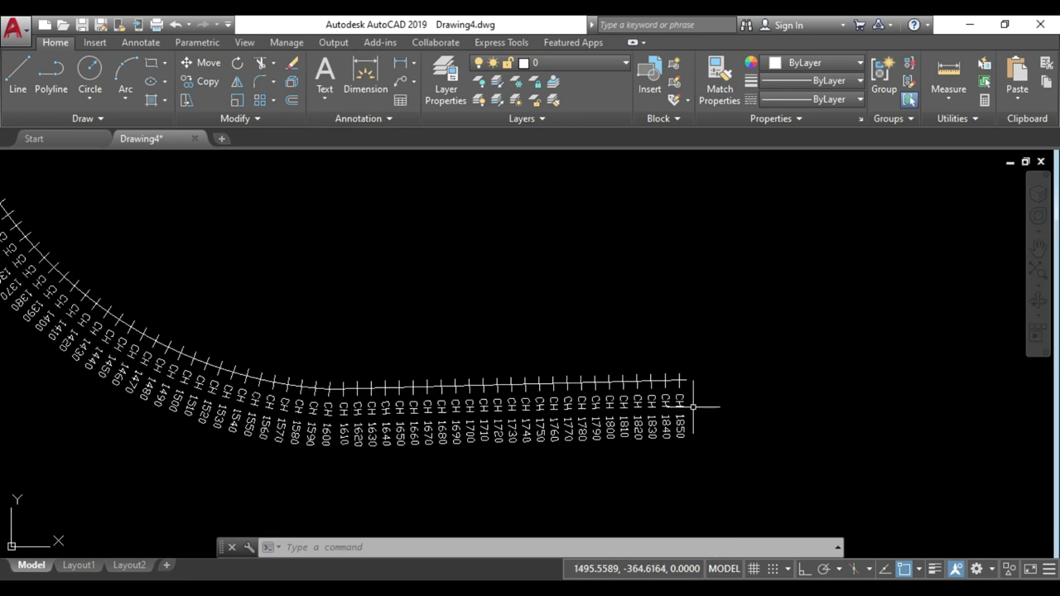
{"action": "scroll", "coordinate": [695, 364], "scroll_direction": "down", "scroll_amount": 3}
{"action": "scroll", "coordinate": [693, 367], "scroll_direction": "down", "scroll_amount": 2}
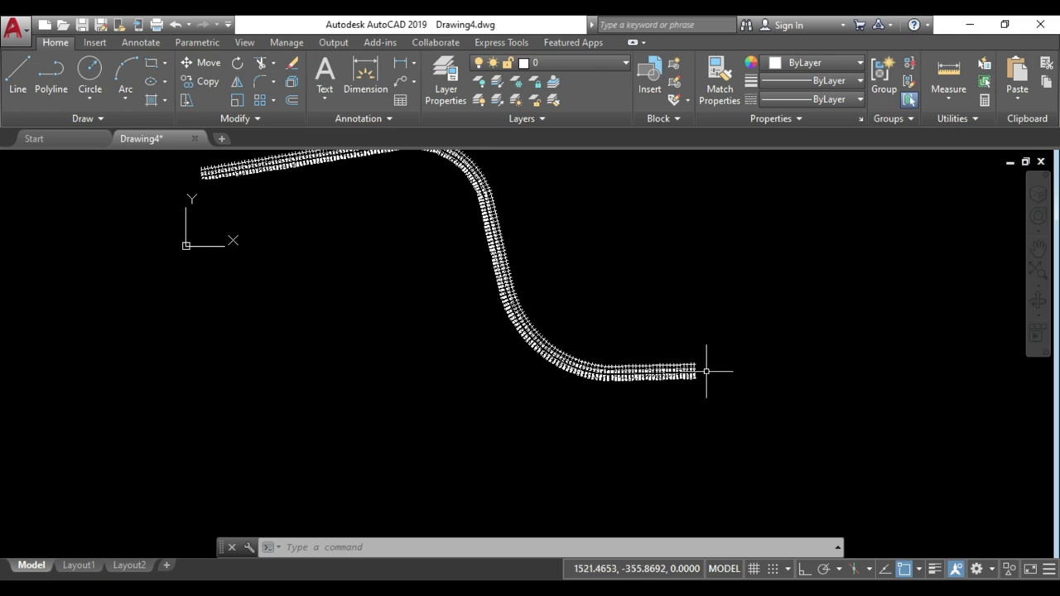
{"action": "scroll", "coordinate": [704, 371], "scroll_direction": "down", "scroll_amount": 2}
{"action": "scroll", "coordinate": [450, 236], "scroll_direction": "up", "scroll_amount": 4}
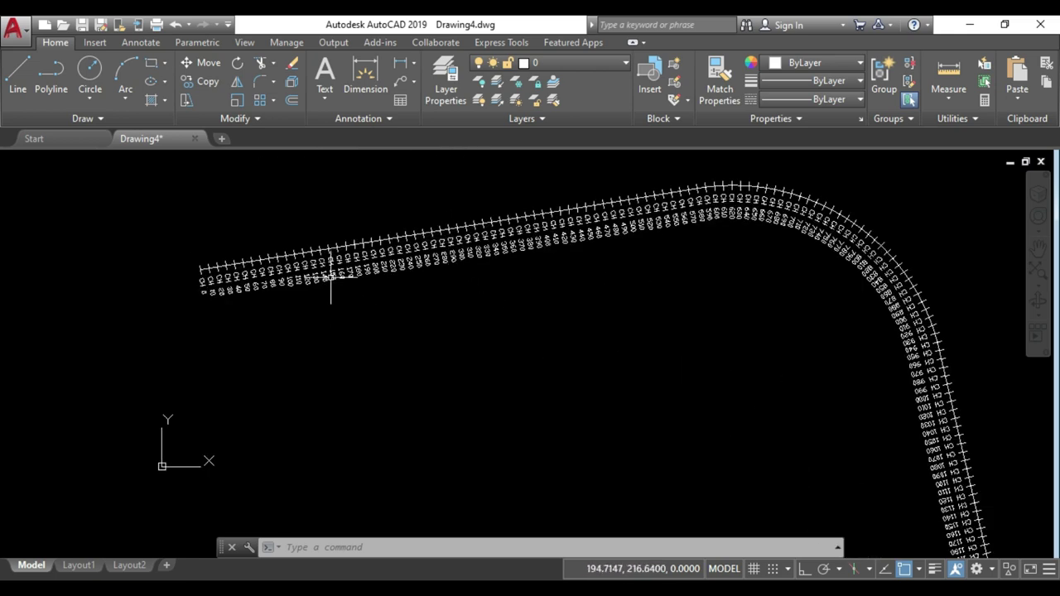
Start a new blank drawing, Drawing5
{"action": "scroll", "coordinate": [240, 255], "scroll_direction": "down", "scroll_amount": 3}
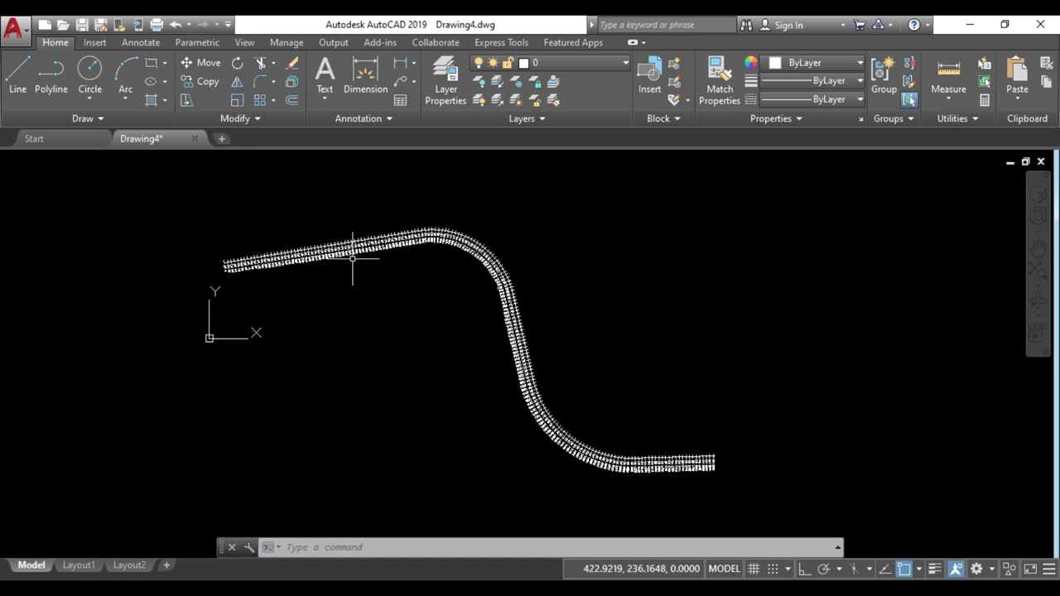
{"action": "scroll", "coordinate": [421, 268], "scroll_direction": "up", "scroll_amount": 2}
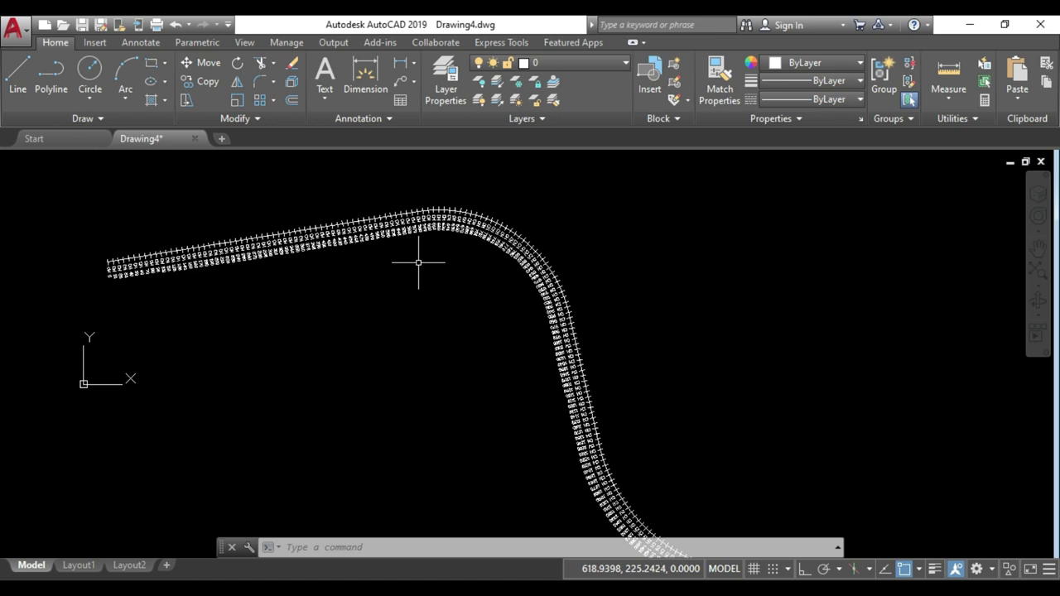
{"action": "left_click", "coordinate": [224, 139]}
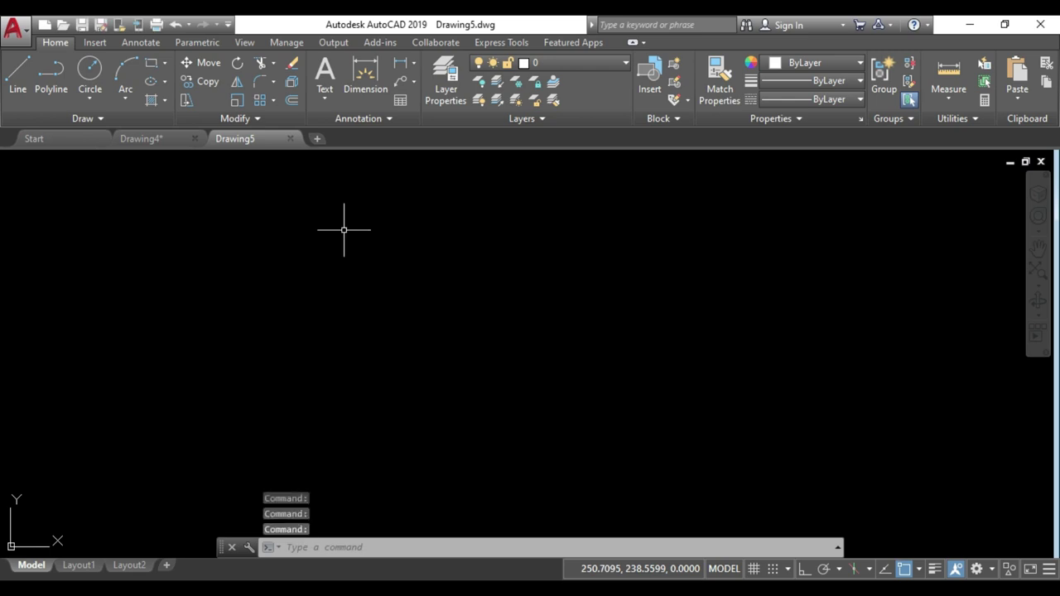
Back in Drawing4, select the road centreline and copy it to the clipboard
{"action": "left_click", "coordinate": [166, 139]}
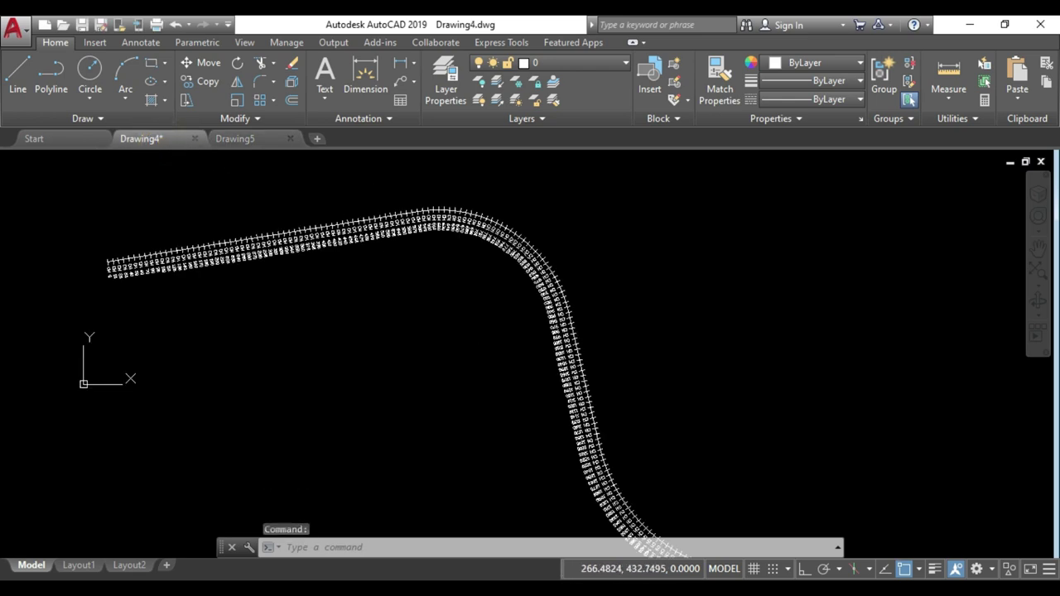
{"action": "scroll", "coordinate": [540, 247], "scroll_direction": "up", "scroll_amount": 5}
{"action": "scroll", "coordinate": [538, 248], "scroll_direction": "up", "scroll_amount": 2}
{"action": "left_click", "coordinate": [500, 289]}
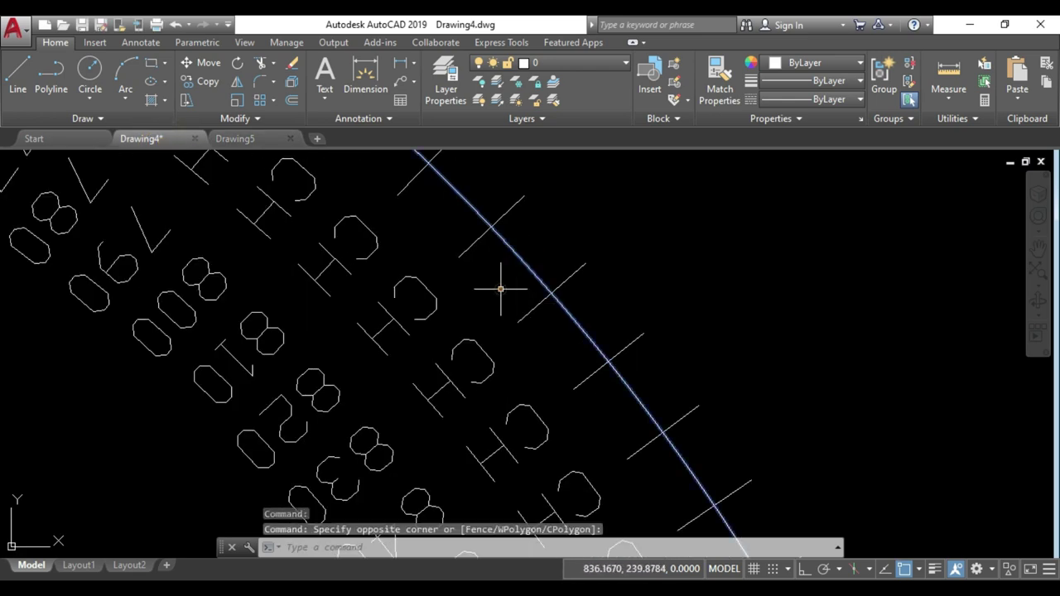
{"action": "left_click", "coordinate": [501, 285]}
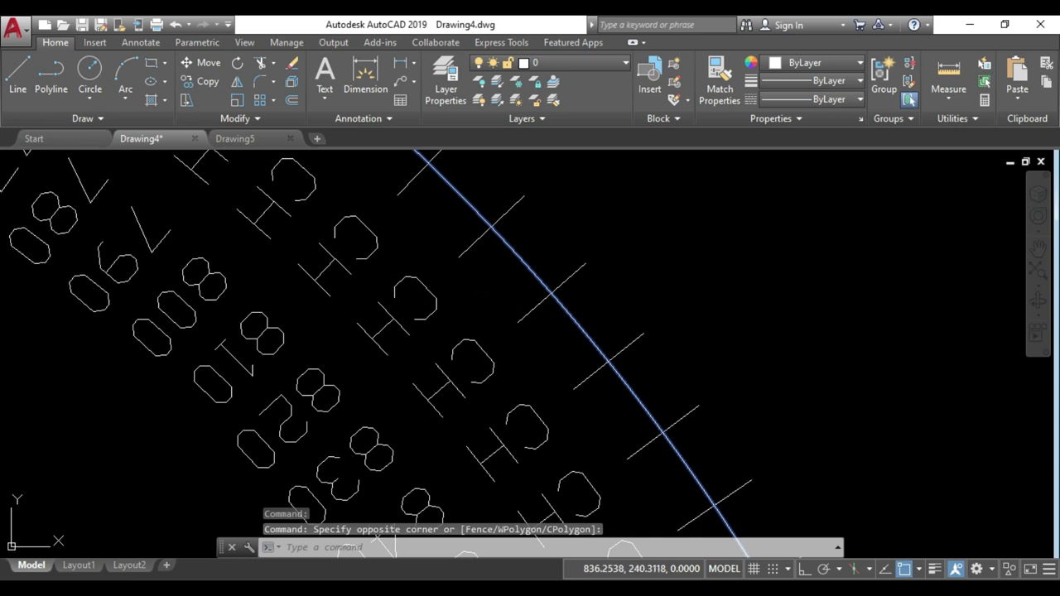
{"action": "key", "text": "ctrl+c"}
{"action": "left_click", "coordinate": [502, 285]}
{"action": "key", "text": "Escape"}
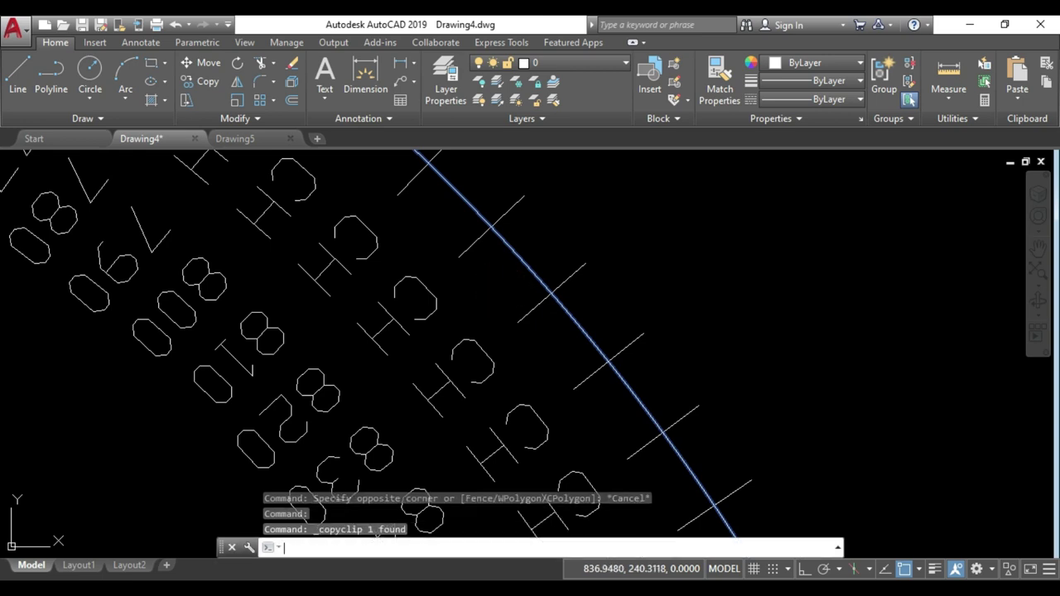
{"action": "key", "text": "Escape"}
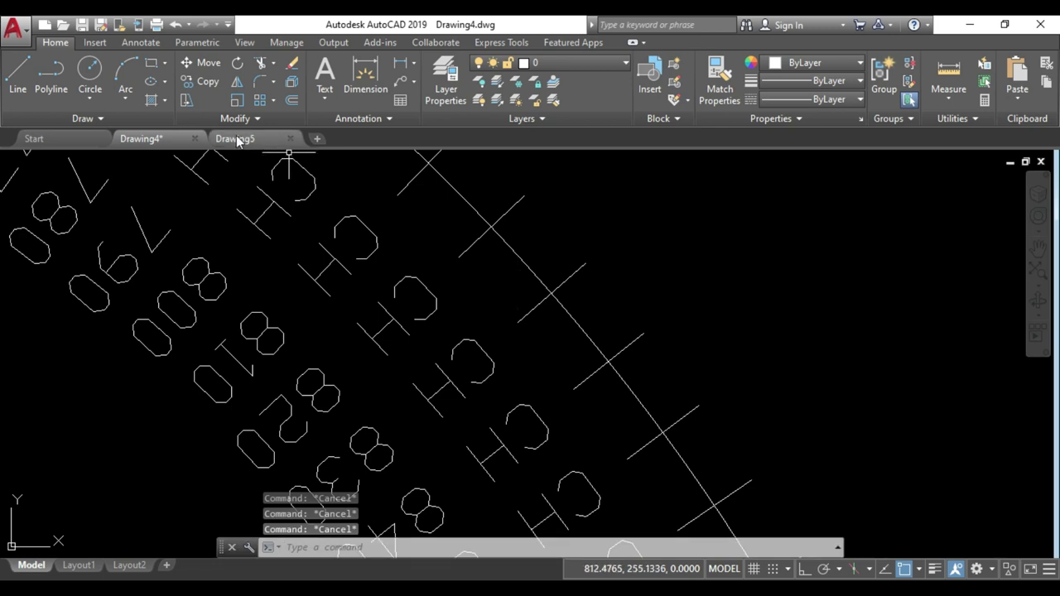
Paste the centreline into Drawing5 and fit it in view
{"action": "left_click", "coordinate": [235, 139]}
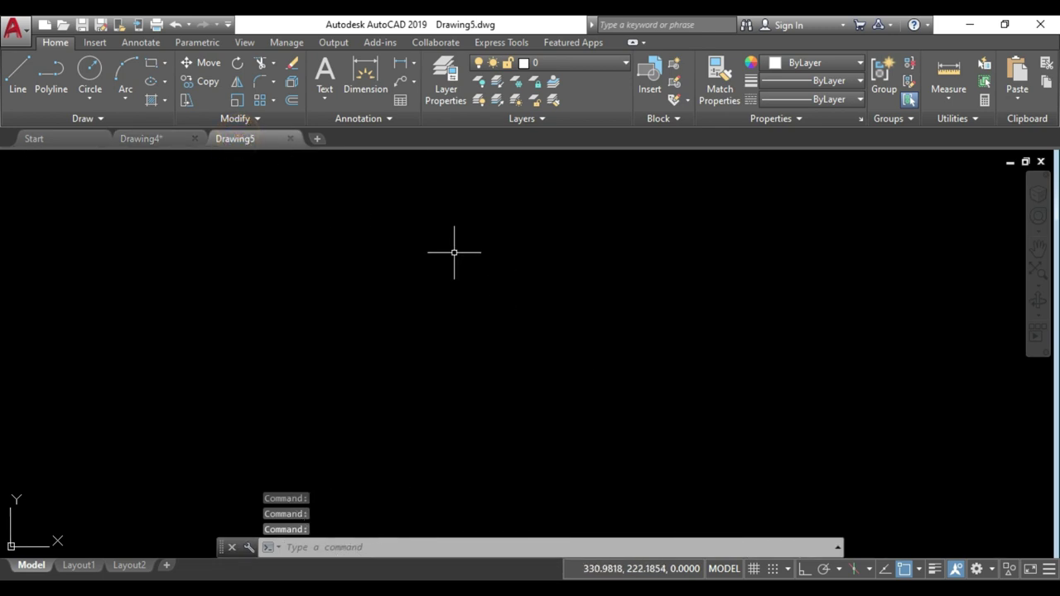
{"action": "key", "text": "ctrl+v"}
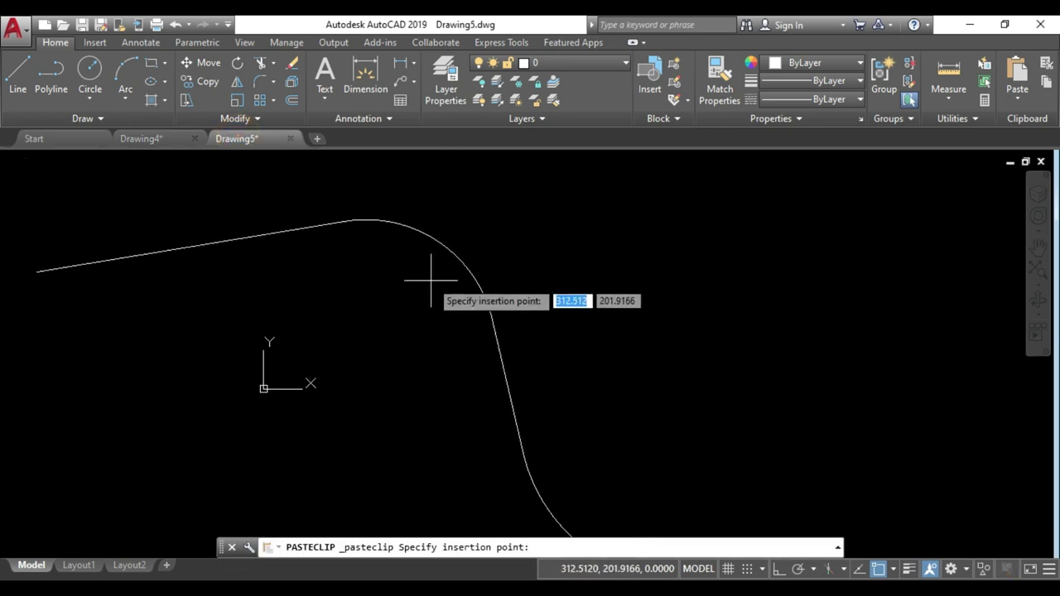
{"action": "left_click", "coordinate": [439, 274]}
{"action": "middle_click", "coordinate": [439, 273]}
{"action": "middle_click", "coordinate": [439, 273]}
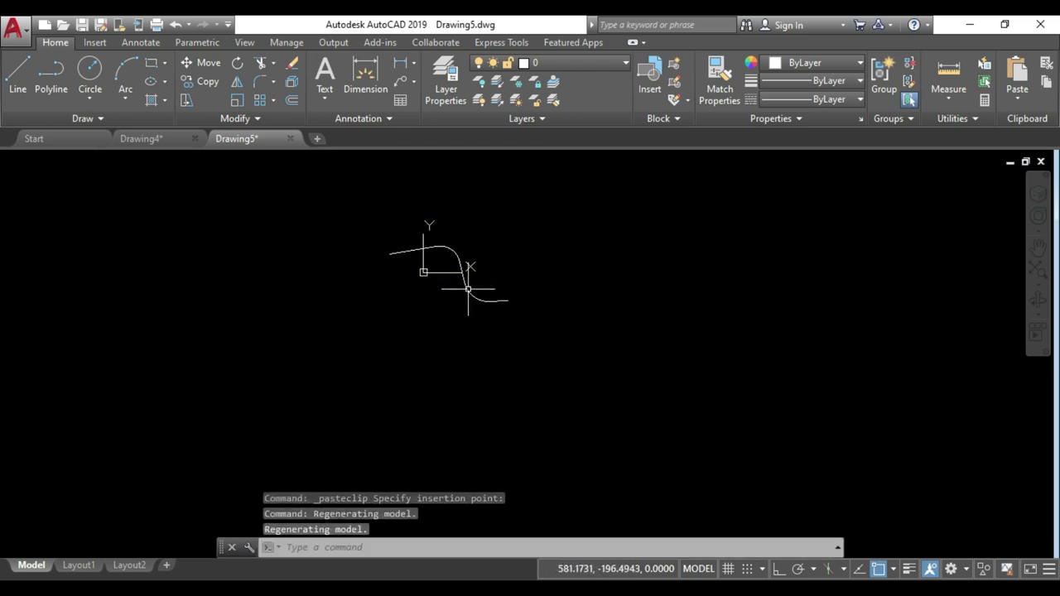
{"action": "scroll", "coordinate": [419, 240], "scroll_direction": "up", "scroll_amount": 2}
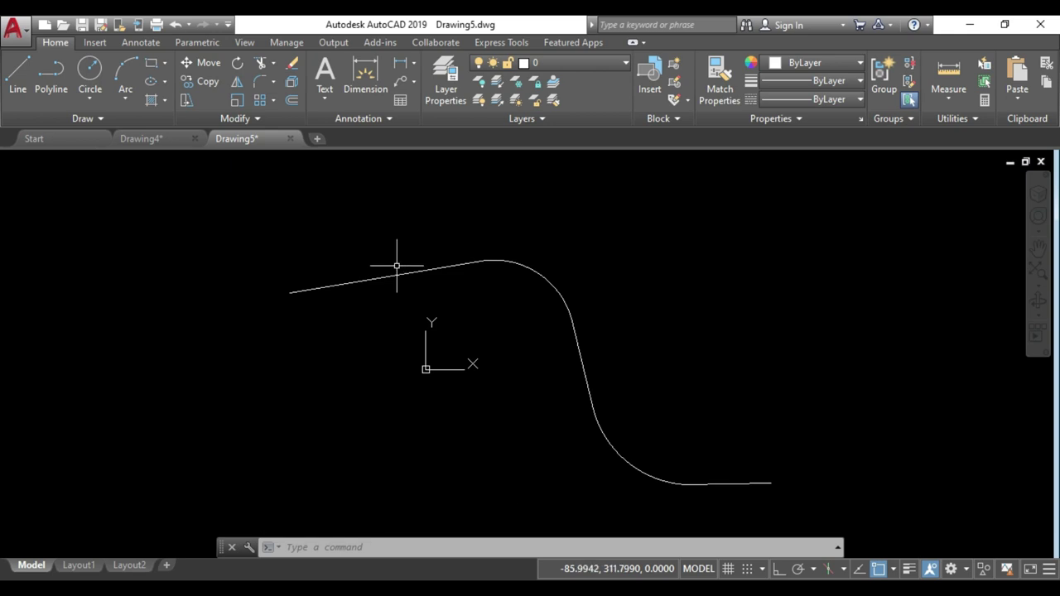
Start a polyline at the alignment's left end, then cancel it
{"action": "scroll", "coordinate": [319, 299], "scroll_direction": "up", "scroll_amount": 4}
{"action": "key", "text": "Escape"}
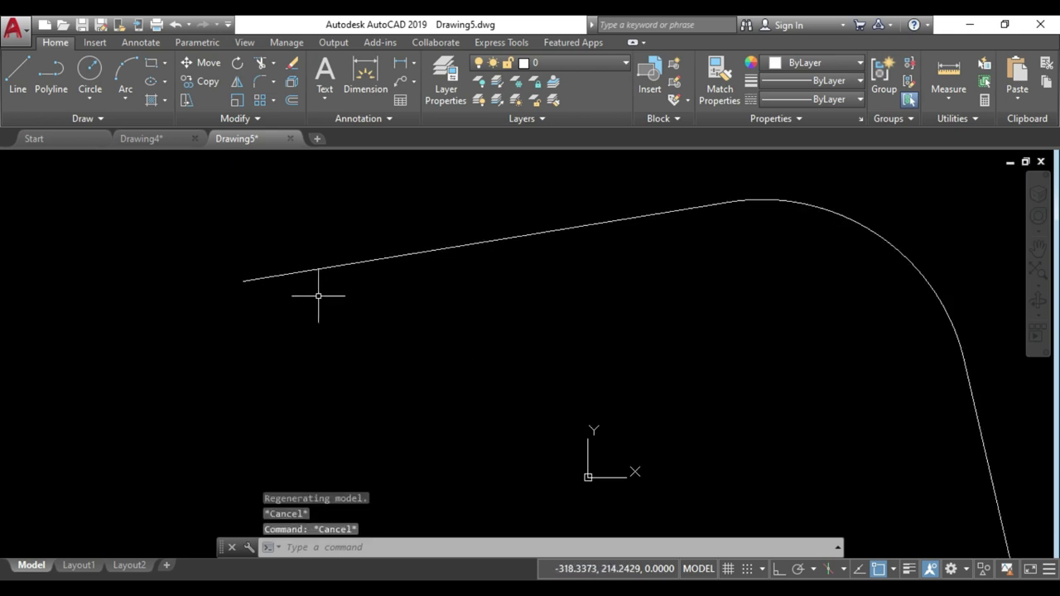
{"action": "type", "text": "pl"}
{"action": "key", "text": "Return"}
{"action": "scroll", "coordinate": [256, 283], "scroll_direction": "up", "scroll_amount": 3}
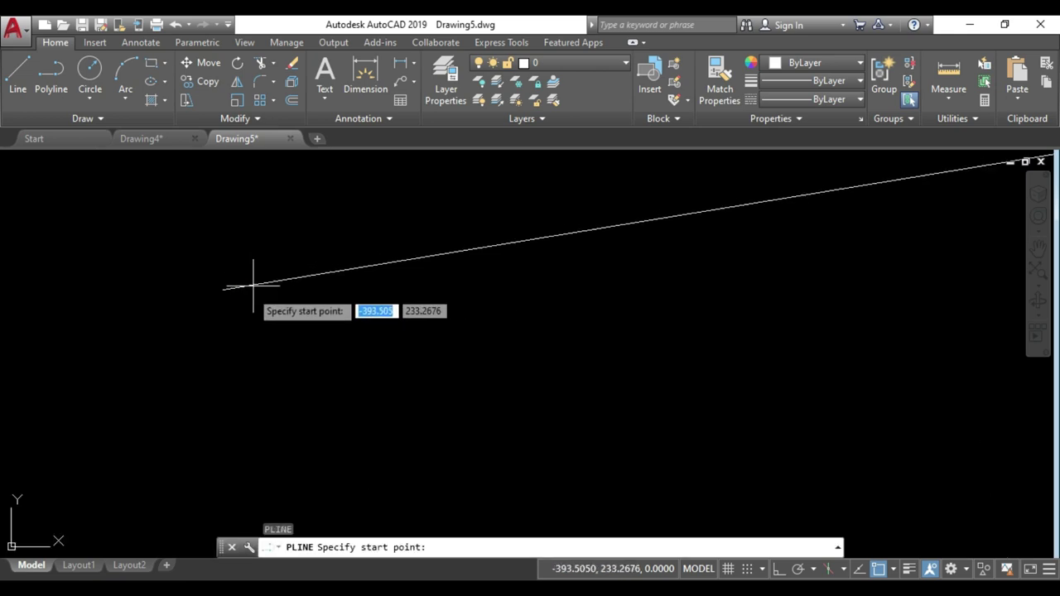
{"action": "left_click", "coordinate": [223, 290]}
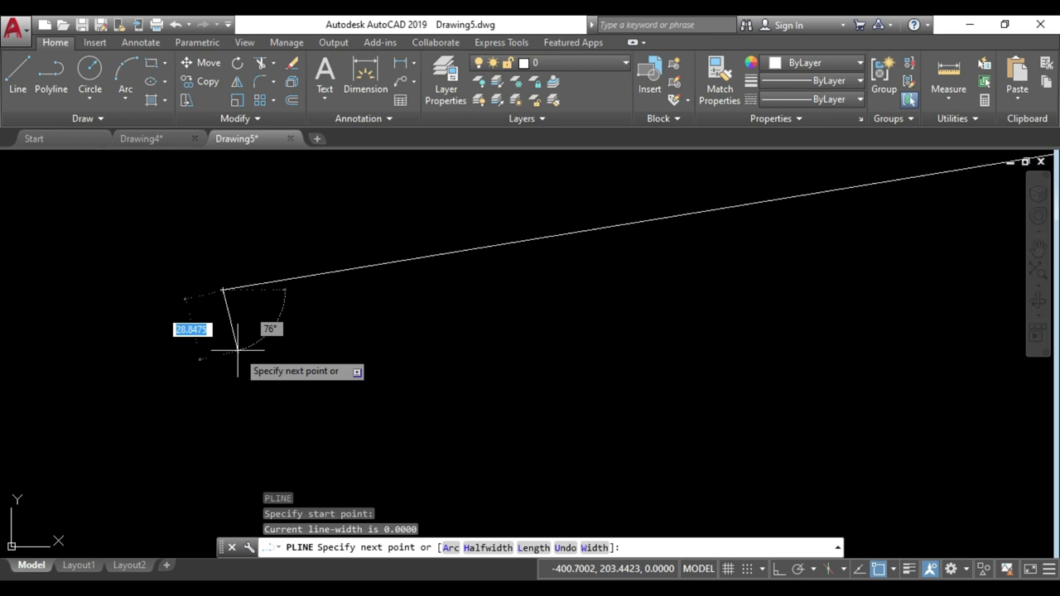
{"action": "key", "text": "Escape"}
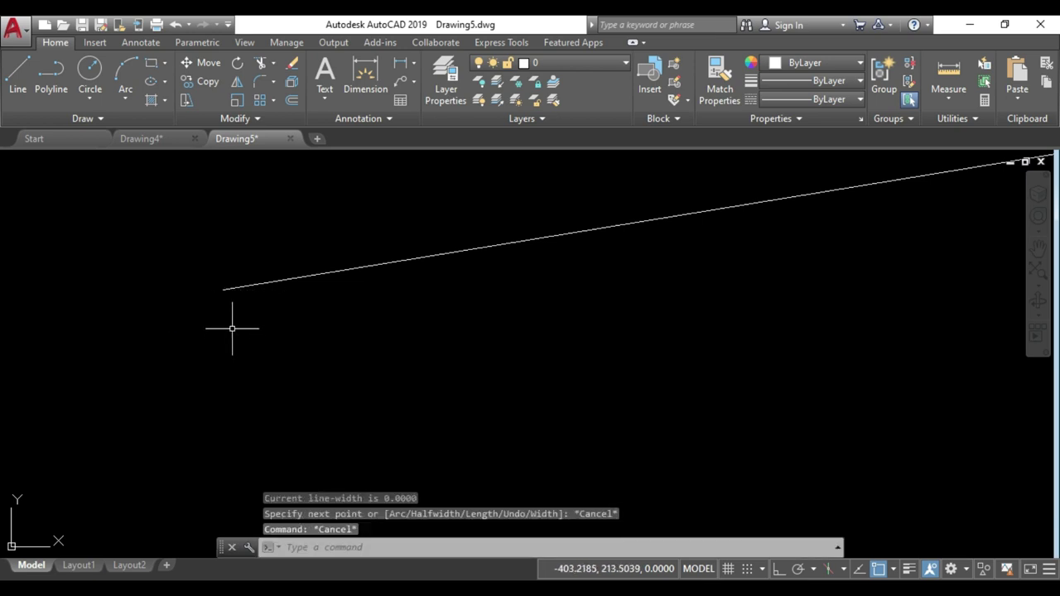
{"action": "type", "text": "pl"}
{"action": "key", "text": "Return"}
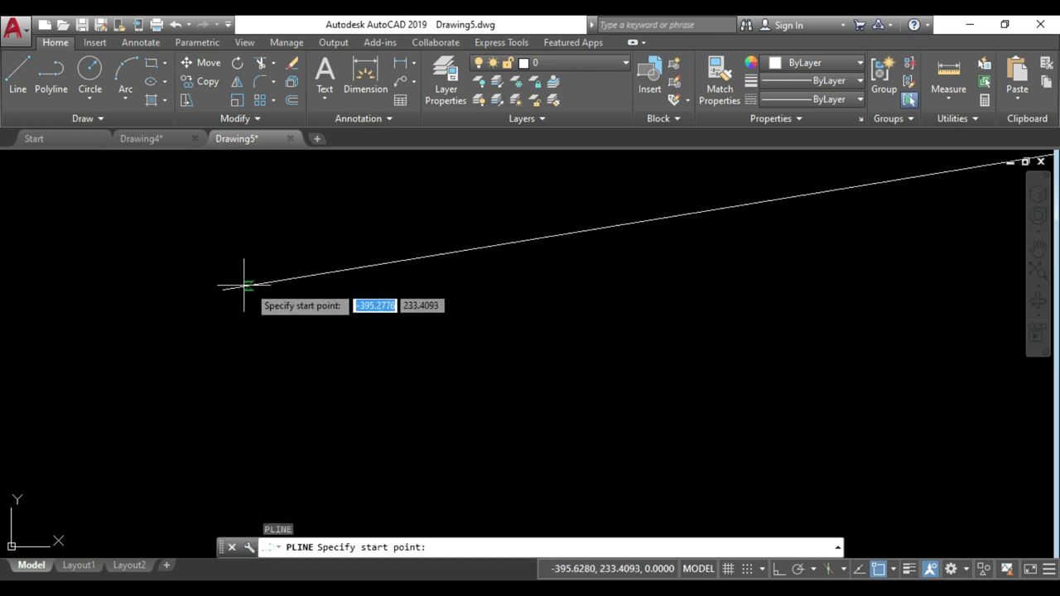
{"action": "key", "text": "Escape"}
Offset the alignment 10 units upward to form the top road edge
{"action": "type", "text": "oset"}
{"action": "key", "text": "Return"}
{"action": "left_click", "coordinate": [240, 288]}
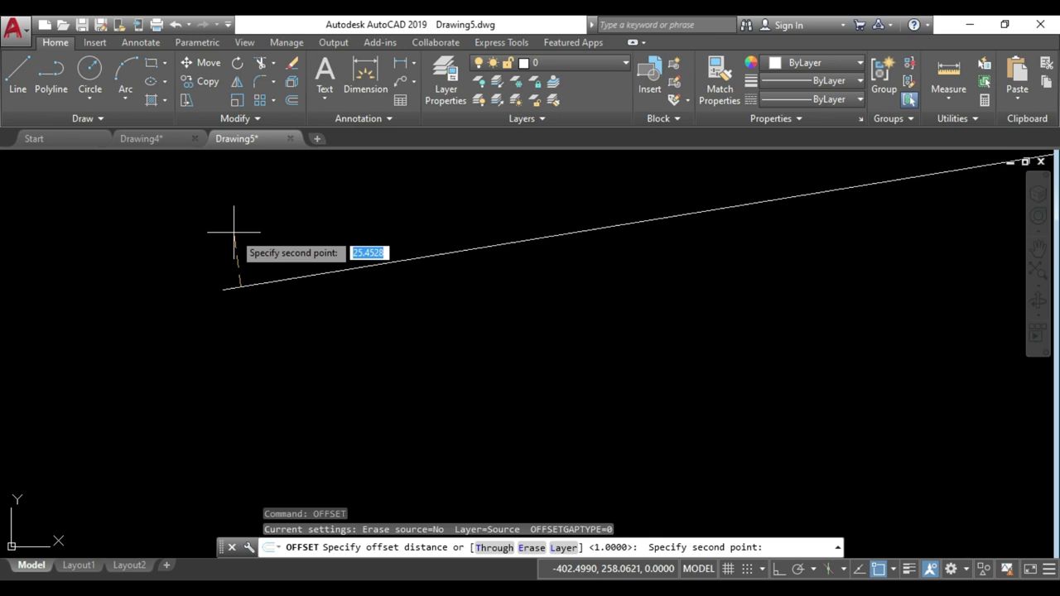
{"action": "type", "text": "0"}
{"action": "key", "text": "Return"}
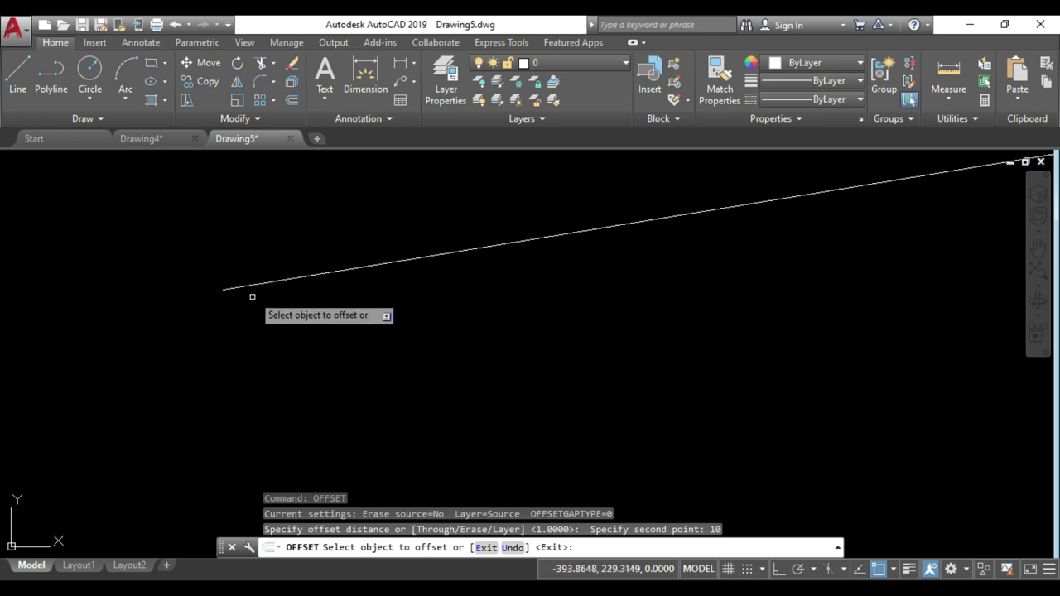
{"action": "left_click", "coordinate": [237, 287]}
{"action": "left_click", "coordinate": [231, 236]}
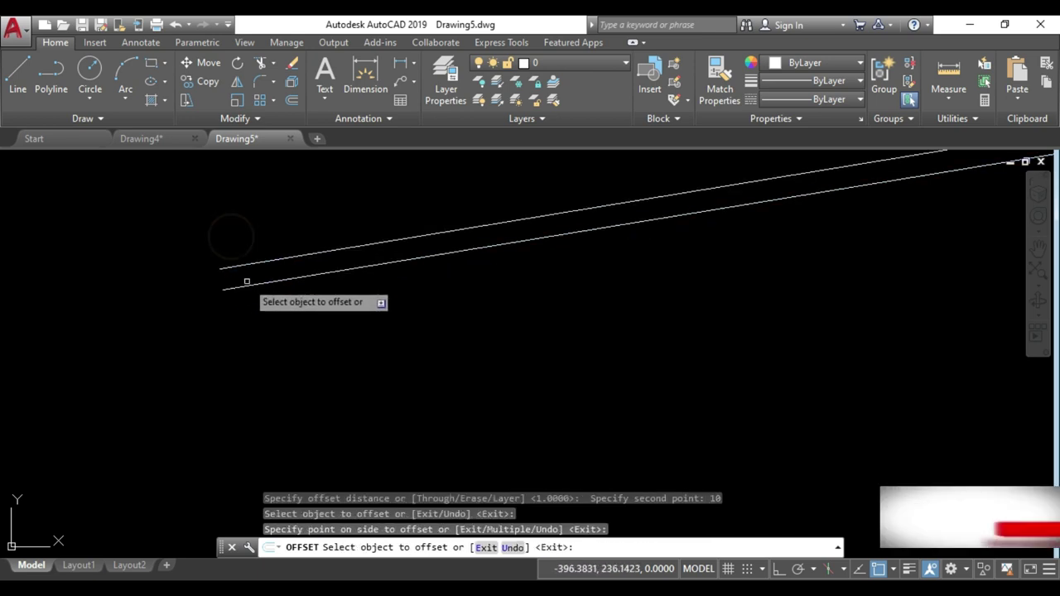
{"action": "key", "text": "Escape"}
{"action": "key", "text": "Escape"}
{"action": "key", "text": "Escape"}
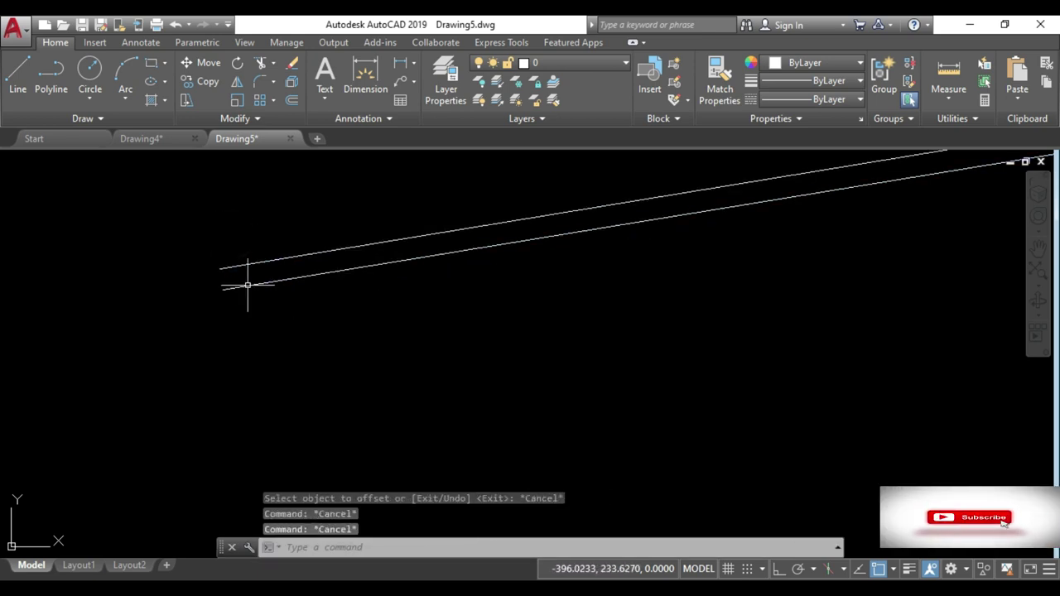
Offset the alignment 10 units downward to form the bottom road edge
{"action": "key", "text": "Return"}
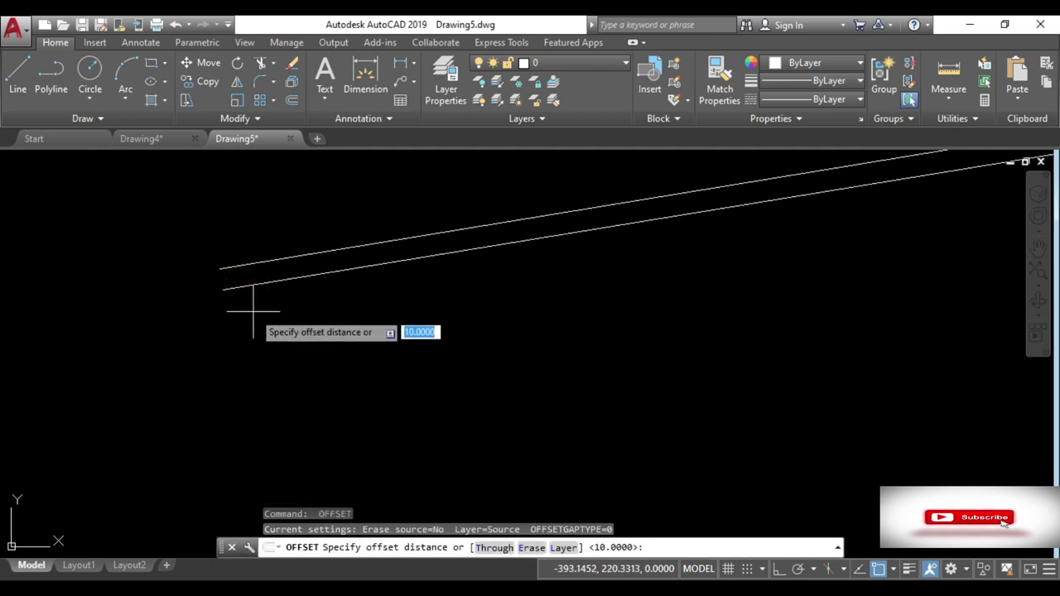
{"action": "key", "text": "Escape"}
{"action": "key", "text": "Return"}
{"action": "left_click", "coordinate": [241, 288]}
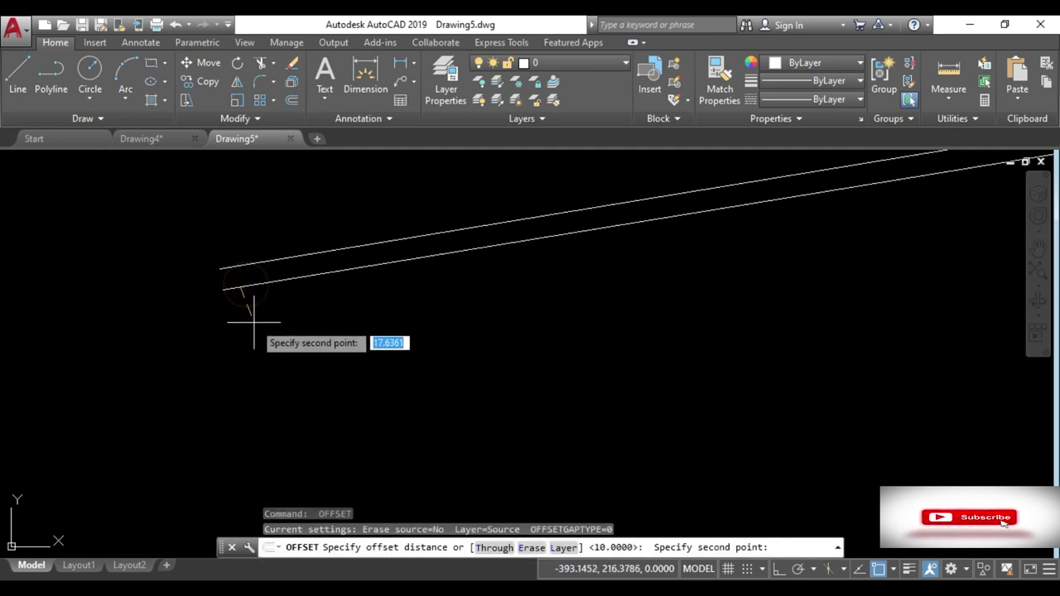
{"action": "type", "text": "10"}
{"action": "key", "text": "Return"}
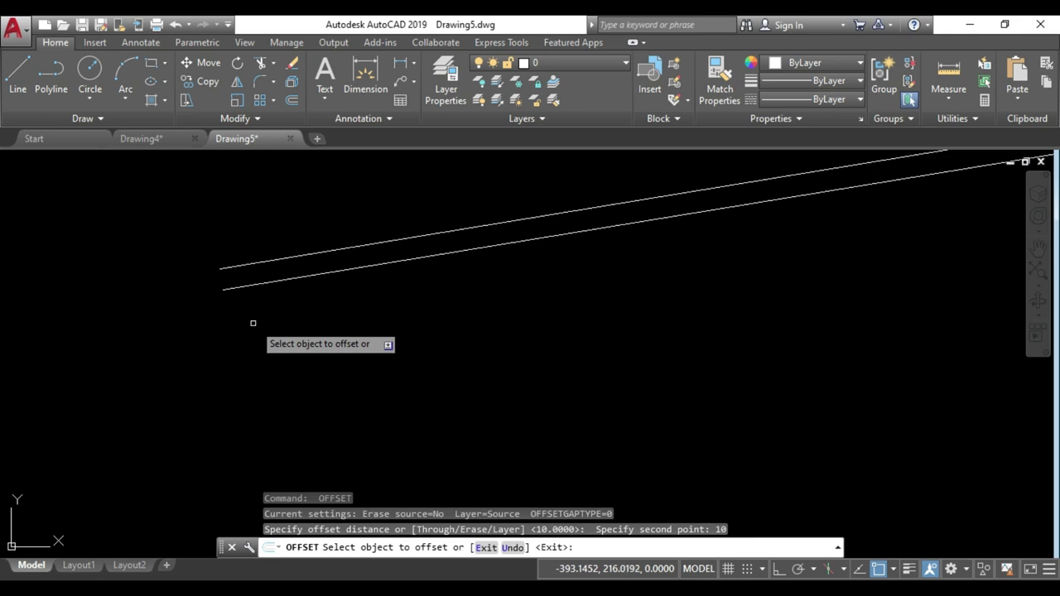
{"action": "left_click", "coordinate": [253, 283]}
{"action": "left_click", "coordinate": [271, 309]}
{"action": "key", "text": "Escape"}
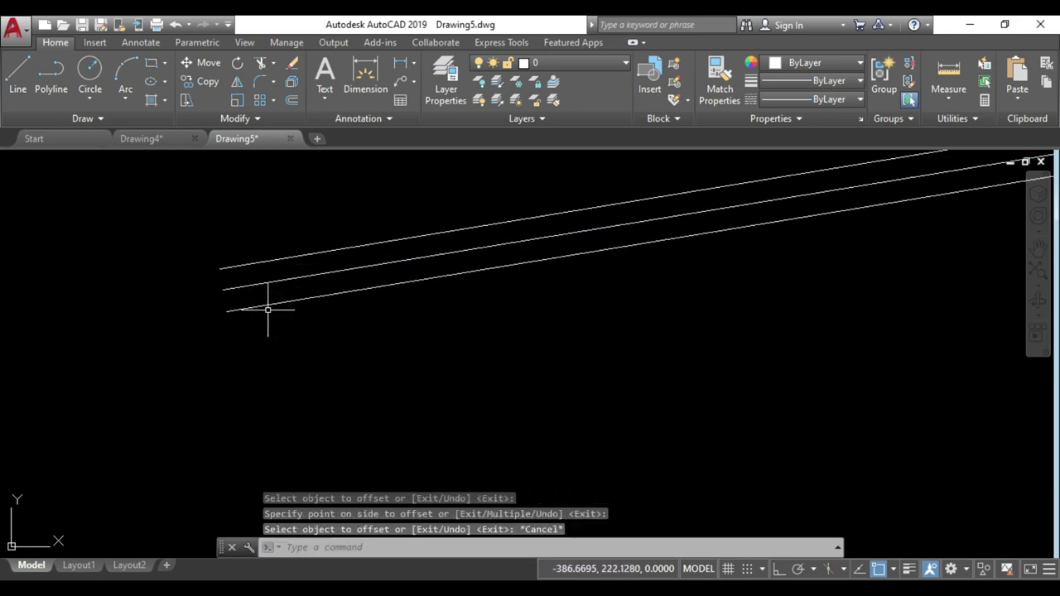
Draw a cross line joining the left ends of the top and bottom edges
{"action": "type", "text": "pl"}
{"action": "key", "text": "Return"}
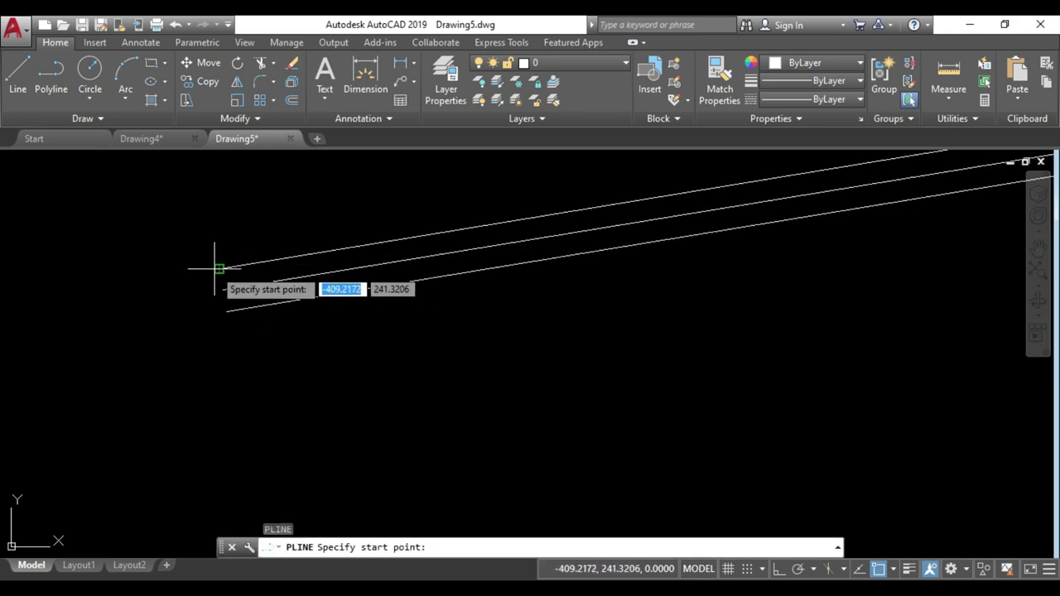
{"action": "left_click", "coordinate": [220, 267]}
{"action": "left_click", "coordinate": [229, 319]}
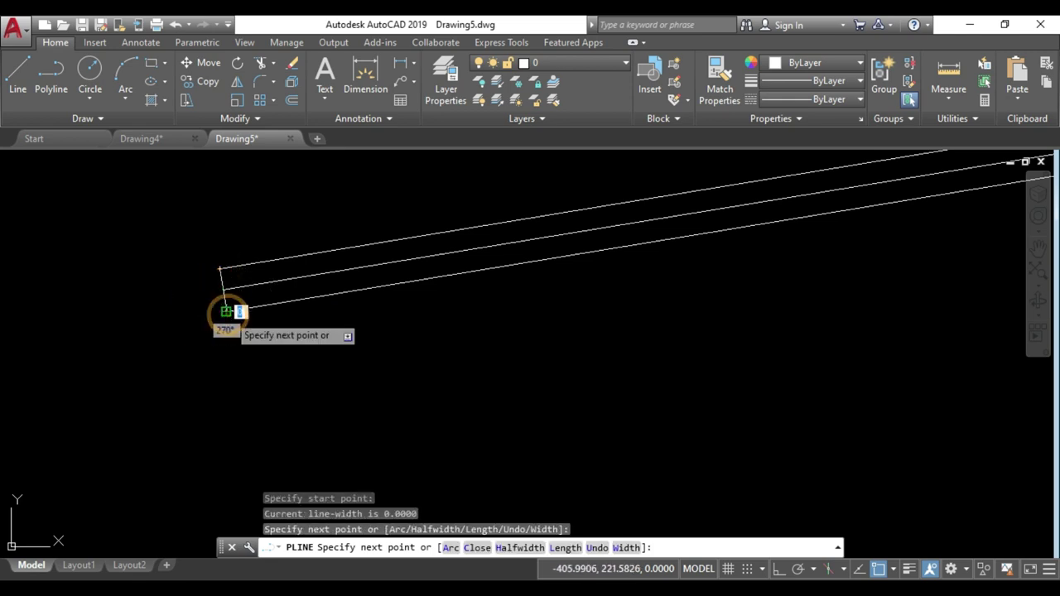
{"action": "key", "text": "Escape"}
{"action": "scroll", "coordinate": [208, 273], "scroll_direction": "up", "scroll_amount": 5}
{"action": "scroll", "coordinate": [208, 273], "scroll_direction": "up", "scroll_amount": 2}
{"action": "scroll", "coordinate": [248, 324], "scroll_direction": "down", "scroll_amount": 2}
{"action": "scroll", "coordinate": [247, 292], "scroll_direction": "down", "scroll_amount": 2}
Place a multiline text label reading 0.00 near the road's left end
{"action": "key", "text": "Return"}
{"action": "scroll", "coordinate": [245, 261], "scroll_direction": "down", "scroll_amount": 2}
{"action": "left_click", "coordinate": [278, 338]}
{"action": "left_click", "coordinate": [344, 386]}
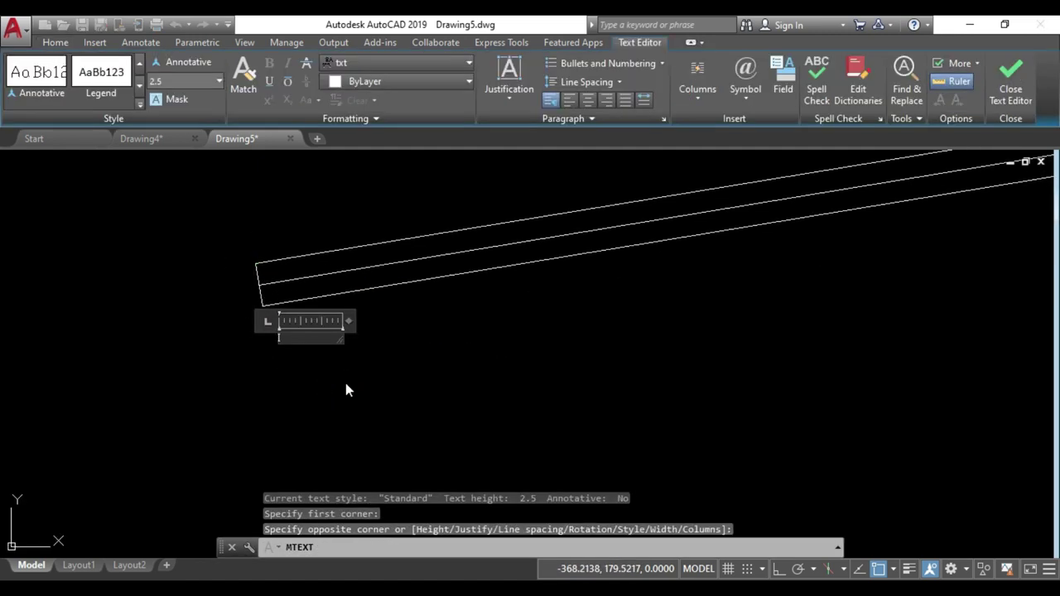
{"action": "type", "text": "0.00"}
{"action": "key", "text": "Return"}
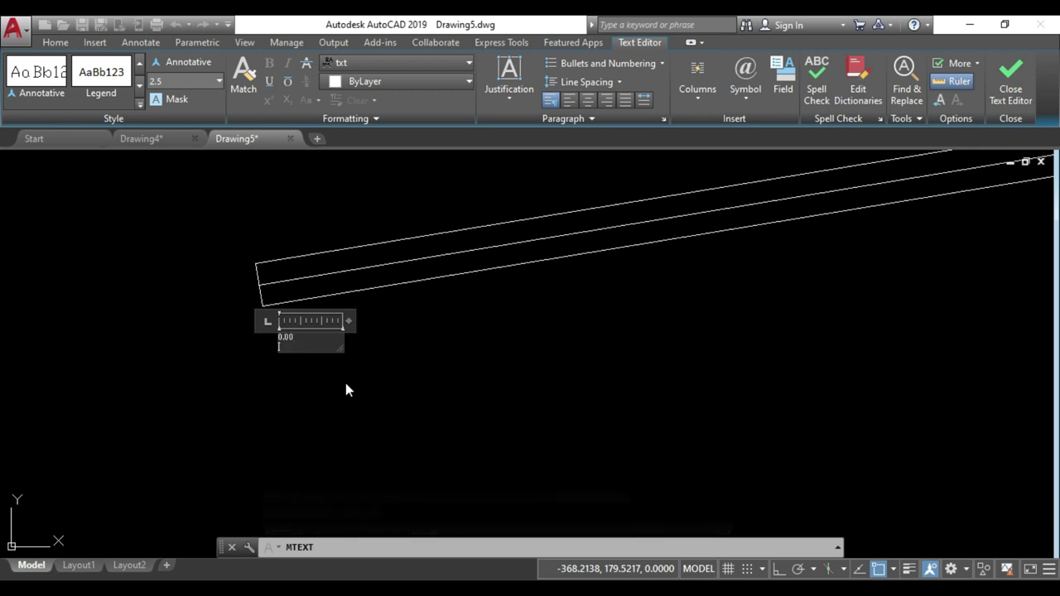
{"action": "key", "text": "BackSpace"}
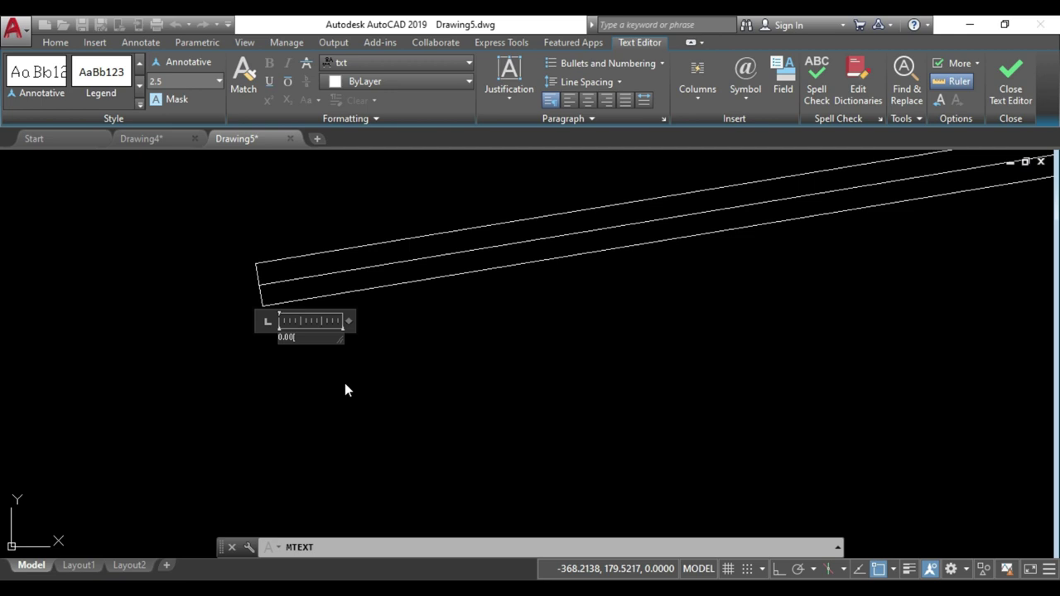
{"action": "key", "text": "Escape"}
{"action": "scroll", "coordinate": [251, 317], "scroll_direction": "up", "scroll_amount": 4}
{"action": "key", "text": "Escape"}
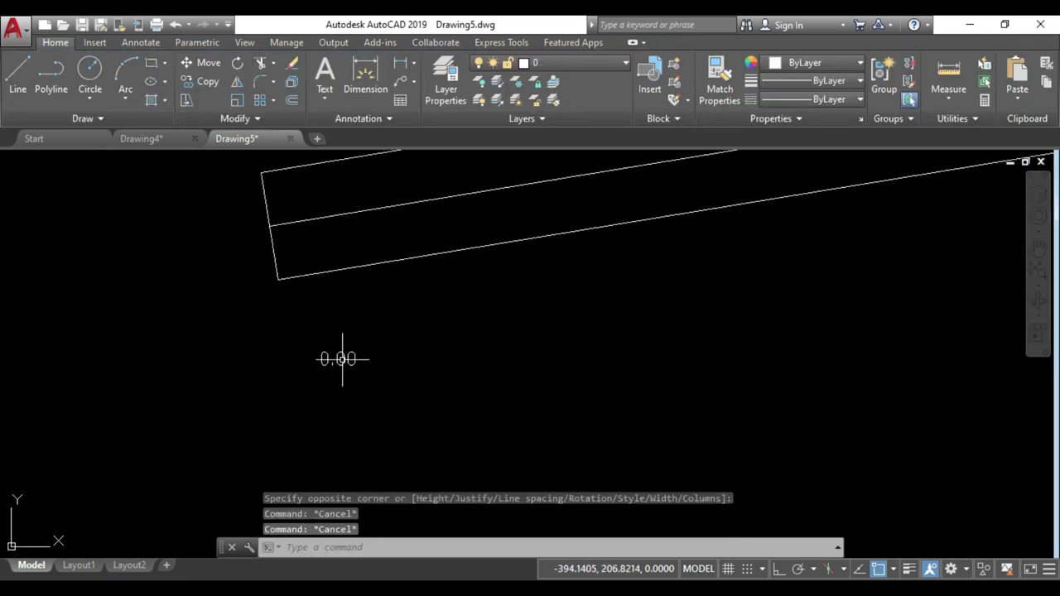
Rotate the 0.00 label about a pivot point beside it
{"action": "type", "text": "ref"}
{"action": "key", "text": "Escape"}
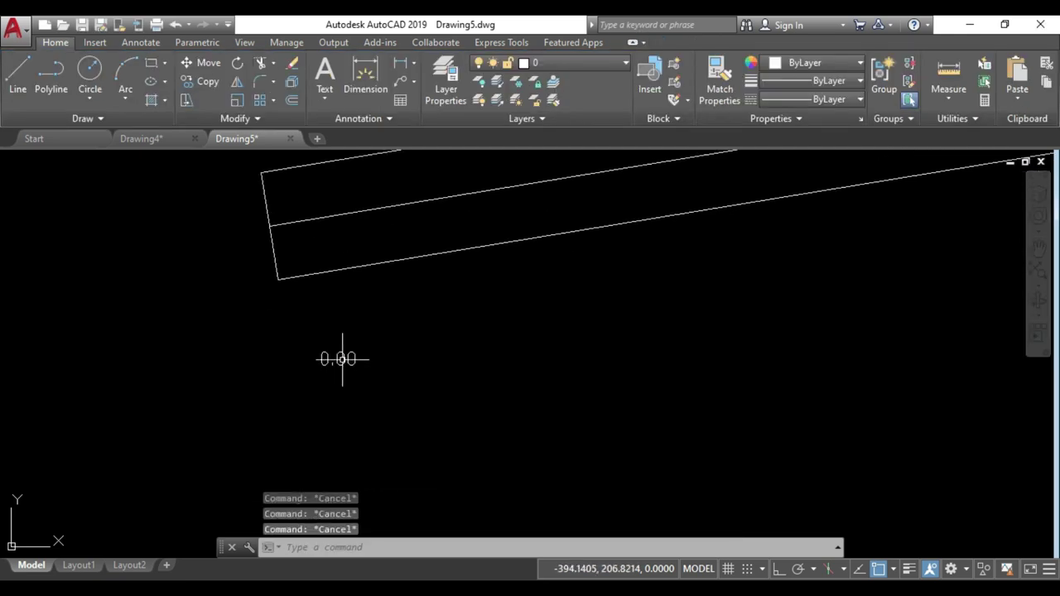
{"action": "type", "text": "o"}
{"action": "key", "text": "Return"}
{"action": "left_click", "coordinate": [367, 343]}
{"action": "left_click", "coordinate": [291, 392]}
{"action": "key", "text": "Return"}
{"action": "left_click", "coordinate": [324, 357]}
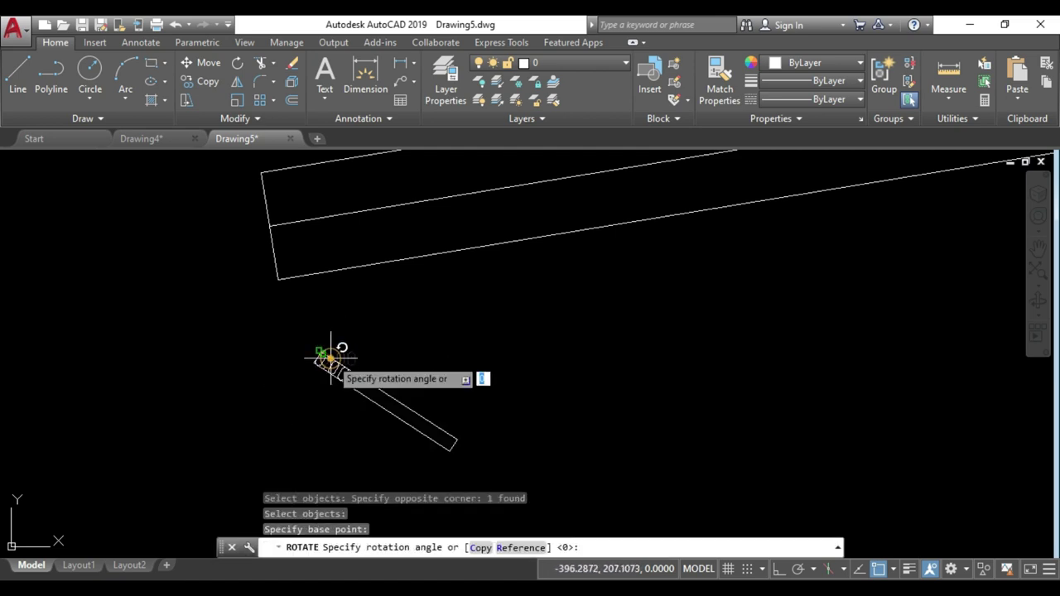
{"action": "key", "text": "Escape"}
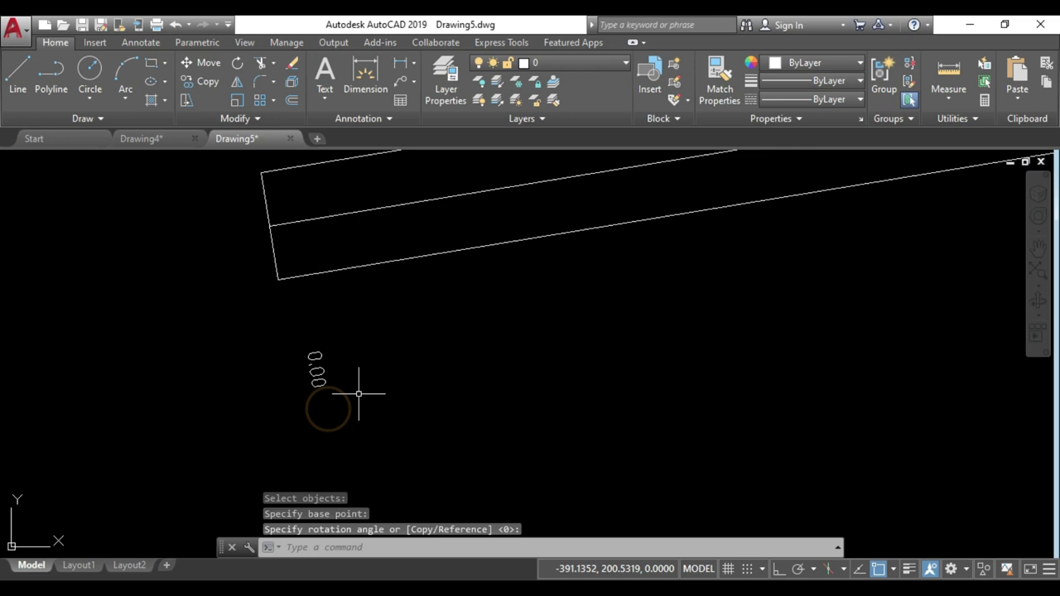
Move the 0.00 label up and to the left
{"action": "type", "text": "m"}
{"action": "key", "text": "Return"}
{"action": "left_click", "coordinate": [349, 343]}
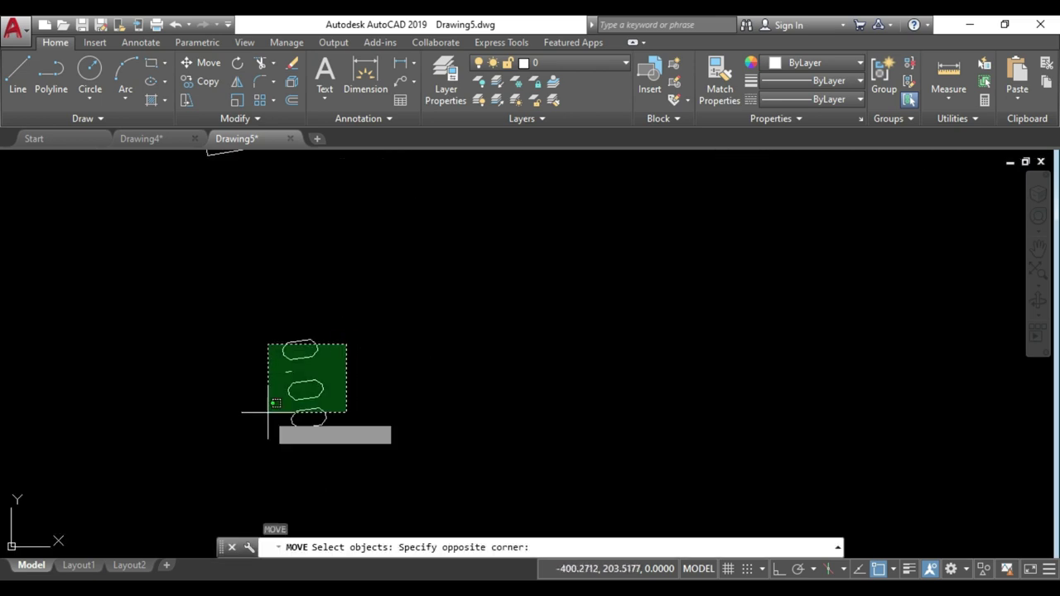
{"action": "left_click", "coordinate": [266, 414]}
{"action": "key", "text": "Return"}
{"action": "left_click", "coordinate": [404, 373]}
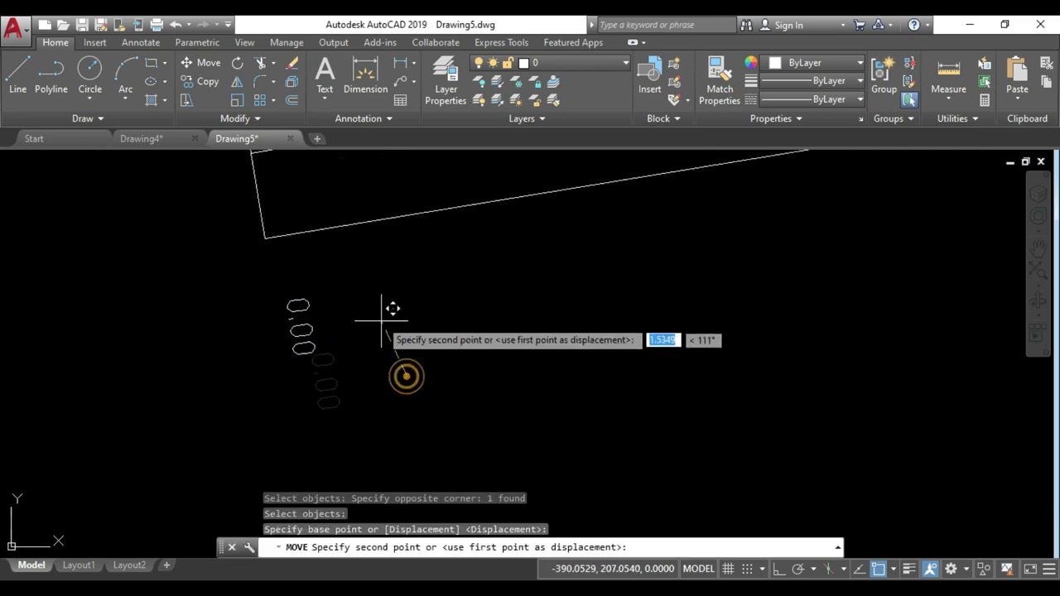
{"action": "left_click", "coordinate": [353, 272]}
{"action": "scroll", "coordinate": [265, 246], "scroll_direction": "up", "scroll_amount": 1}
{"action": "key", "text": "Escape"}
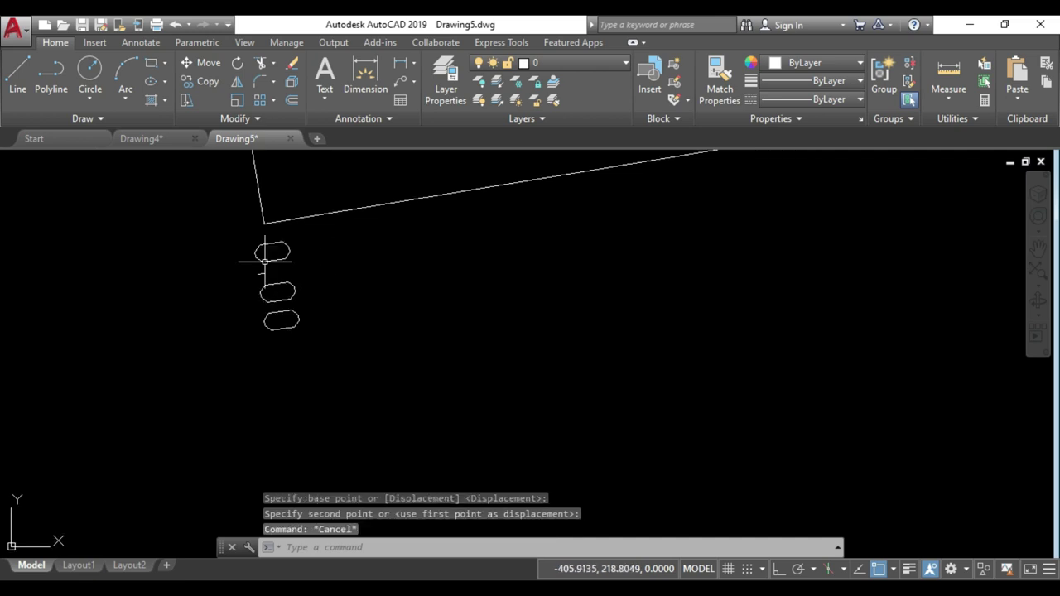
{"action": "key", "text": "Escape"}
Try rotating the 0.00 label about its corner again, then abandon it
{"action": "type", "text": "ro"}
{"action": "key", "text": "Return"}
{"action": "left_click", "coordinate": [334, 262]}
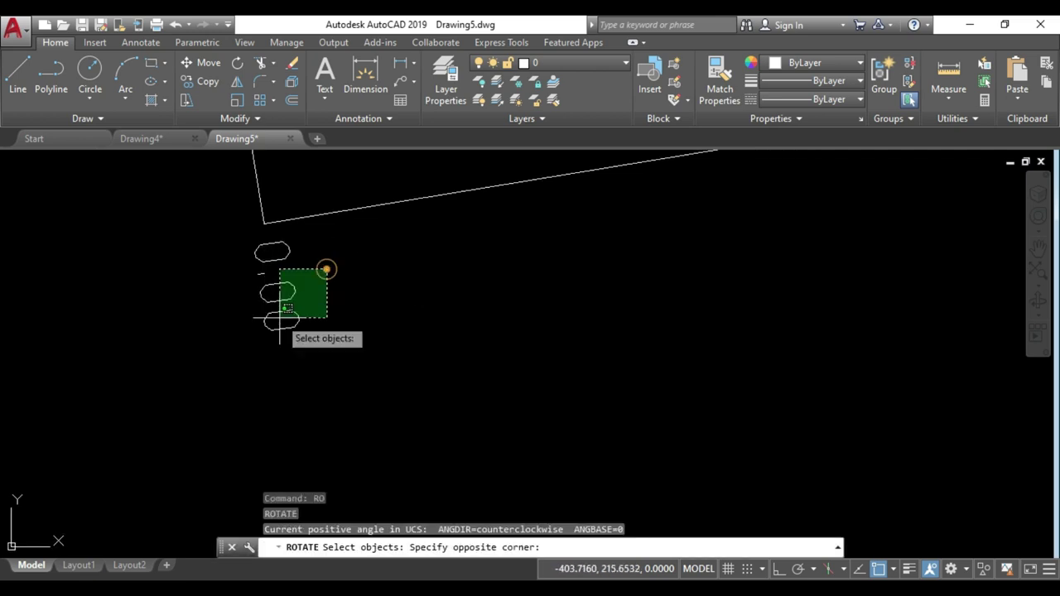
{"action": "left_click", "coordinate": [255, 343]}
{"action": "key", "text": "Return"}
{"action": "left_click", "coordinate": [256, 245]}
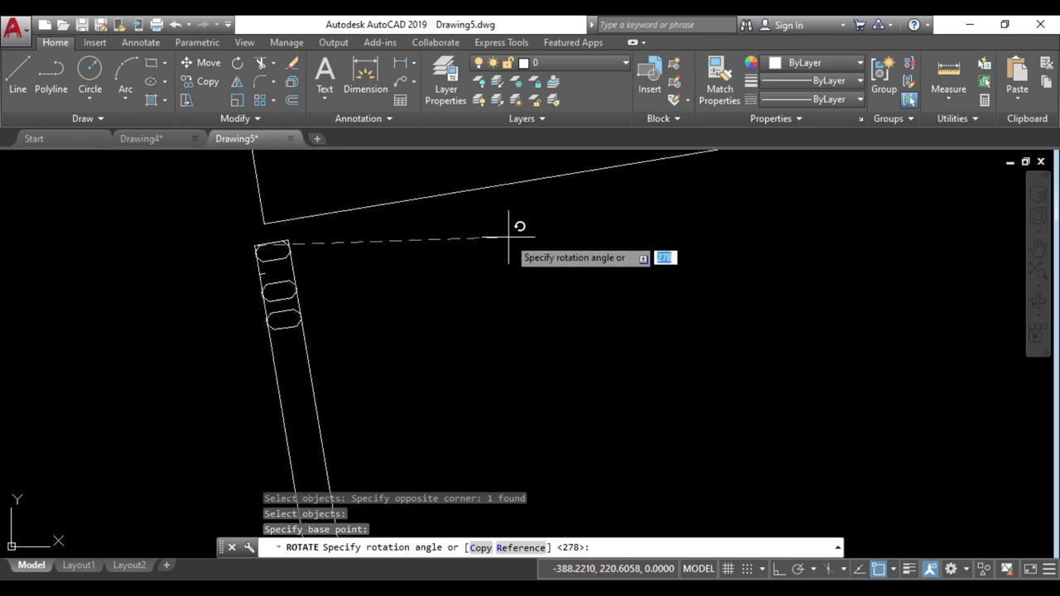
{"action": "key", "text": "Escape"}
{"action": "key", "text": "Escape"}
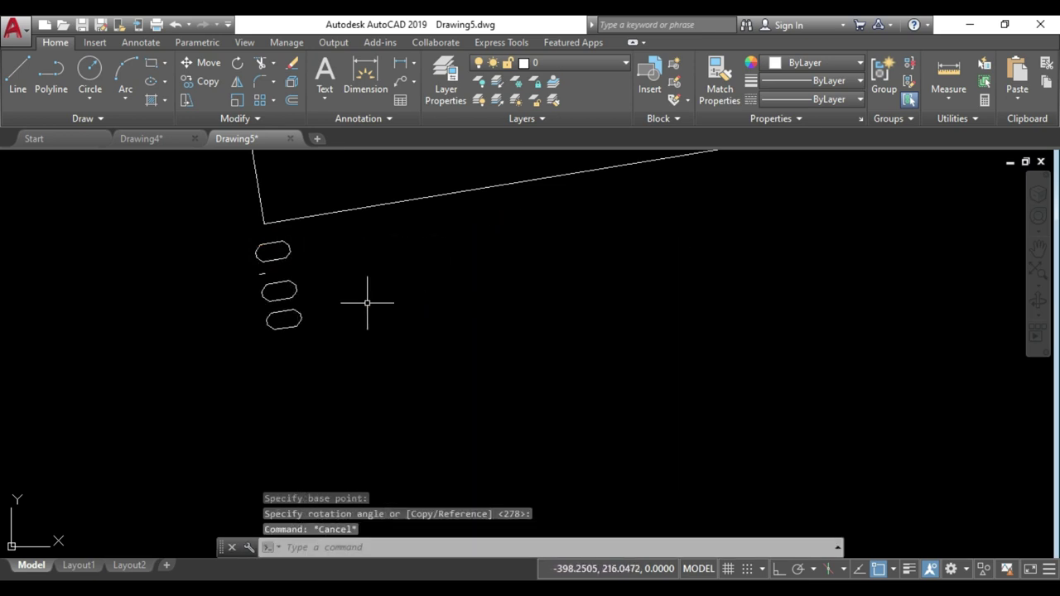
Nudge the 0.00 label to sit just below the road's left end, cancelling the pending copy
{"action": "scroll", "coordinate": [306, 326], "scroll_direction": "down", "scroll_amount": 2}
{"action": "type", "text": "m"}
{"action": "key", "text": "Return"}
{"action": "scroll", "coordinate": [310, 293], "scroll_direction": "up", "scroll_amount": 1}
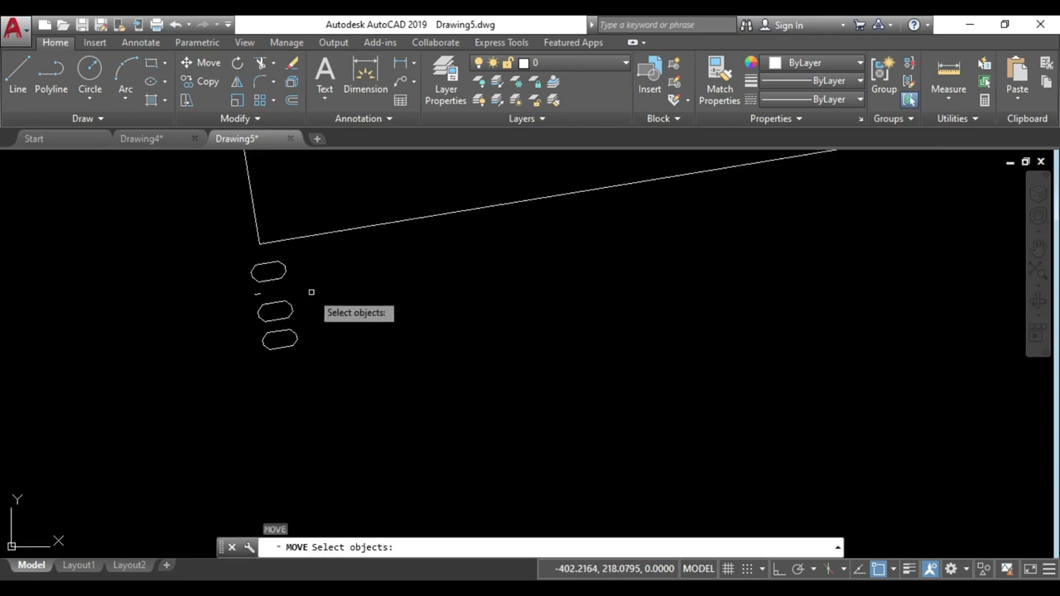
{"action": "left_click_drag", "start_coordinate": [300, 267], "coordinate": [349, 347]}
{"action": "key", "text": "Return"}
{"action": "left_click", "coordinate": [377, 342]}
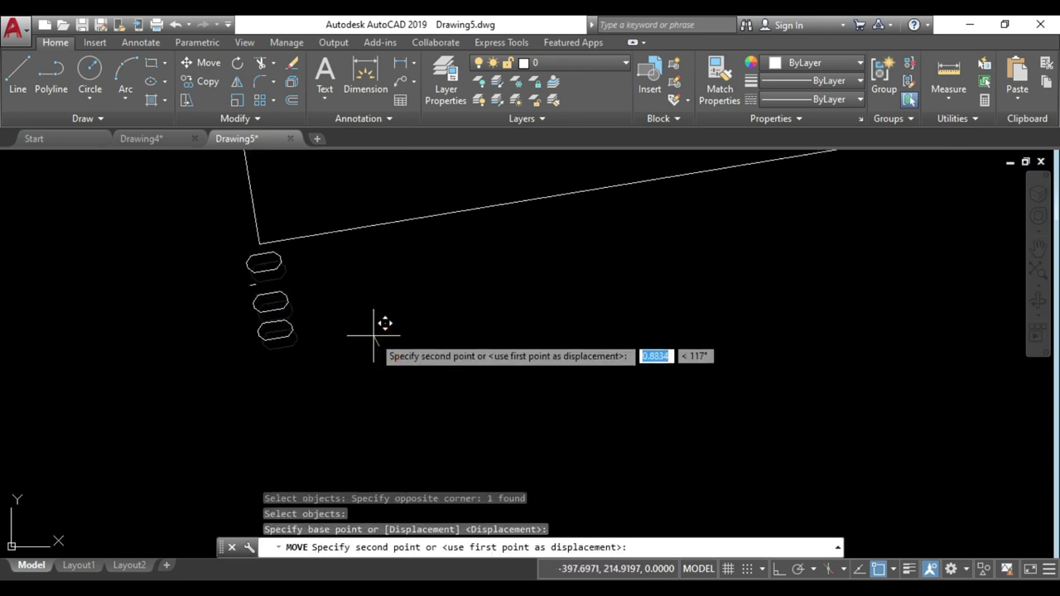
{"action": "left_click", "coordinate": [372, 333]}
{"action": "scroll", "coordinate": [335, 346], "scroll_direction": "down", "scroll_amount": 3}
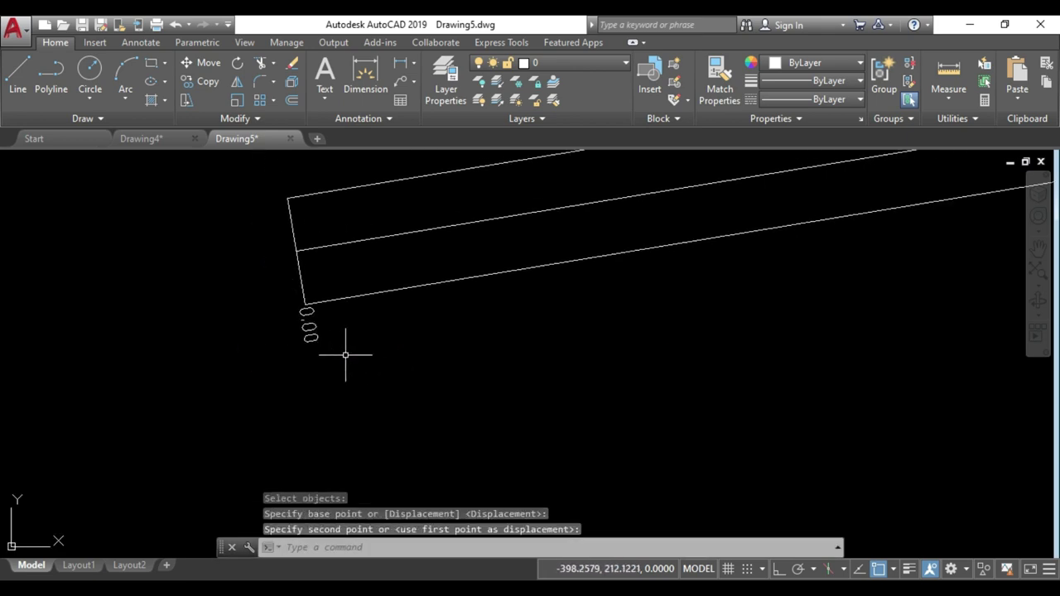
{"action": "scroll", "coordinate": [318, 353], "scroll_direction": "down", "scroll_amount": 2}
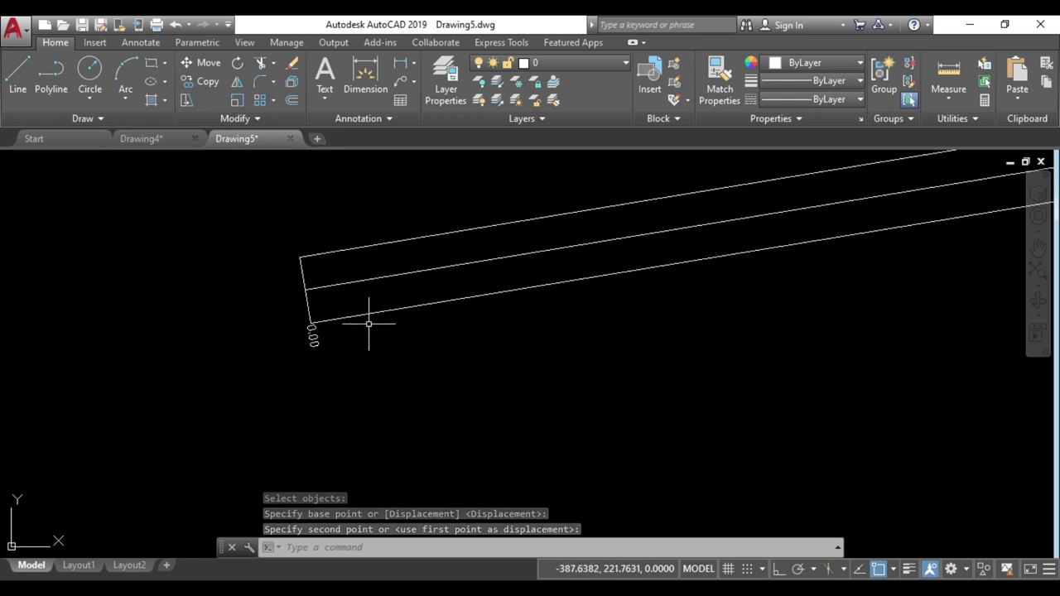
{"action": "key", "text": "Escape"}
{"action": "key", "text": "Escape"}
{"action": "key", "text": "Escape"}
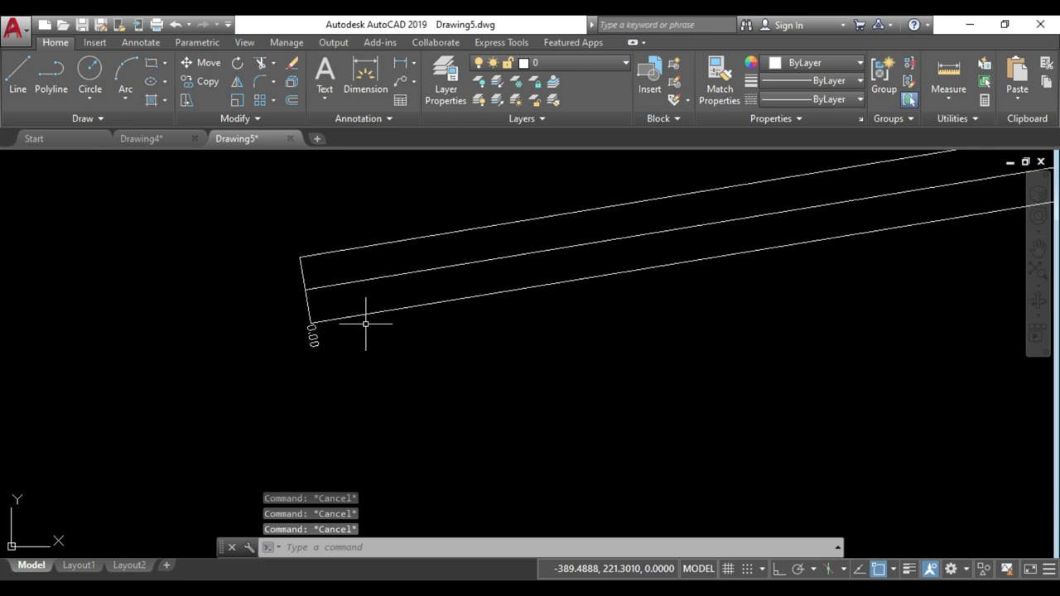
Start a path array of the start tick and 0.00 label along the road centreline
{"action": "type", "text": "Ar"}
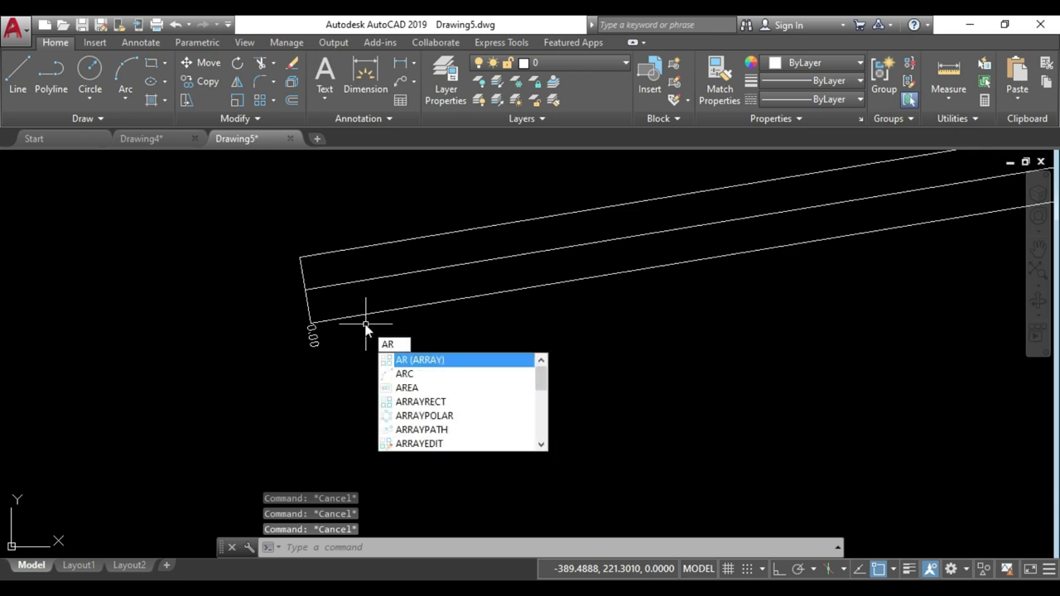
{"action": "key", "text": "Return"}
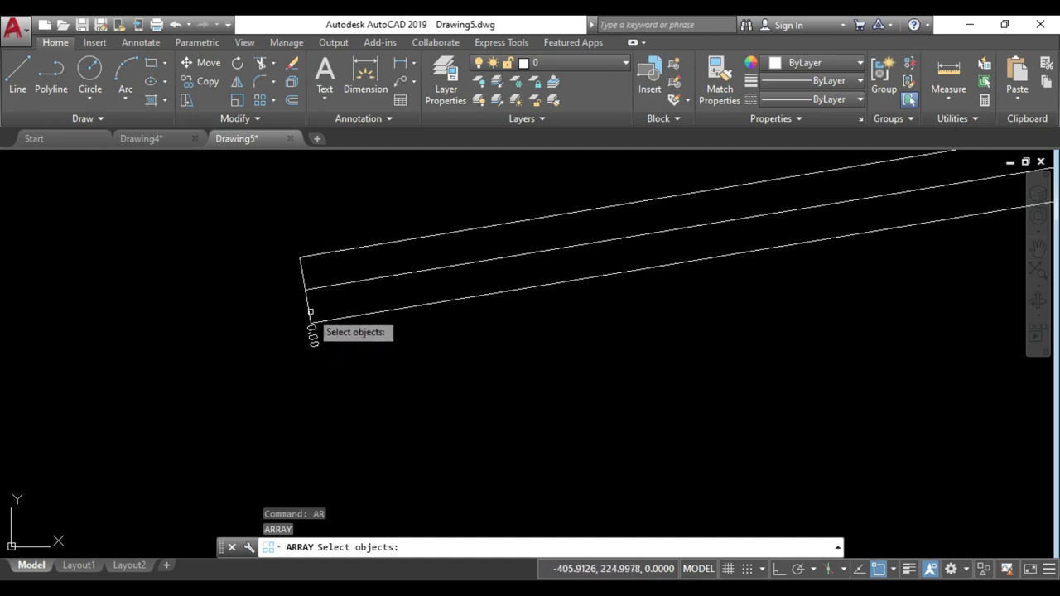
{"action": "left_click", "coordinate": [309, 311]}
{"action": "left_click", "coordinate": [312, 336]}
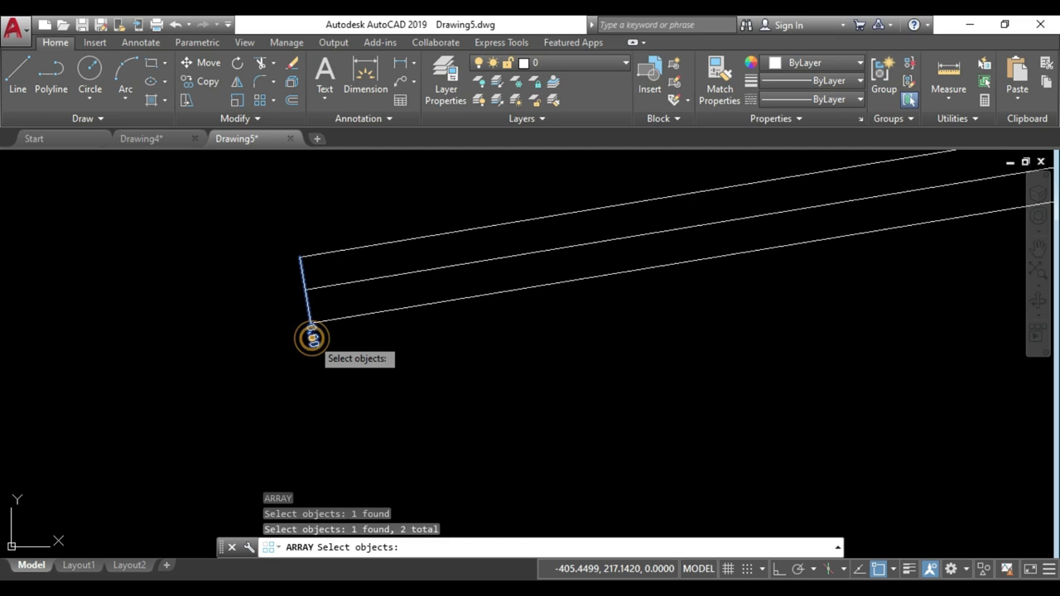
{"action": "key", "text": "Return"}
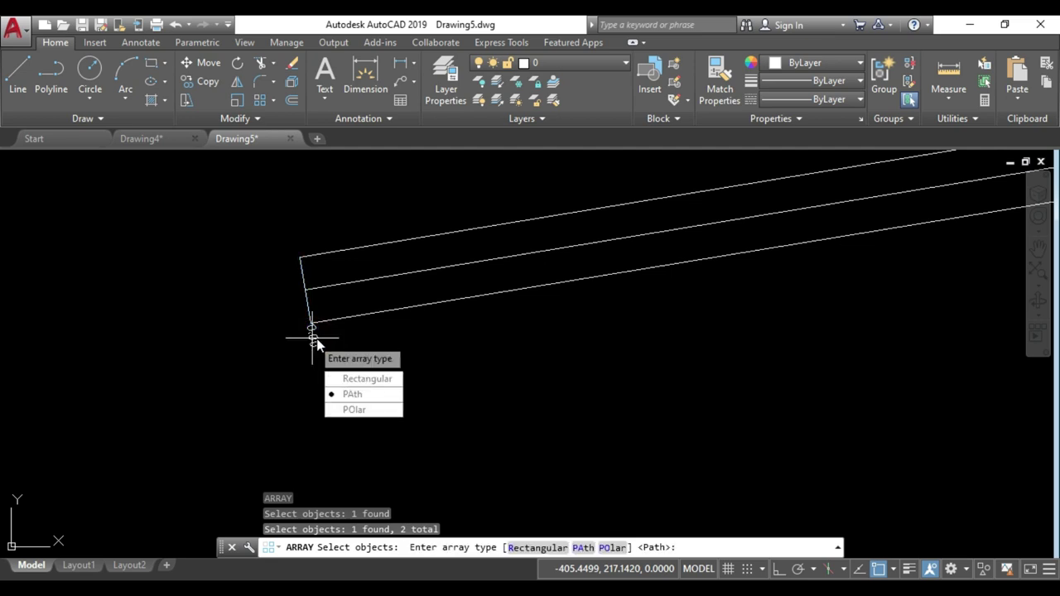
{"action": "left_click", "coordinate": [354, 395]}
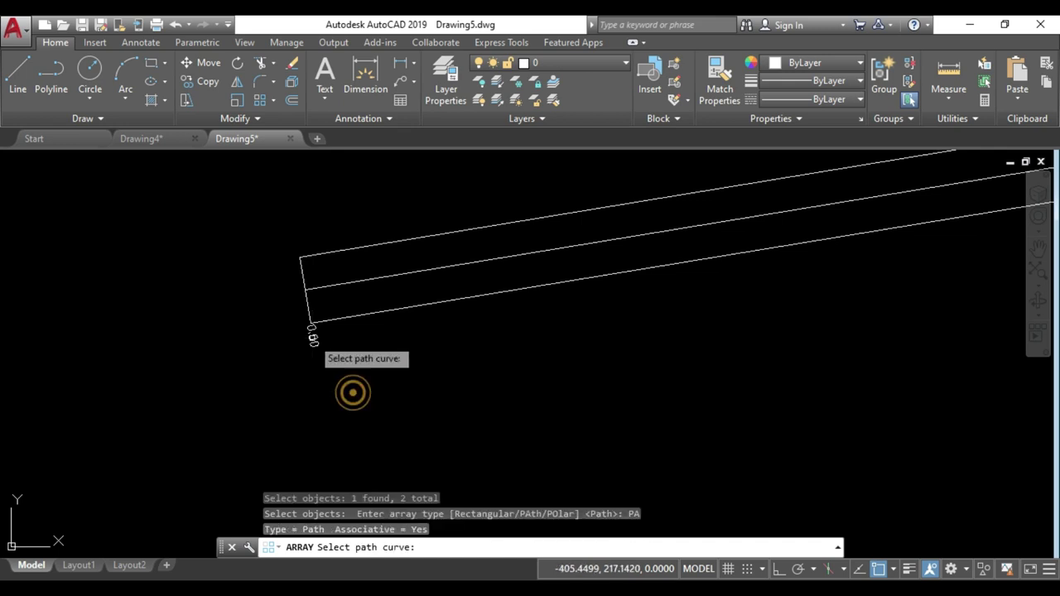
{"action": "left_click", "coordinate": [326, 287]}
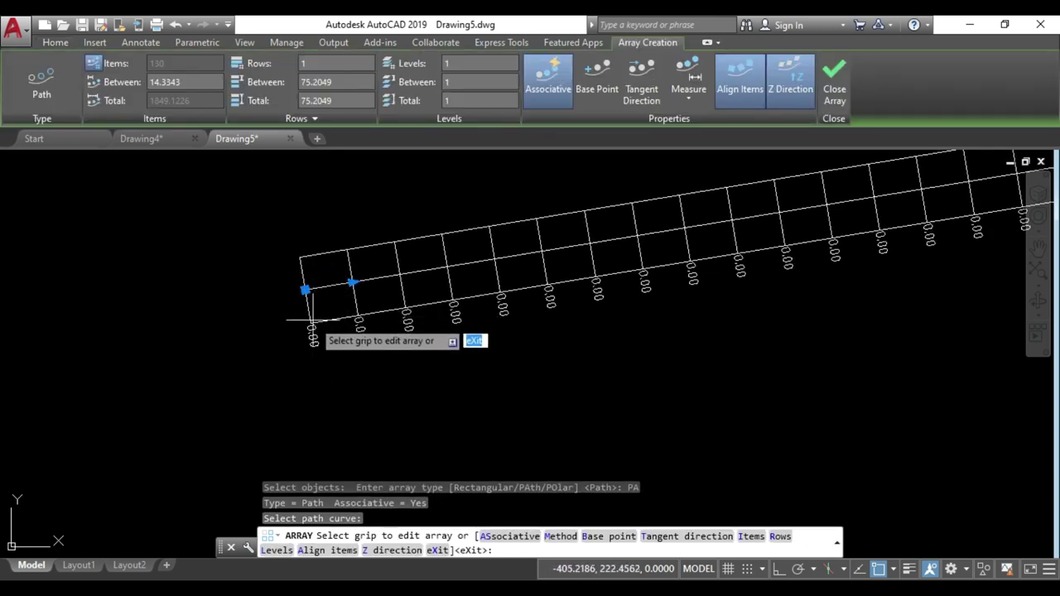
Set the array item spacing to 10 and fill the entire path
{"action": "scroll", "coordinate": [281, 340], "scroll_direction": "down", "scroll_amount": 3}
{"action": "scroll", "coordinate": [275, 338], "scroll_direction": "down", "scroll_amount": 3}
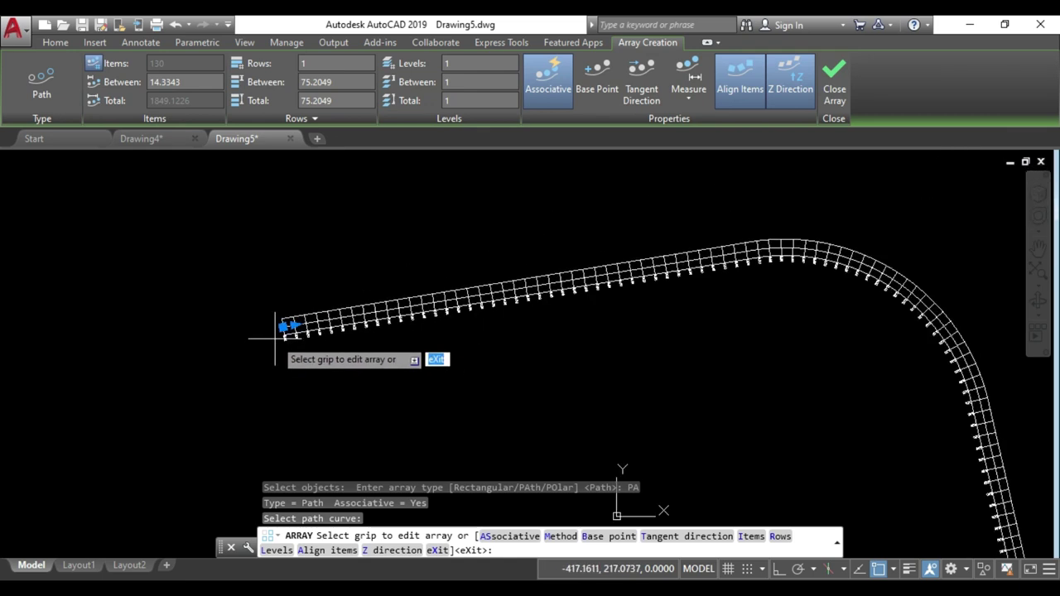
{"action": "scroll", "coordinate": [277, 338], "scroll_direction": "up", "scroll_amount": 5}
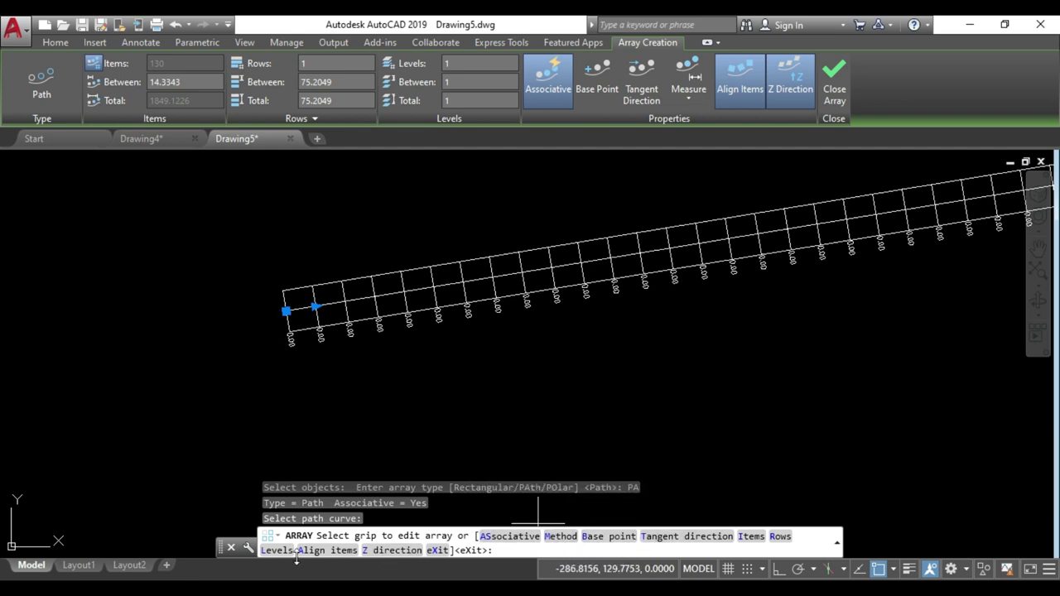
{"action": "left_click", "coordinate": [752, 537]}
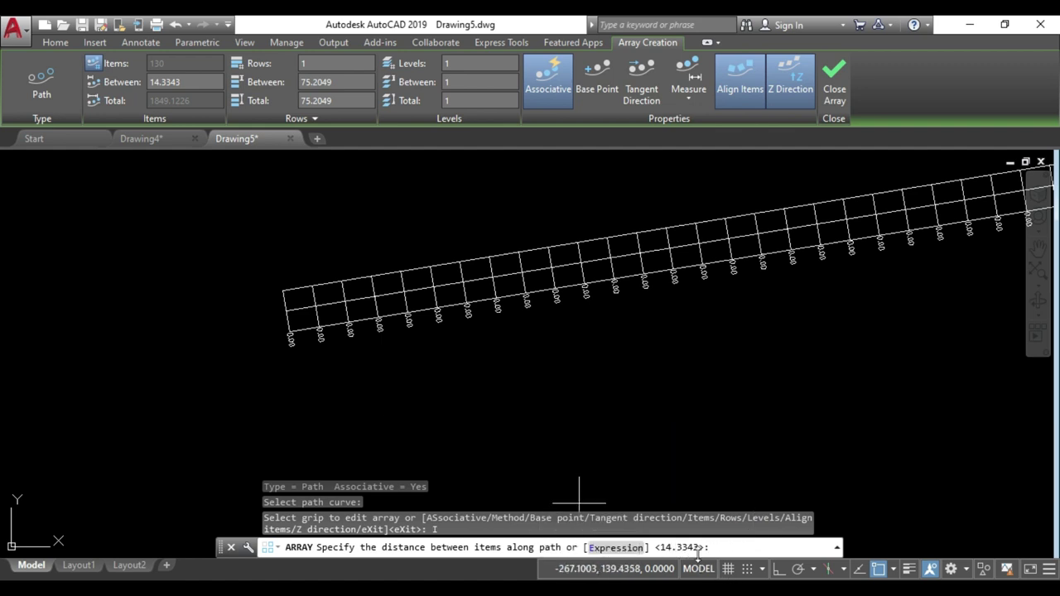
{"action": "scroll", "coordinate": [331, 306], "scroll_direction": "up", "scroll_amount": 2}
{"action": "scroll", "coordinate": [311, 304], "scroll_direction": "up", "scroll_amount": 2}
{"action": "type", "text": "10"}
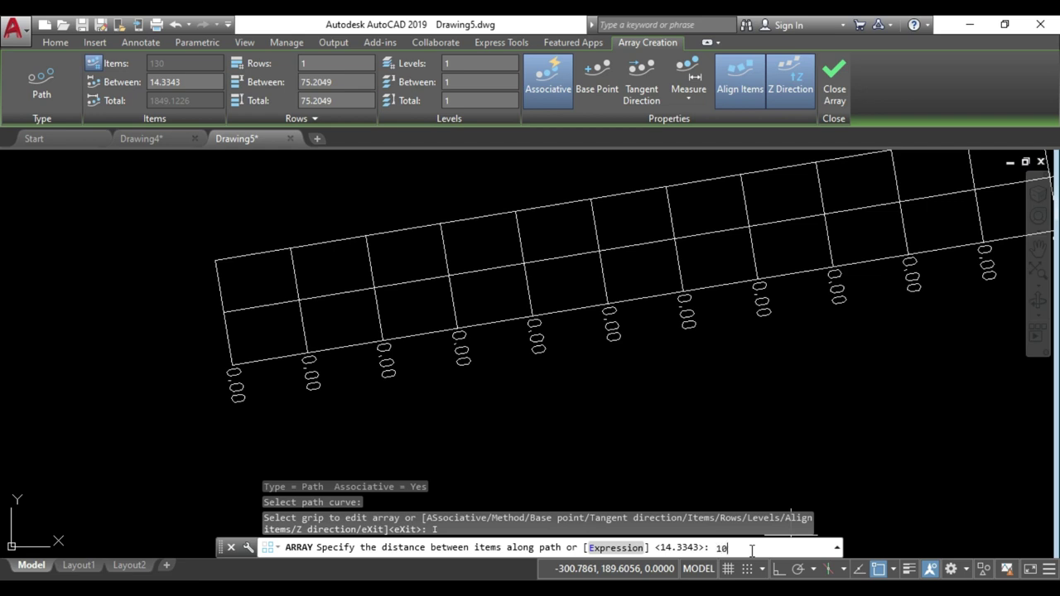
{"action": "key", "text": "Return"}
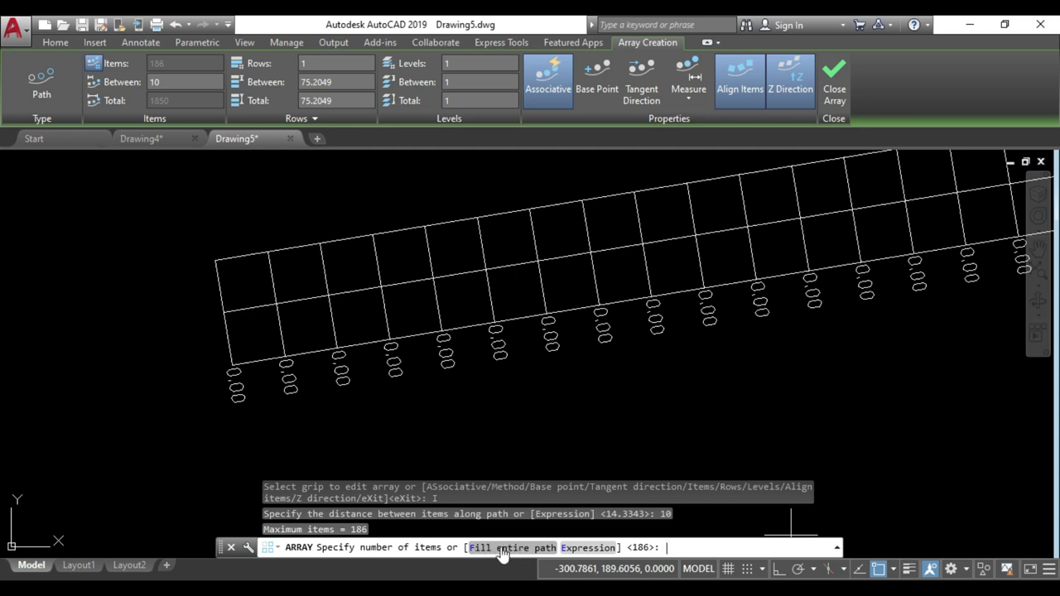
{"action": "left_click", "coordinate": [513, 547]}
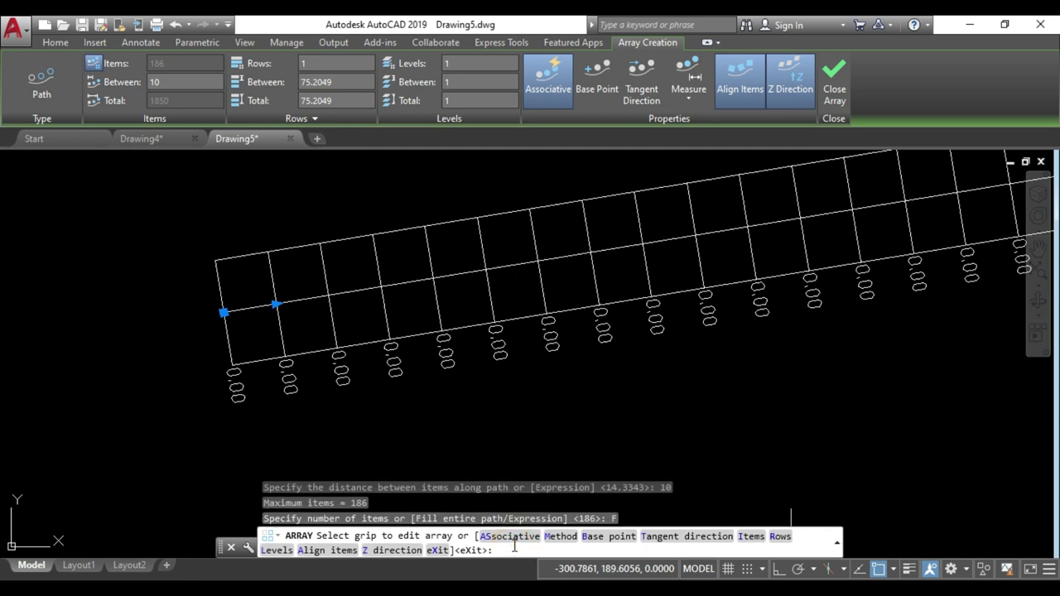
{"action": "left_click", "coordinate": [438, 550]}
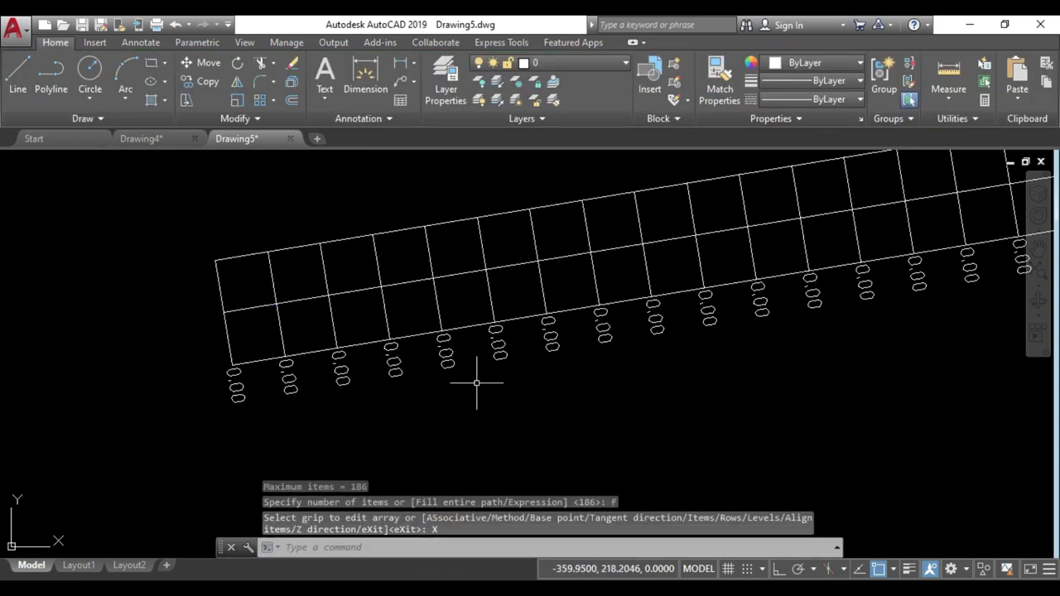
Add an aligned dimension reading 10 between the first two cross-section ticks
{"action": "key", "text": "Escape"}
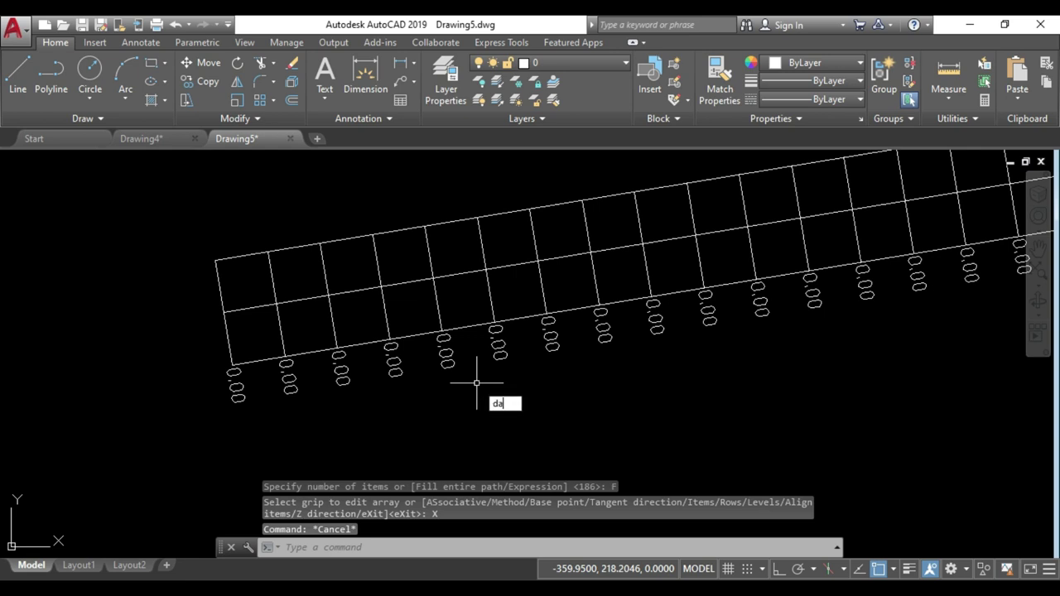
{"action": "key", "text": "Return"}
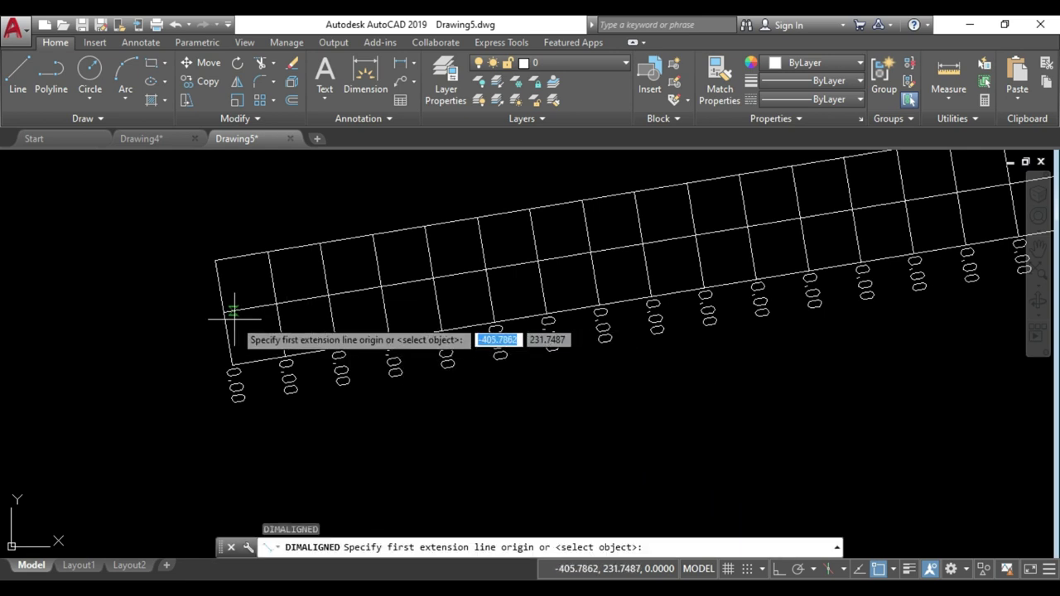
{"action": "left_click", "coordinate": [222, 311]}
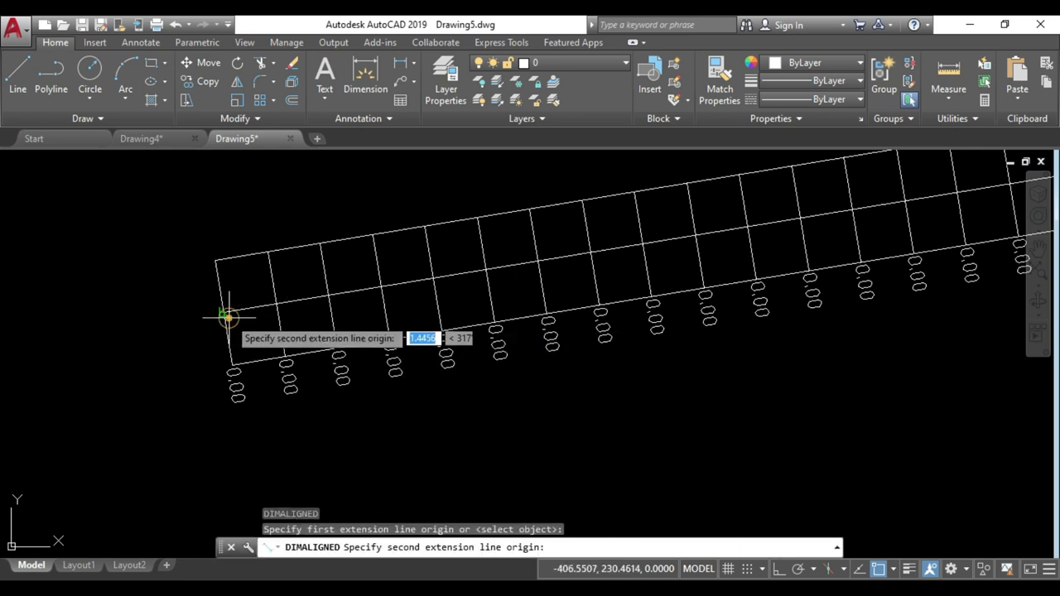
{"action": "left_click", "coordinate": [276, 305]}
{"action": "scroll", "coordinate": [273, 311], "scroll_direction": "up", "scroll_amount": 2}
{"action": "scroll", "coordinate": [269, 317], "scroll_direction": "down", "scroll_amount": 1}
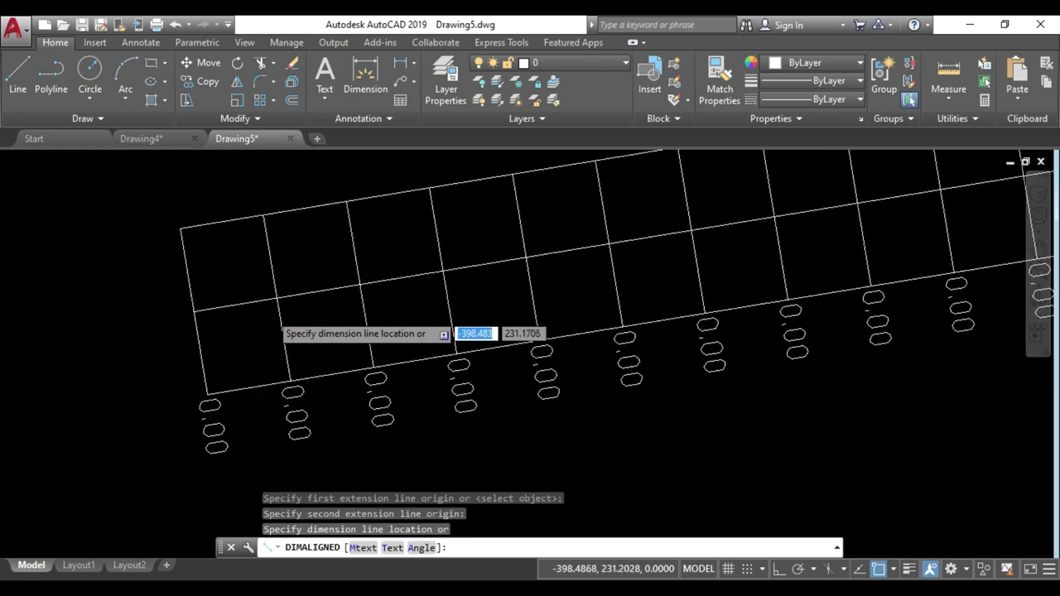
{"action": "left_click", "coordinate": [278, 336]}
{"action": "key", "text": "Escape"}
{"action": "key", "text": "Escape"}
Start the ERASE command to remove the checking dimension
{"action": "scroll", "coordinate": [335, 336], "scroll_direction": "down", "scroll_amount": 6}
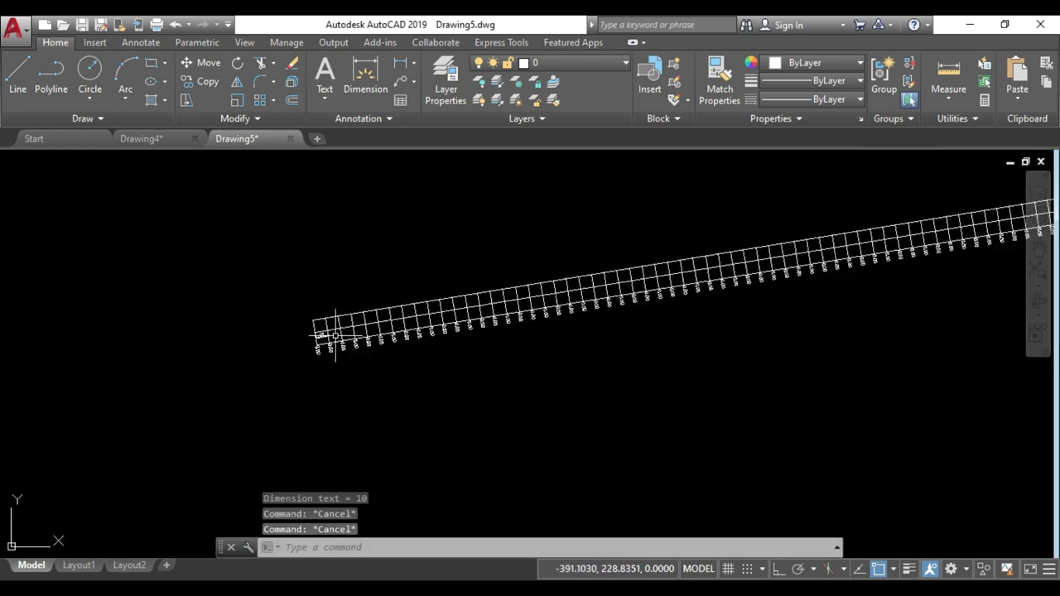
{"action": "scroll", "coordinate": [427, 315], "scroll_direction": "up", "scroll_amount": 4}
{"action": "scroll", "coordinate": [422, 316], "scroll_direction": "down", "scroll_amount": 2}
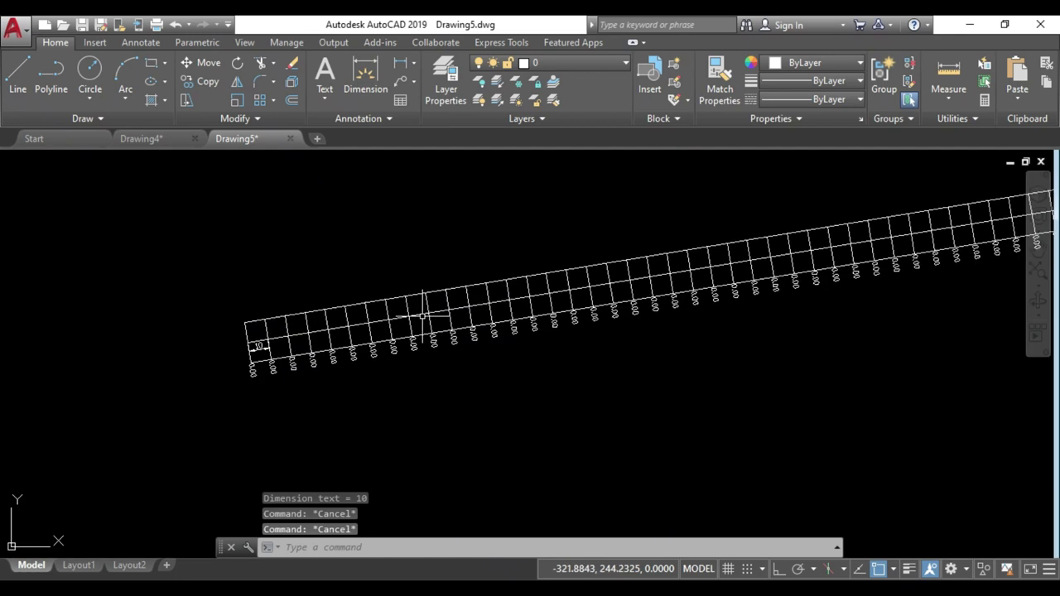
{"action": "type", "text": "e"}
{"action": "key", "text": "Return"}
{"action": "scroll", "coordinate": [255, 346], "scroll_direction": "up", "scroll_amount": 5}
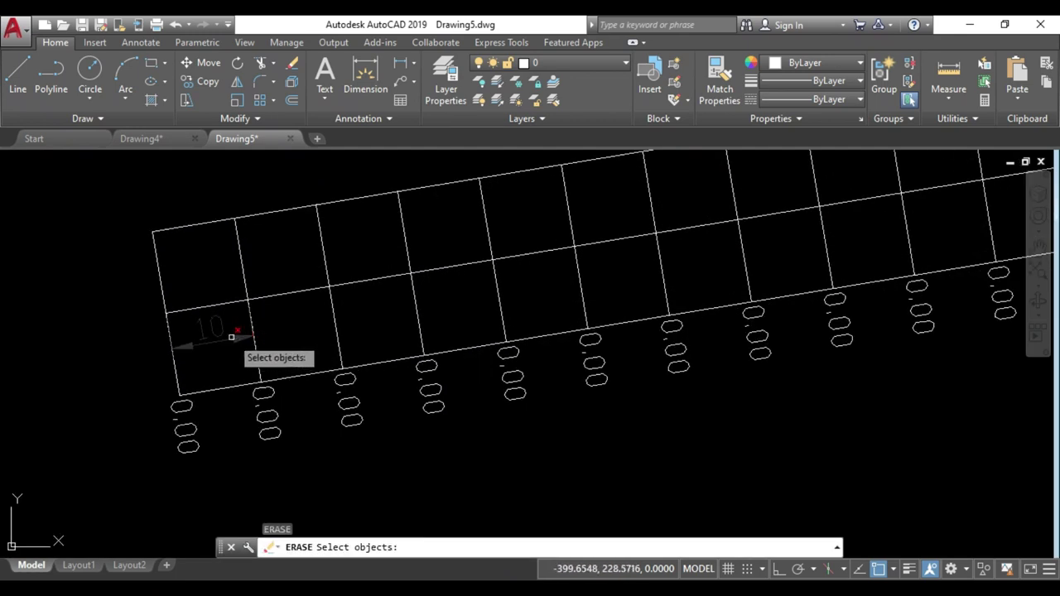
Erase the 10 checking dimension
{"action": "left_click", "coordinate": [226, 338]}
{"action": "key", "text": "Return"}
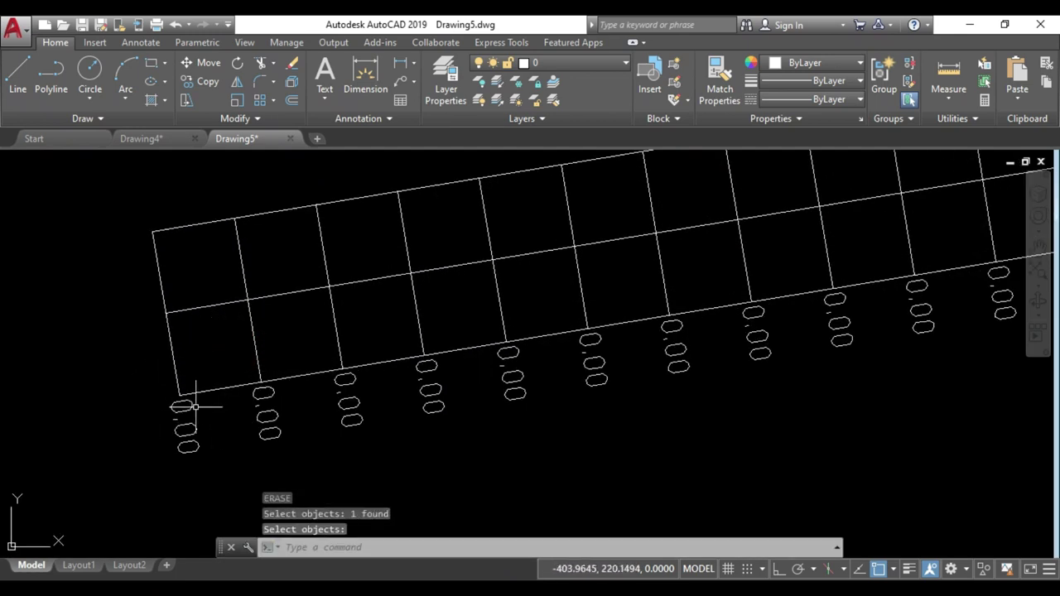
{"action": "scroll", "coordinate": [195, 273], "scroll_direction": "down", "scroll_amount": 5}
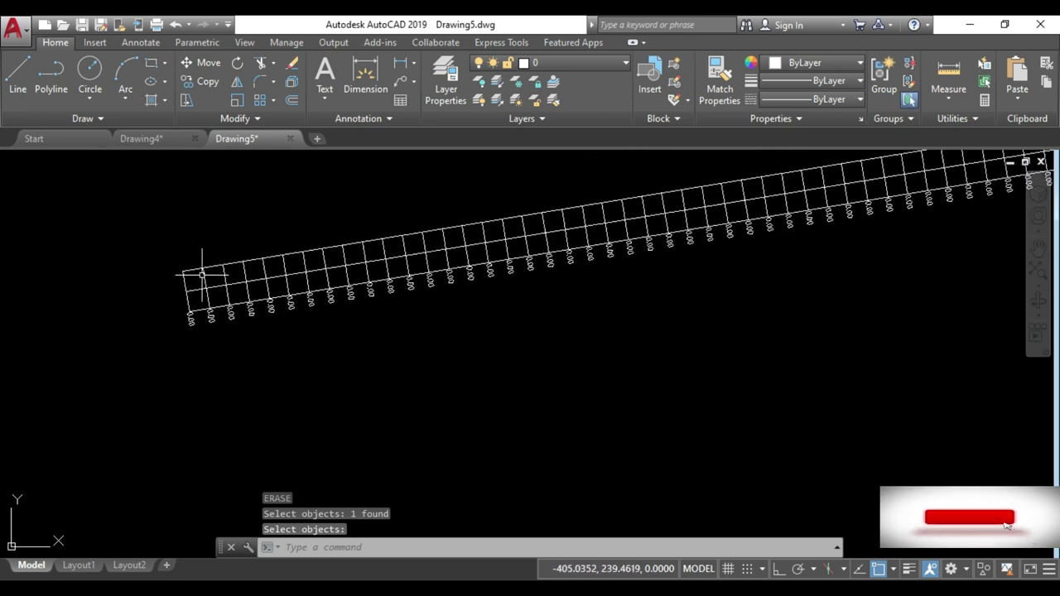
{"action": "scroll", "coordinate": [224, 290], "scroll_direction": "down", "scroll_amount": 1}
{"action": "scroll", "coordinate": [603, 307], "scroll_direction": "down", "scroll_amount": 3}
{"action": "scroll", "coordinate": [663, 240], "scroll_direction": "up", "scroll_amount": 2}
{"action": "scroll", "coordinate": [655, 254], "scroll_direction": "up", "scroll_amount": 4}
{"action": "scroll", "coordinate": [655, 255], "scroll_direction": "down", "scroll_amount": 2}
Window-select the tick array at the road's far end
{"action": "scroll", "coordinate": [656, 255], "scroll_direction": "down", "scroll_amount": 3}
{"action": "scroll", "coordinate": [787, 343], "scroll_direction": "down", "scroll_amount": 3}
{"action": "scroll", "coordinate": [788, 343], "scroll_direction": "up", "scroll_amount": 6}
{"action": "scroll", "coordinate": [738, 419], "scroll_direction": "up", "scroll_amount": 3}
{"action": "scroll", "coordinate": [745, 389], "scroll_direction": "up", "scroll_amount": 5}
{"action": "left_click", "coordinate": [671, 356]}
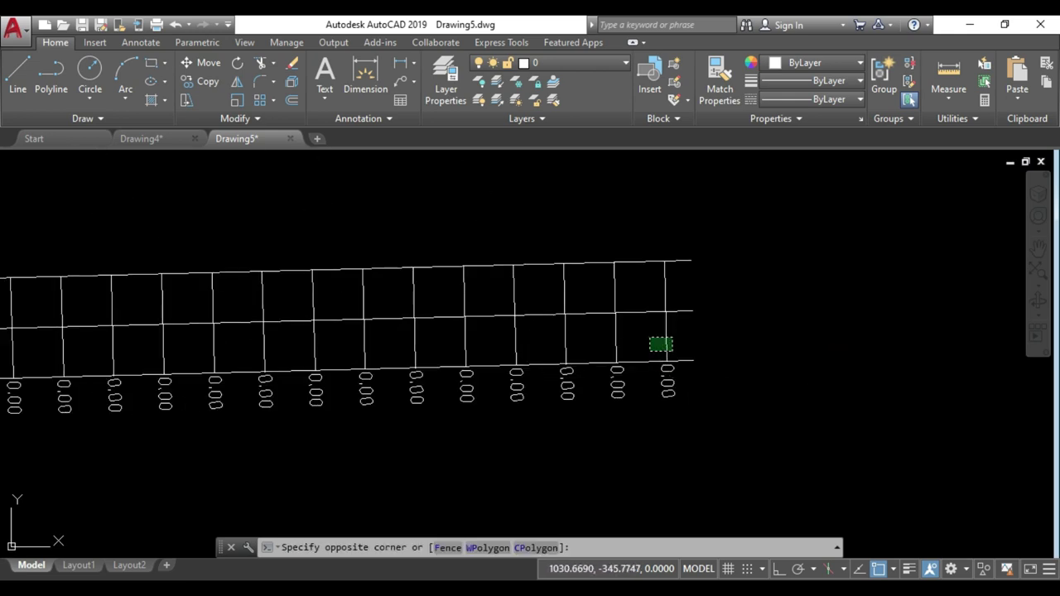
{"action": "left_click", "coordinate": [653, 338]}
Explode the tick array and use the last tick and centreline as trim cutting edges
{"action": "type", "text": "x"}
{"action": "key", "text": "Return"}
{"action": "key", "text": "Escape"}
{"action": "key", "text": "Escape"}
{"action": "type", "text": "tr"}
{"action": "key", "text": "Return"}
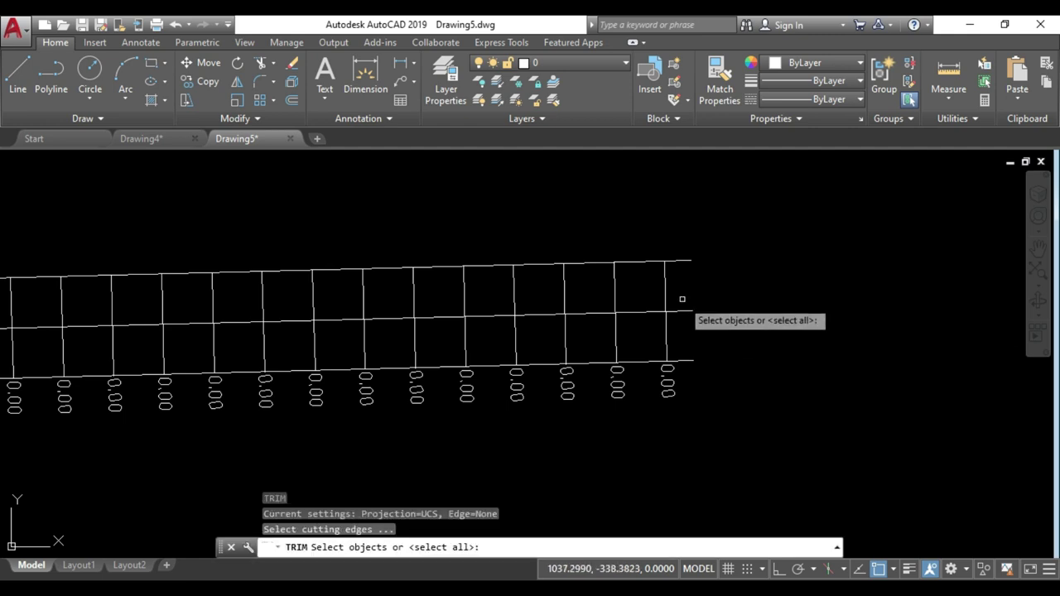
{"action": "scroll", "coordinate": [681, 300], "scroll_direction": "up", "scroll_amount": 4}
{"action": "left_click", "coordinate": [675, 310]}
{"action": "left_click", "coordinate": [602, 359]}
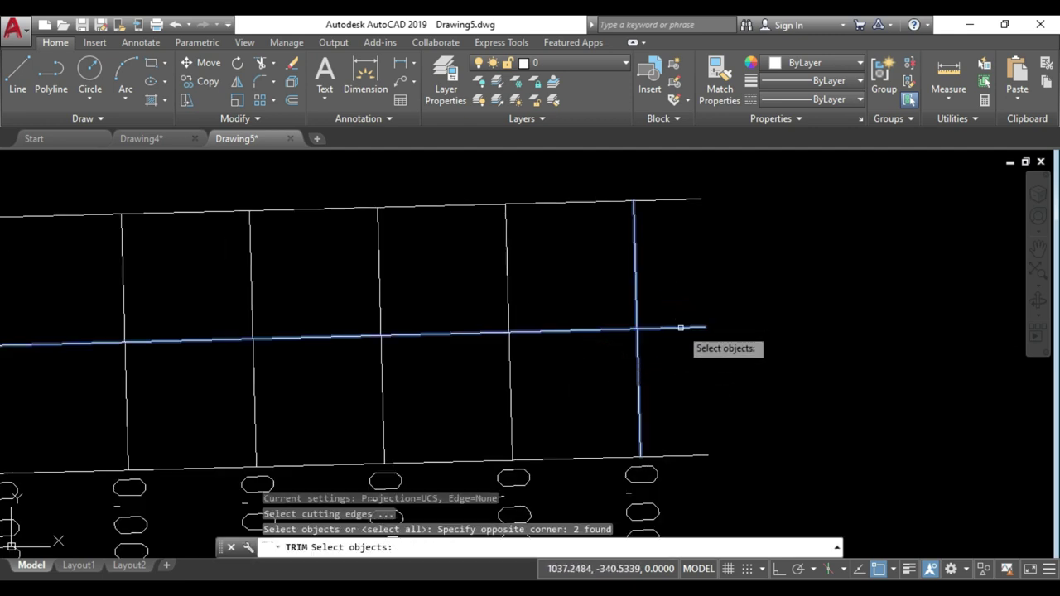
{"action": "left_click", "coordinate": [679, 325]}
{"action": "key", "text": "Return"}
Trim the road edge overhangs beyond the last cross-section tick
{"action": "left_click", "coordinate": [674, 328]}
{"action": "left_click", "coordinate": [668, 331]}
{"action": "left_click", "coordinate": [674, 208]}
{"action": "left_click", "coordinate": [670, 173]}
{"action": "scroll", "coordinate": [677, 217], "scroll_direction": "down", "scroll_amount": 2}
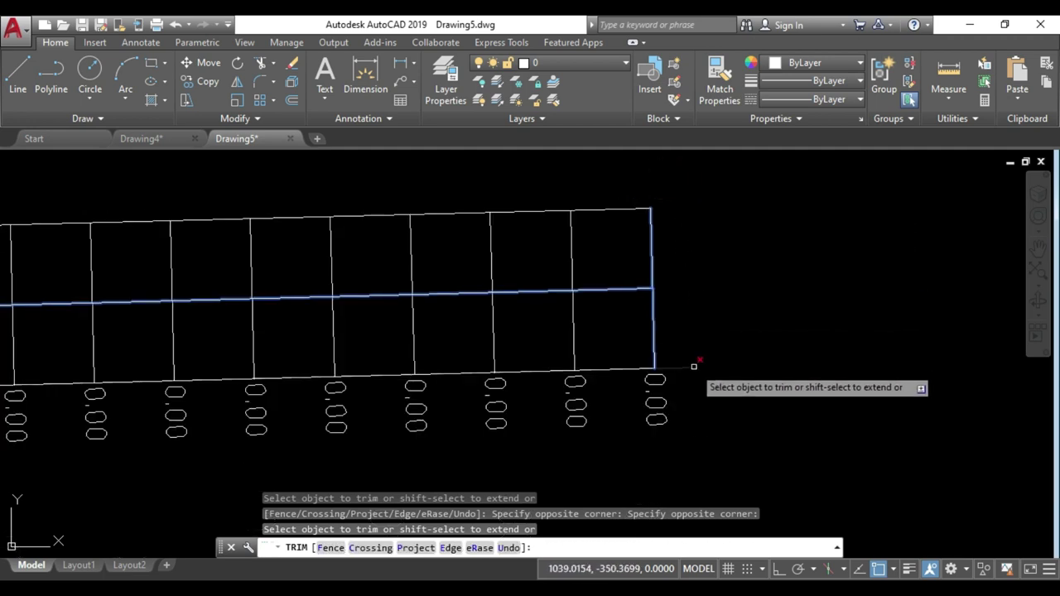
{"action": "key", "text": "Escape"}
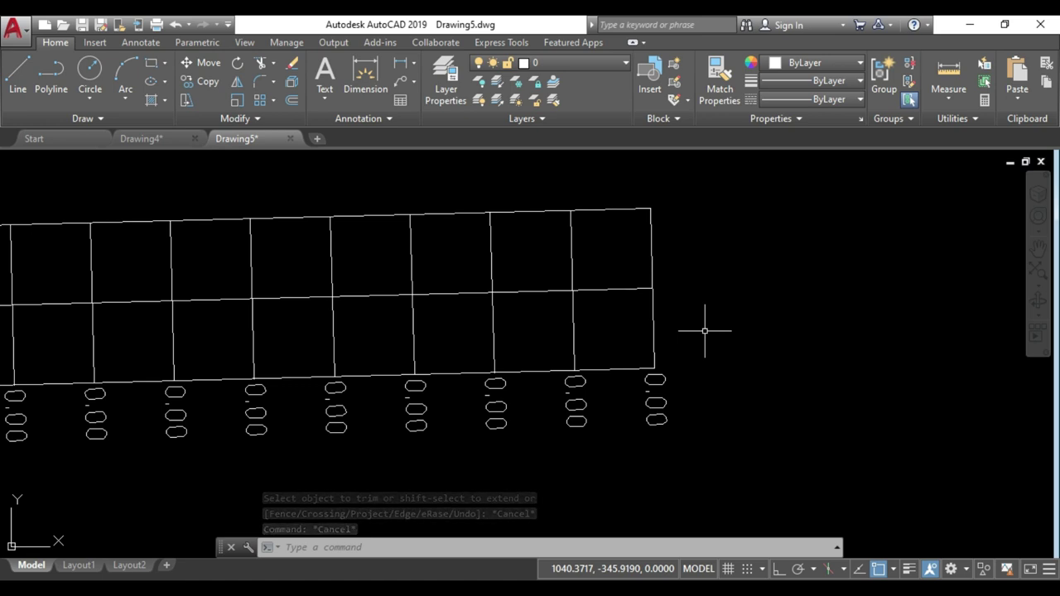
{"action": "scroll", "coordinate": [705, 331], "scroll_direction": "down", "scroll_amount": 3}
{"action": "scroll", "coordinate": [708, 336], "scroll_direction": "down", "scroll_amount": 3}
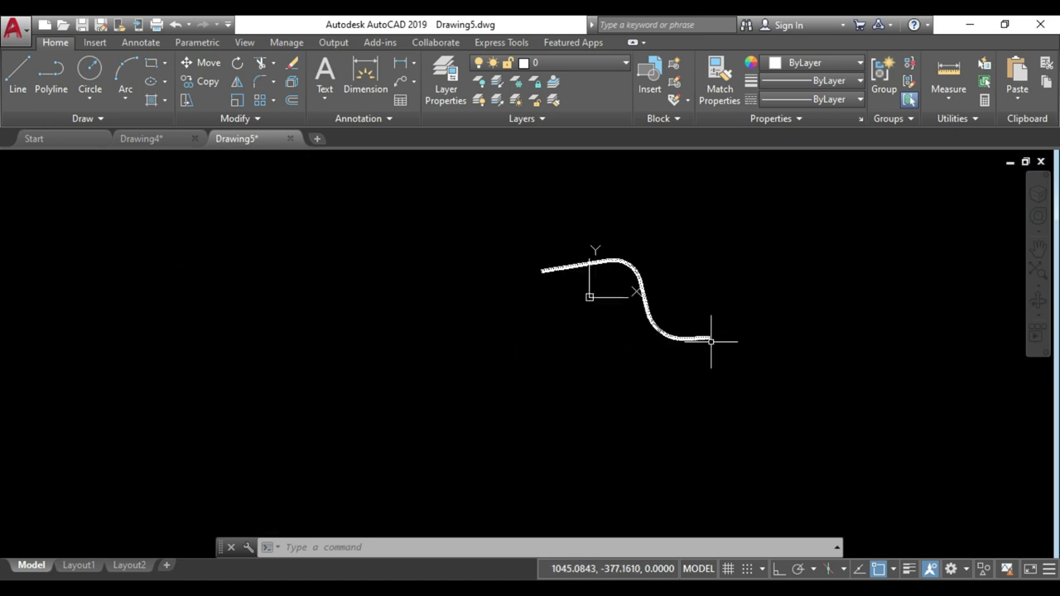
Select some 0.00 labels at the strip's start, then cancel the selection
{"action": "scroll", "coordinate": [521, 281], "scroll_direction": "up", "scroll_amount": 4}
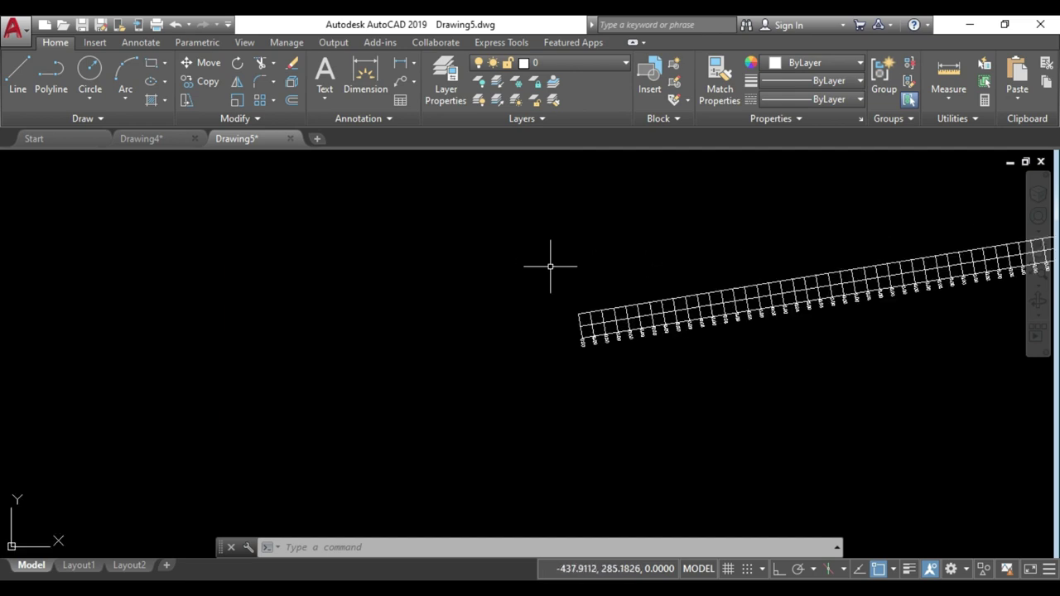
{"action": "left_click", "coordinate": [579, 349]}
{"action": "left_click", "coordinate": [579, 351]}
{"action": "scroll", "coordinate": [593, 365], "scroll_direction": "up", "scroll_amount": 5}
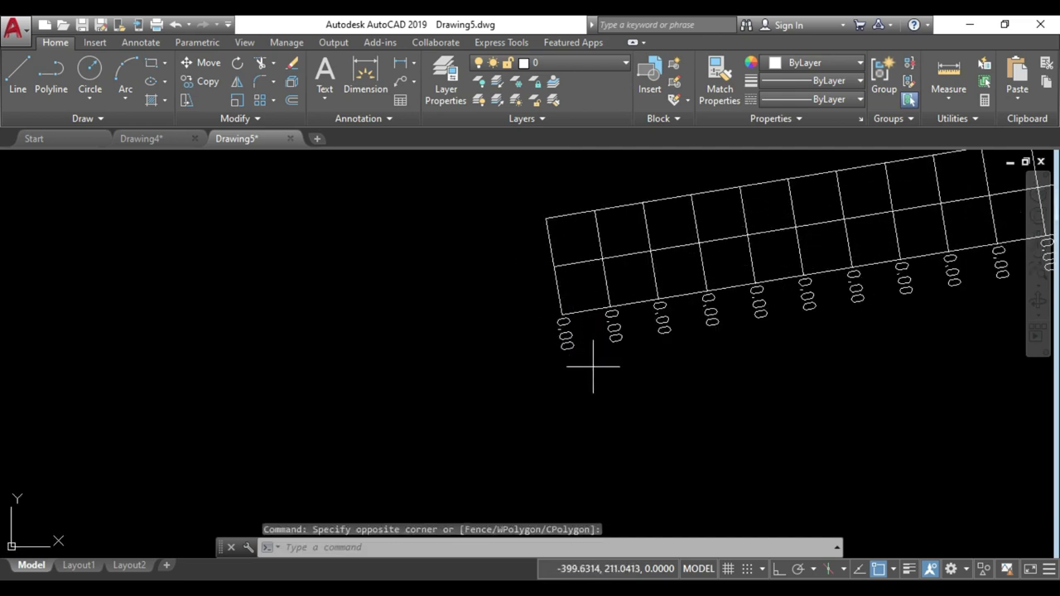
{"action": "left_click_drag", "start_coordinate": [593, 366], "coordinate": [552, 332]}
{"action": "mouse_move", "coordinate": [634, 360]}
{"action": "left_mouse_down"}
{"action": "mouse_move", "coordinate": [615, 339]}
{"action": "mouse_move", "coordinate": [646, 348]}
{"action": "left_mouse_up"}
{"action": "scroll", "coordinate": [501, 338], "scroll_direction": "down", "scroll_amount": 3}
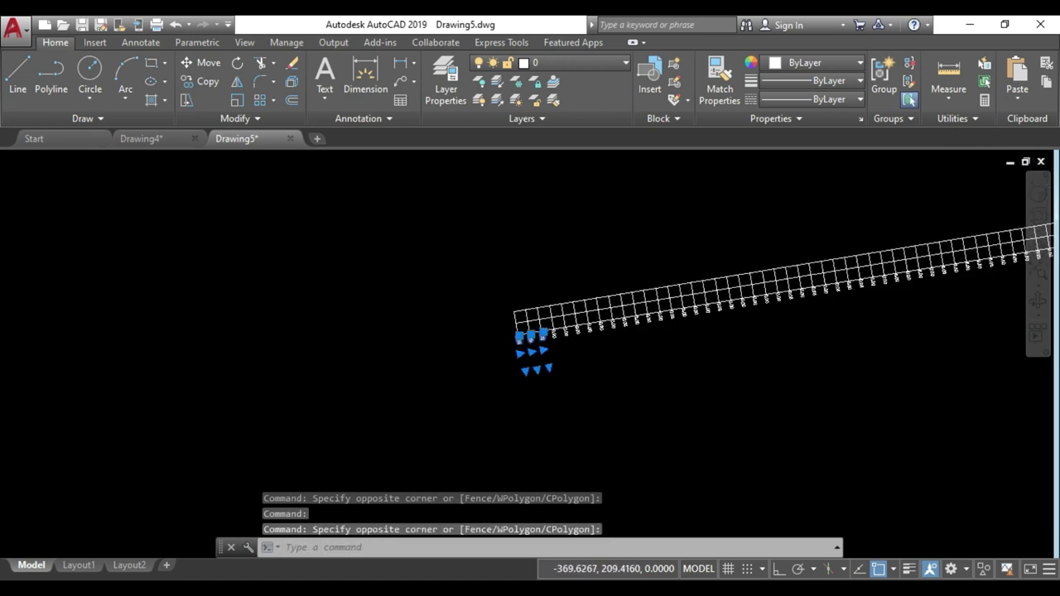
{"action": "scroll", "coordinate": [540, 326], "scroll_direction": "up", "scroll_amount": 3}
{"action": "left_click", "coordinate": [516, 228]}
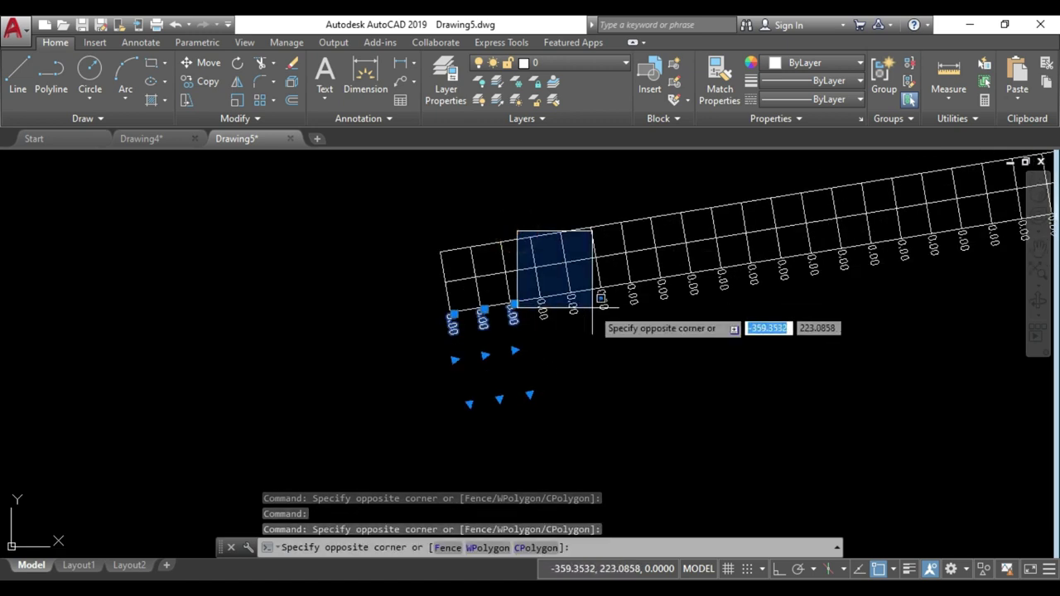
{"action": "scroll", "coordinate": [591, 307], "scroll_direction": "down", "scroll_amount": 3}
{"action": "scroll", "coordinate": [592, 308], "scroll_direction": "down", "scroll_amount": 2}
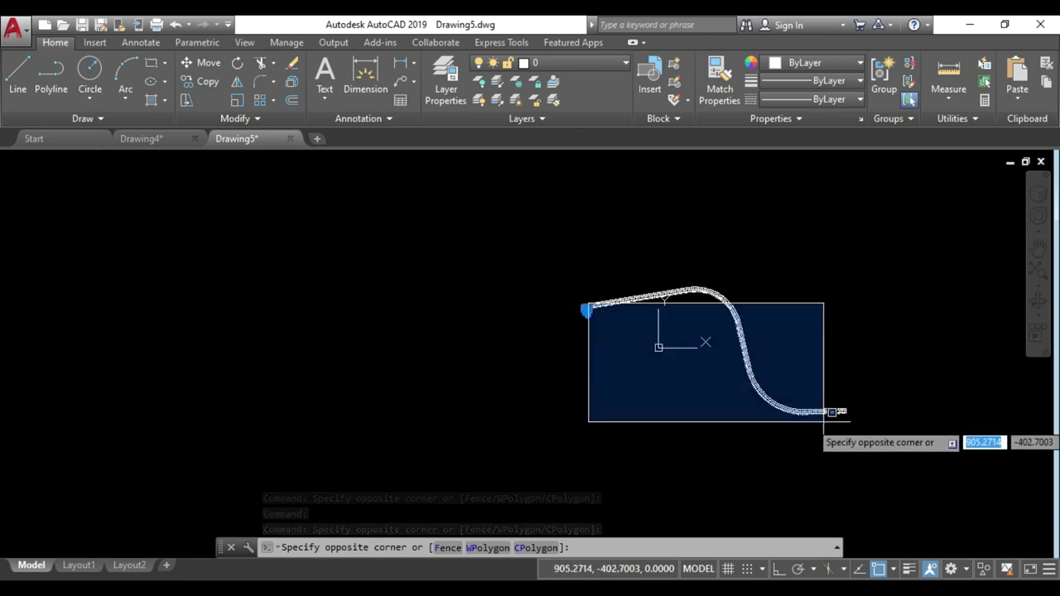
{"action": "key", "text": "Escape"}
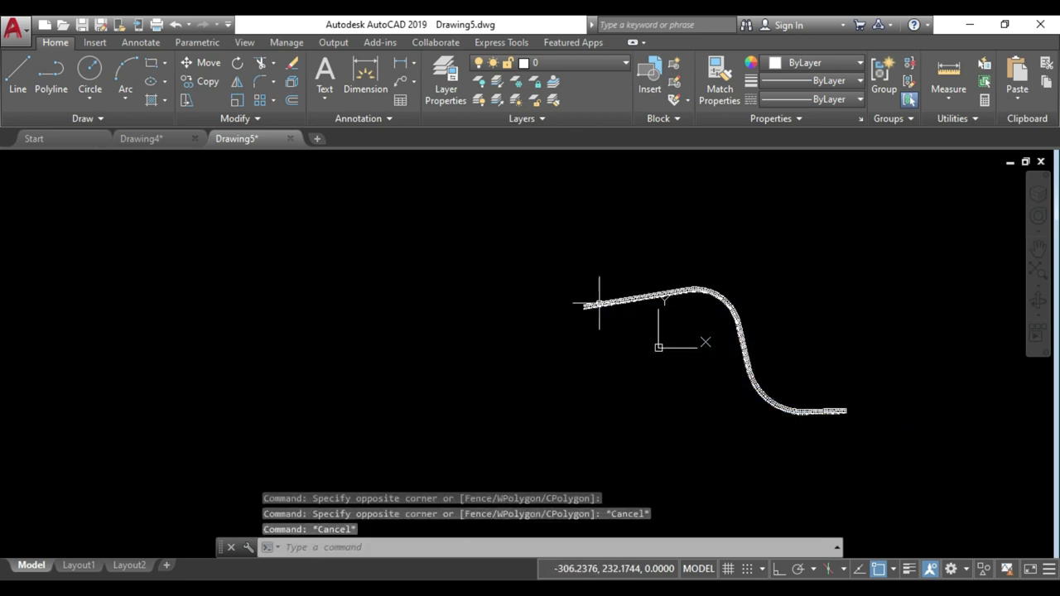
Window-select the whole road alignment with all its 0.00 labels
{"action": "type", "text": "tr"}
{"action": "key", "text": "Return"}
{"action": "key", "text": "Escape"}
{"action": "left_click", "coordinate": [555, 273]}
{"action": "left_click", "coordinate": [866, 444]}
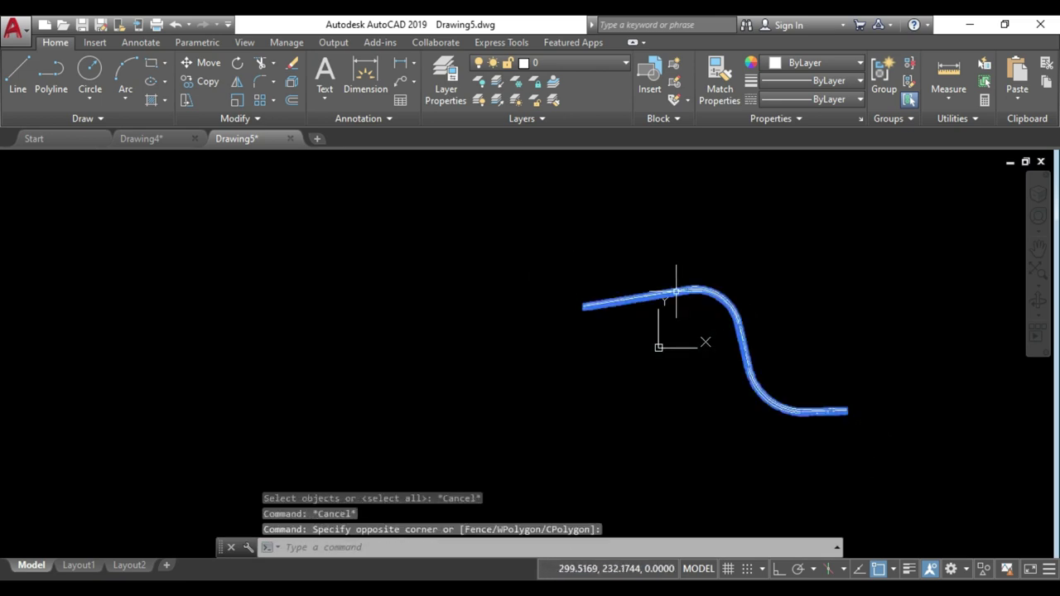
Auto Number the 186 labels in select order, starting at 0 with increment 10, overwriting existing text
{"action": "left_click", "coordinate": [501, 42]}
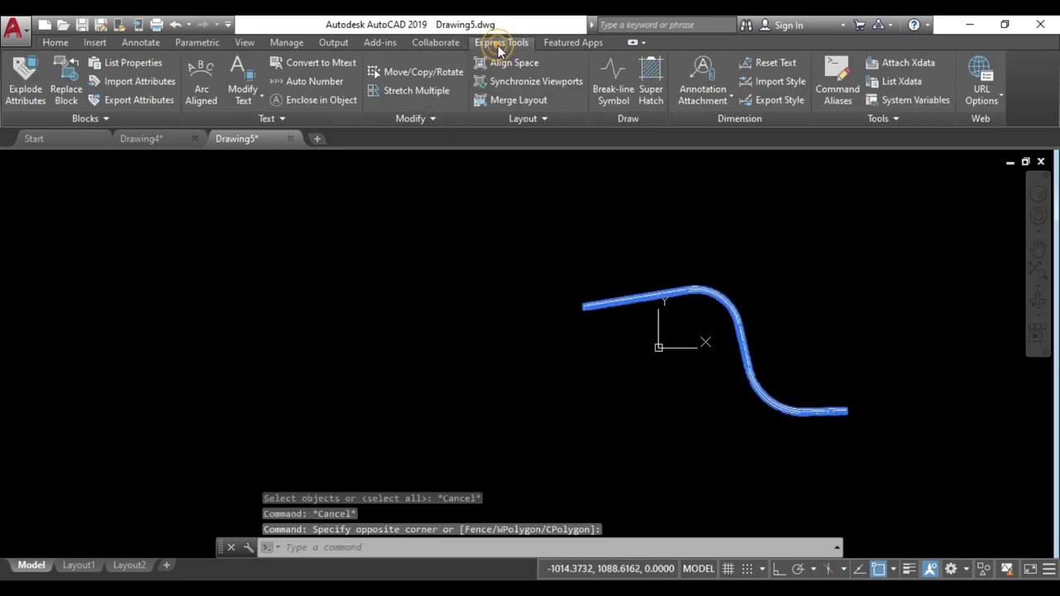
{"action": "left_click", "coordinate": [319, 82]}
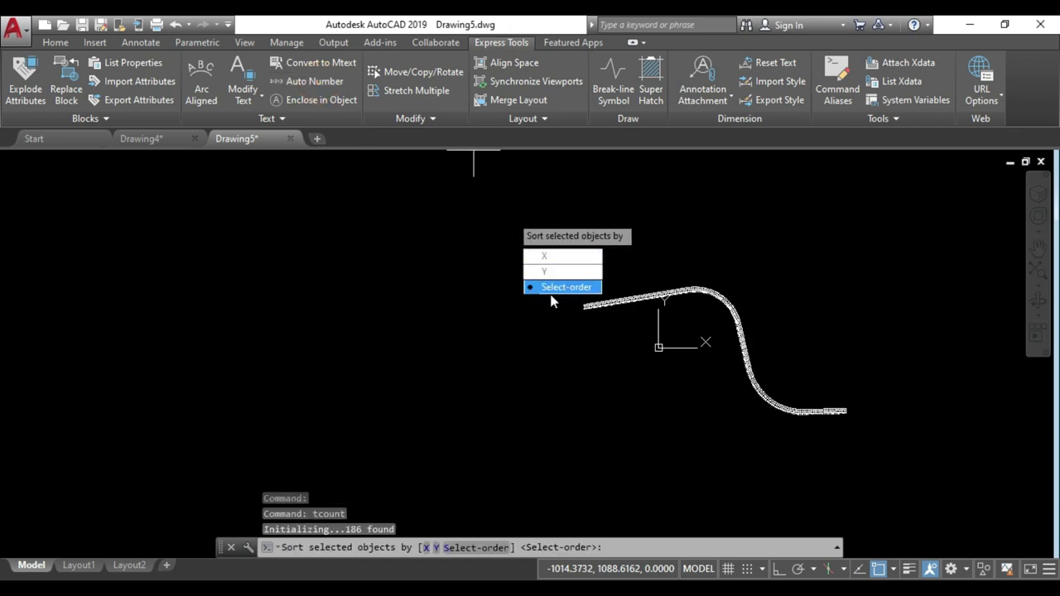
{"action": "left_click", "coordinate": [550, 293]}
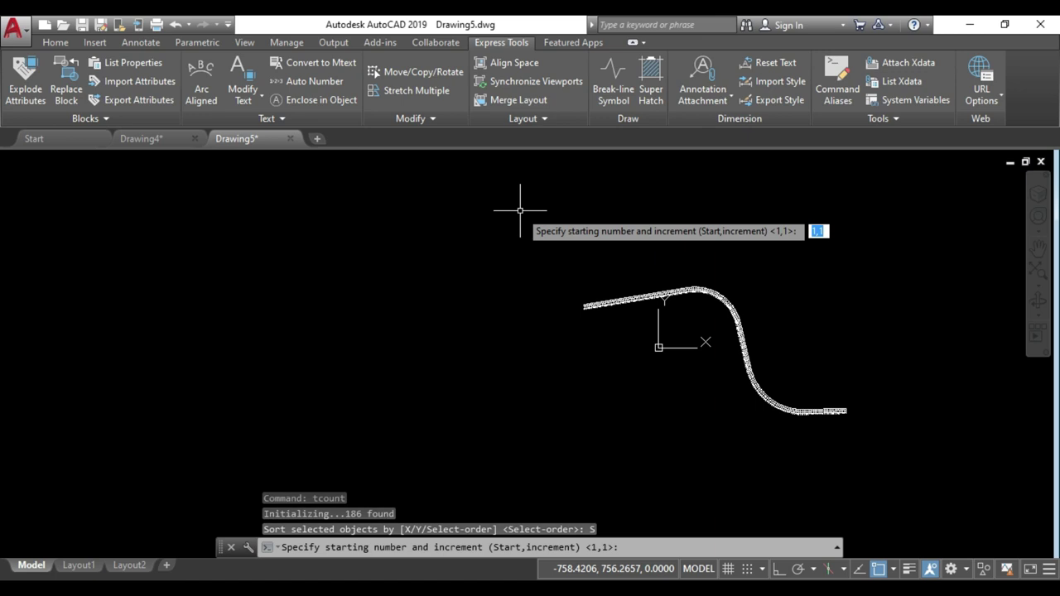
{"action": "type", "text": "0"}
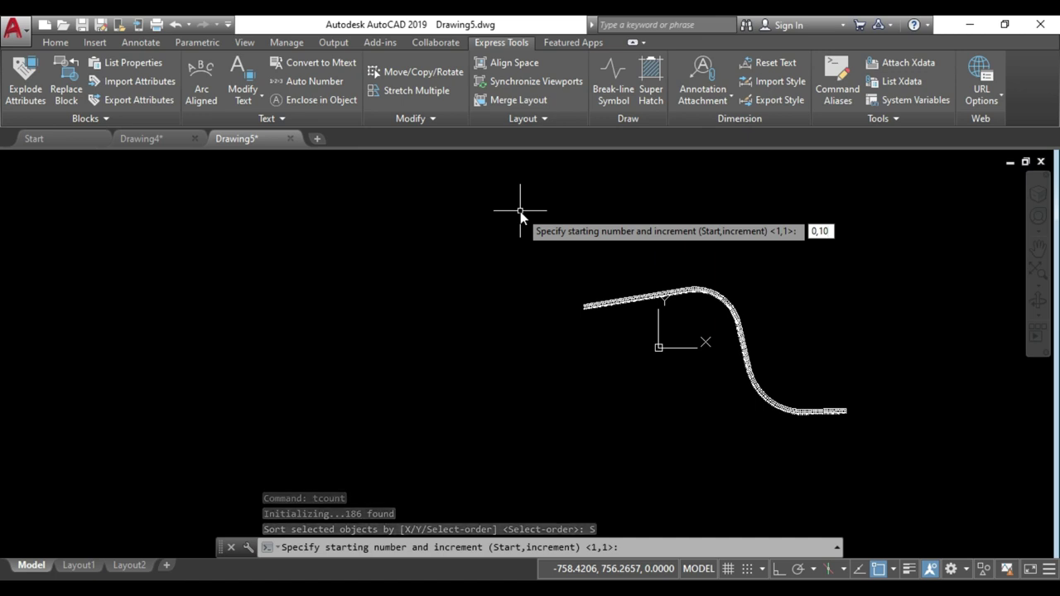
{"action": "key", "text": "Return"}
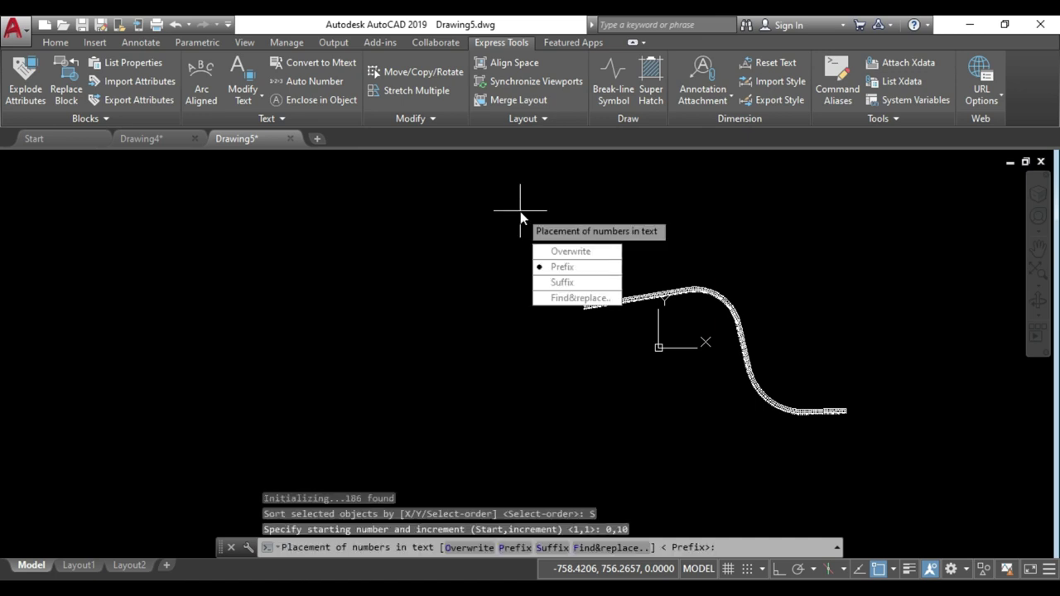
{"action": "key", "text": "Up"}
{"action": "key", "text": "Return"}
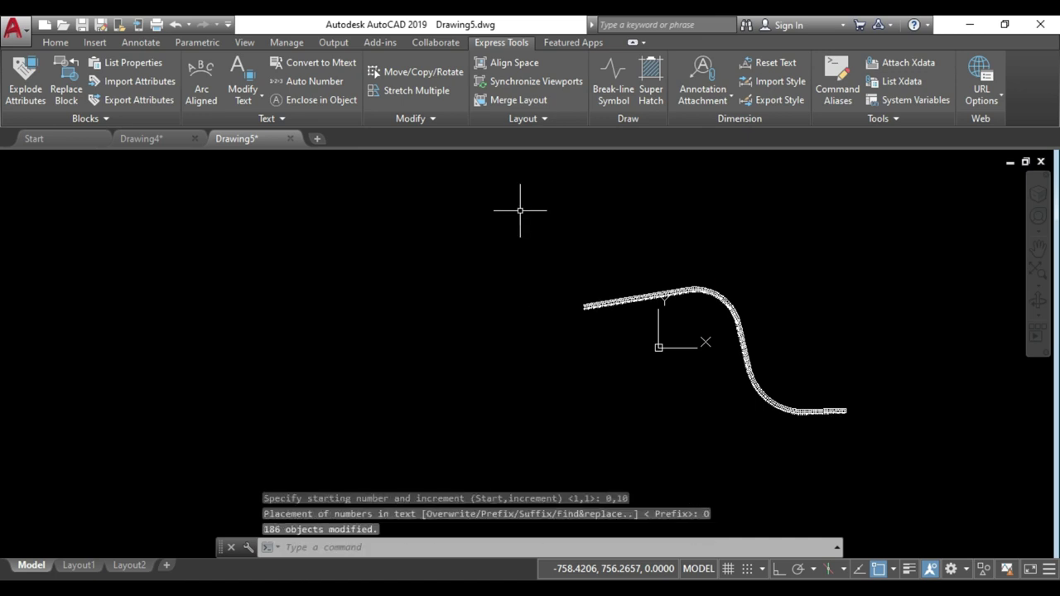
Zoom in and out along the road to check the new chainage numbers, undoing the last zoom
{"action": "scroll", "coordinate": [576, 294], "scroll_direction": "up", "scroll_amount": 2}
{"action": "scroll", "coordinate": [609, 414], "scroll_direction": "up", "scroll_amount": 2}
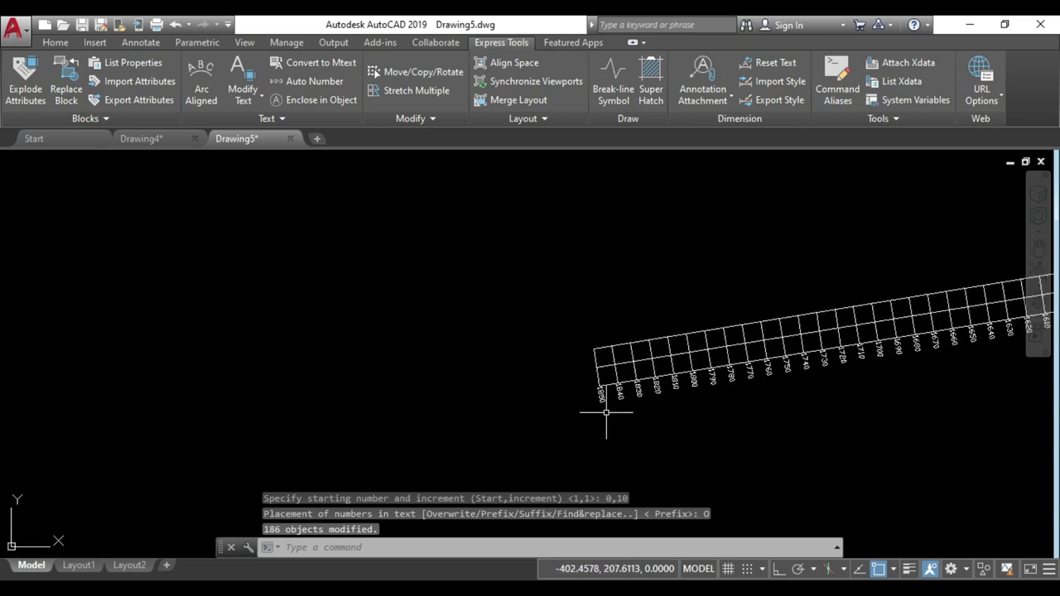
{"action": "scroll", "coordinate": [607, 408], "scroll_direction": "up", "scroll_amount": 2}
{"action": "scroll", "coordinate": [381, 259], "scroll_direction": "down", "scroll_amount": 5}
{"action": "scroll", "coordinate": [381, 259], "scroll_direction": "down", "scroll_amount": 2}
{"action": "scroll", "coordinate": [644, 372], "scroll_direction": "up", "scroll_amount": 2}
{"action": "scroll", "coordinate": [588, 317], "scroll_direction": "up", "scroll_amount": 4}
{"action": "scroll", "coordinate": [587, 317], "scroll_direction": "up", "scroll_amount": 5}
{"action": "scroll", "coordinate": [587, 282], "scroll_direction": "down", "scroll_amount": 3}
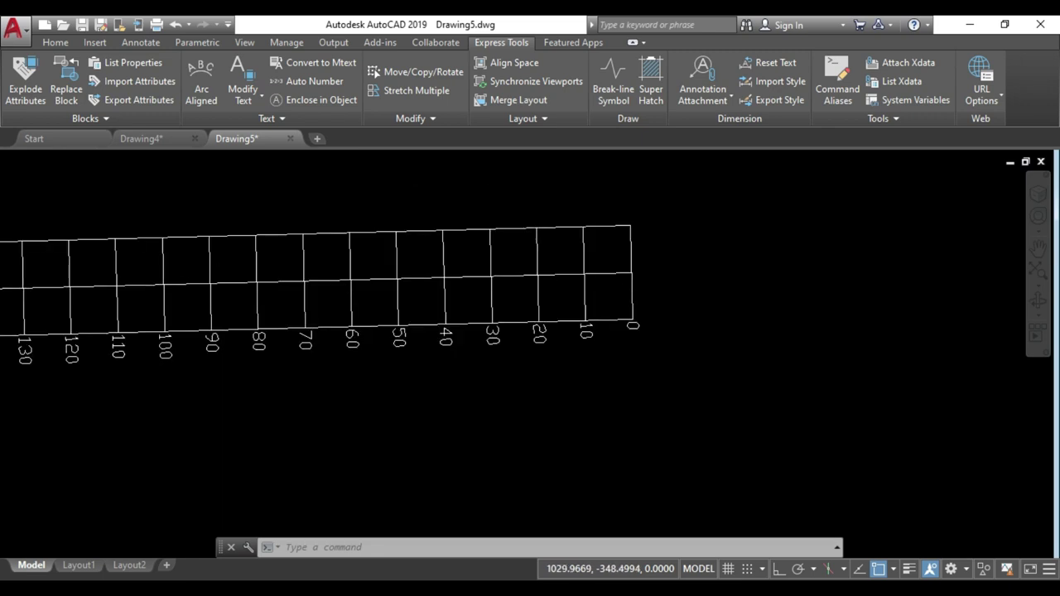
{"action": "scroll", "coordinate": [636, 328], "scroll_direction": "down", "scroll_amount": 3}
{"action": "key", "text": "ctrl+z"}
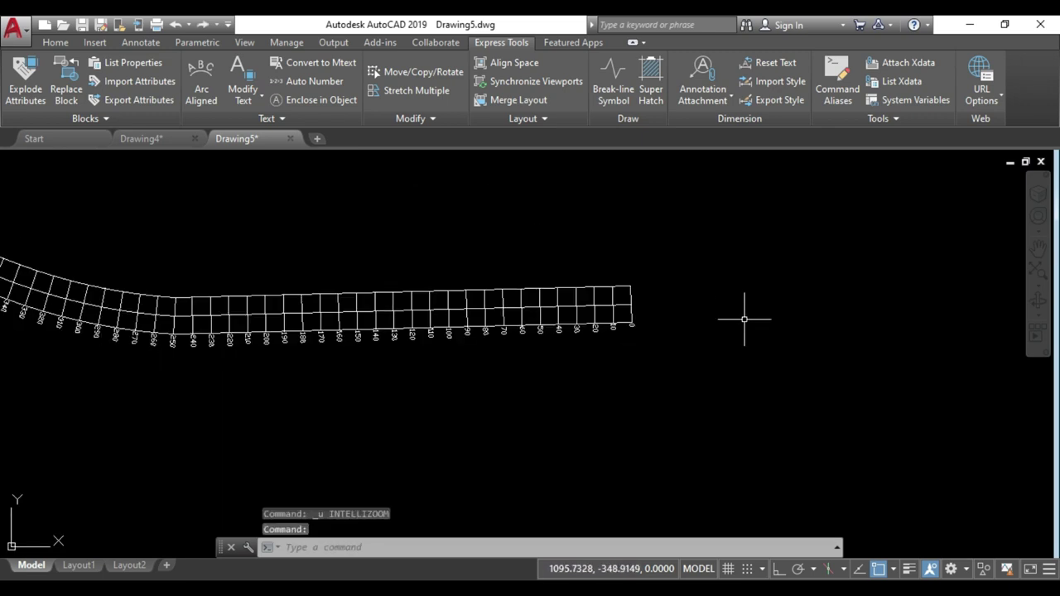
Return to the whole-curve view and window-select the entire alignment with its labels
{"action": "key", "text": "ctrl+z"}
{"action": "left_click", "coordinate": [358, 219]}
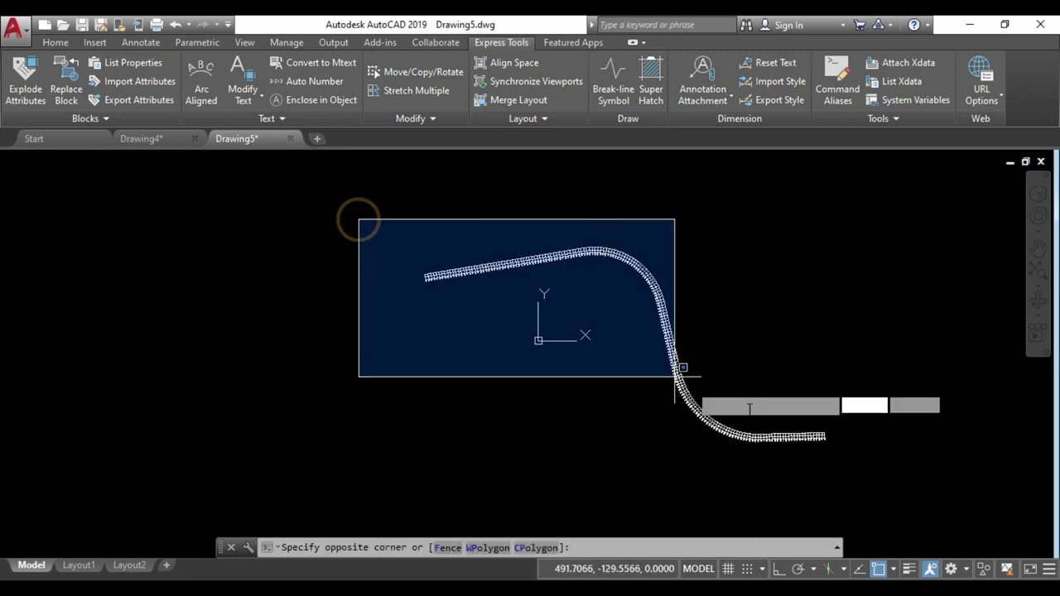
{"action": "left_click", "coordinate": [837, 464]}
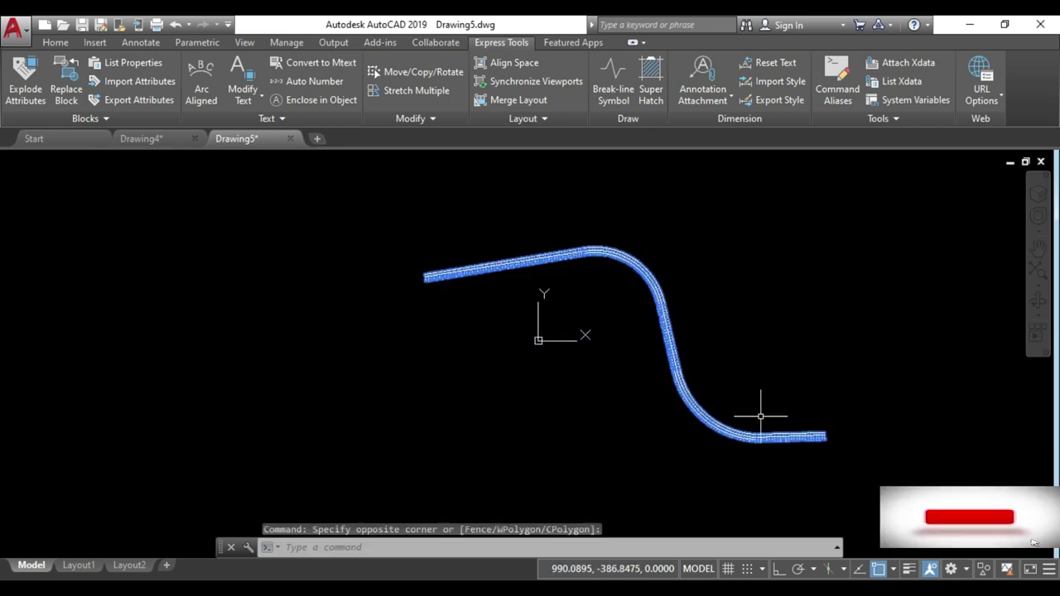
Auto Number the labels sorted by X, starting at 0 with increment 10, overwriting the old numbers
{"action": "left_click", "coordinate": [302, 82]}
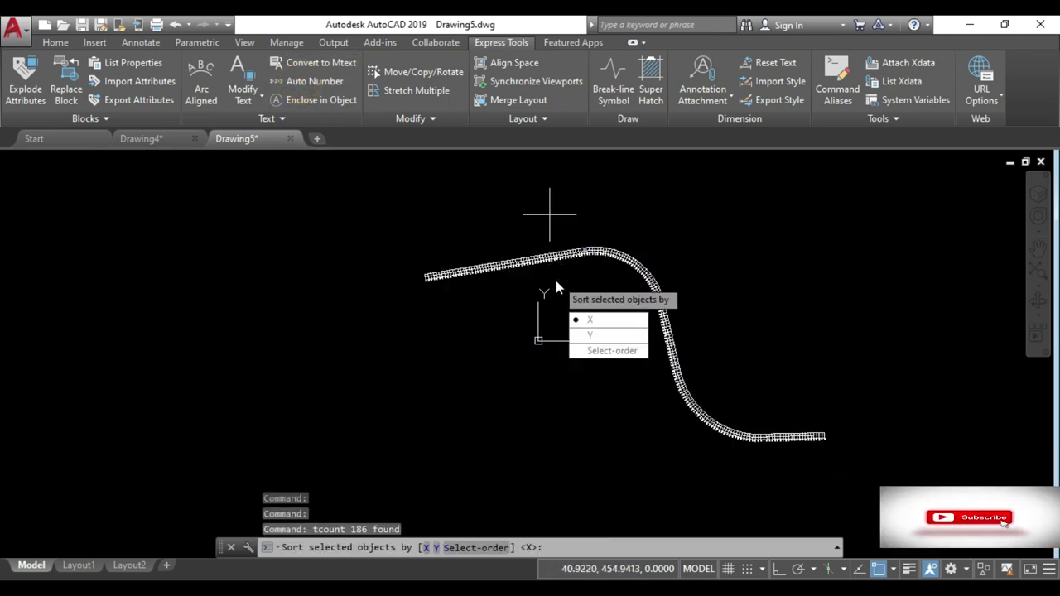
{"action": "left_click", "coordinate": [589, 321]}
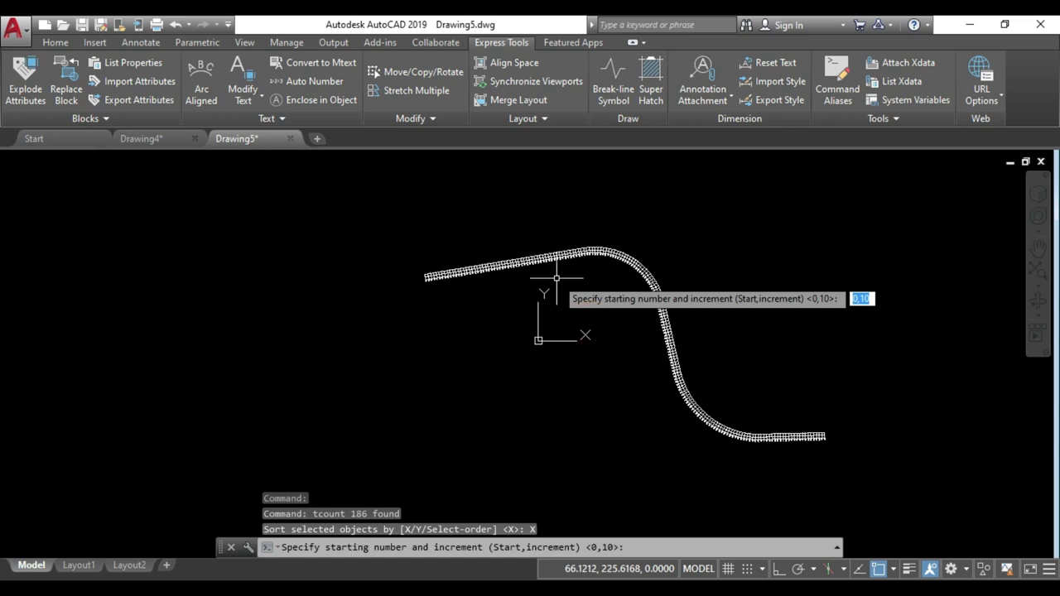
{"action": "key", "text": "Return"}
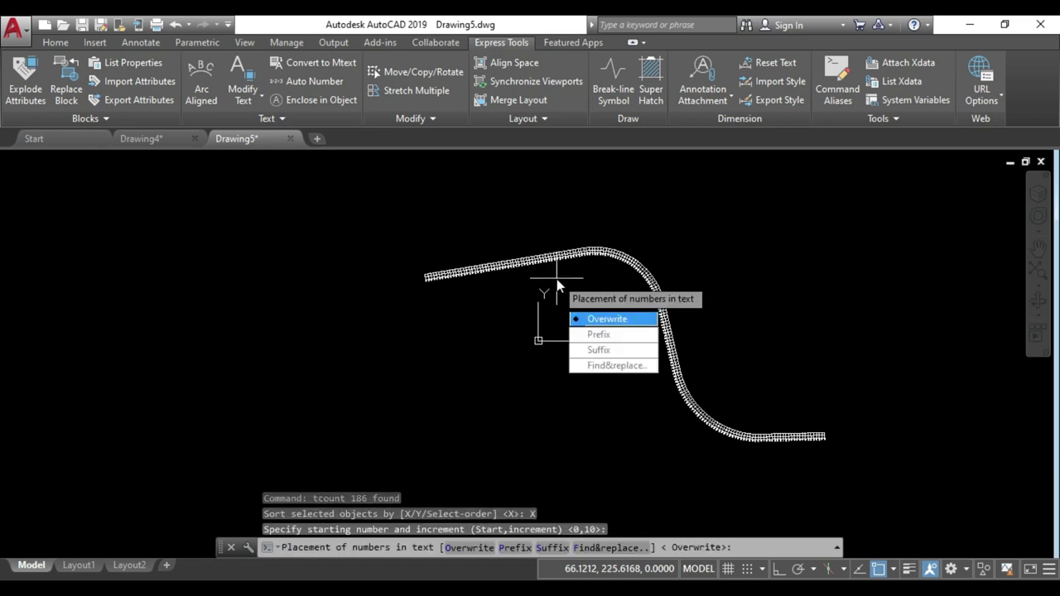
{"action": "key", "text": "Return"}
{"action": "scroll", "coordinate": [444, 286], "scroll_direction": "up", "scroll_amount": 5}
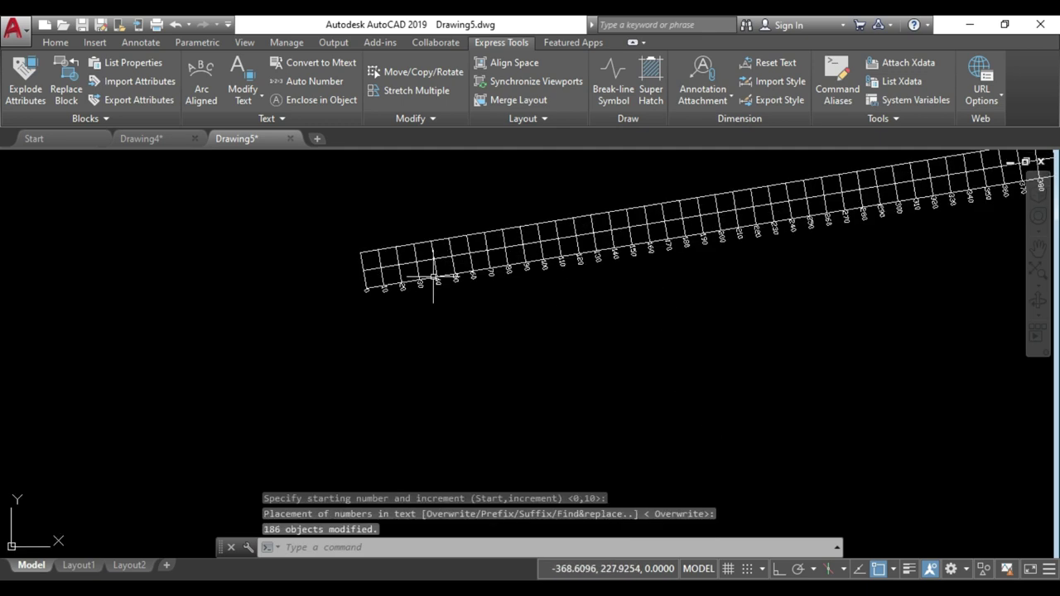
{"action": "scroll", "coordinate": [365, 278], "scroll_direction": "up", "scroll_amount": 3}
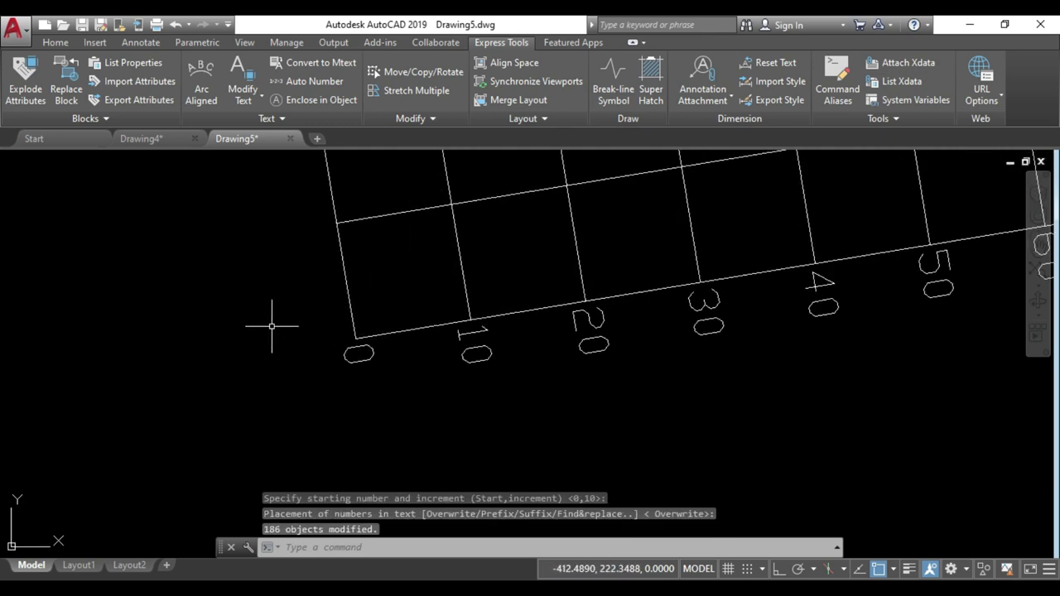
{"action": "scroll", "coordinate": [272, 327], "scroll_direction": "down", "scroll_amount": 2}
{"action": "scroll", "coordinate": [277, 323], "scroll_direction": "down", "scroll_amount": 3}
{"action": "scroll", "coordinate": [279, 316], "scroll_direction": "down", "scroll_amount": 3}
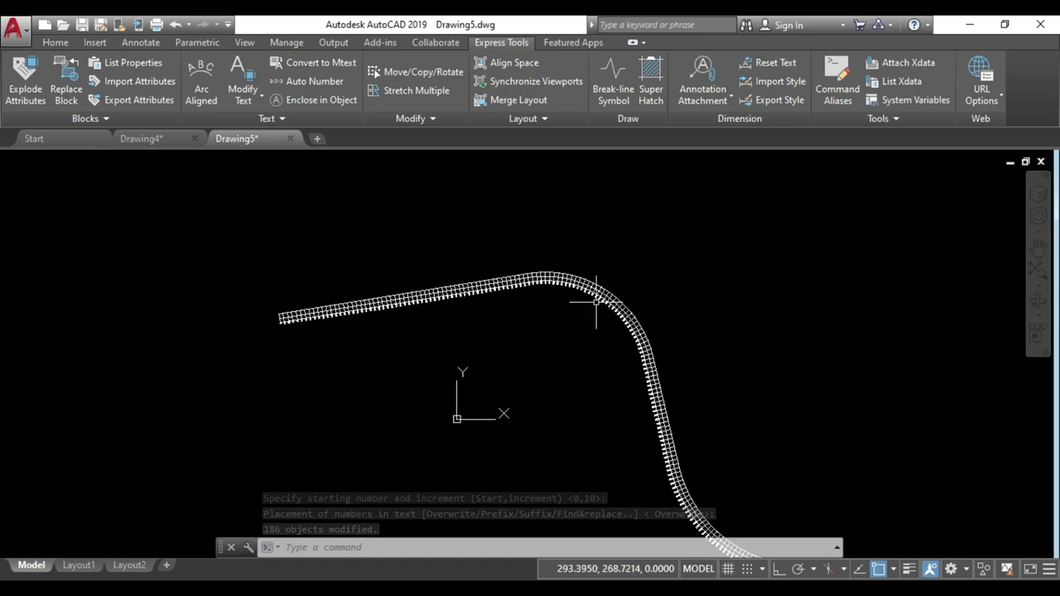
{"action": "scroll", "coordinate": [595, 301], "scroll_direction": "up", "scroll_amount": 4}
{"action": "scroll", "coordinate": [568, 279], "scroll_direction": "down", "scroll_amount": 3}
{"action": "scroll", "coordinate": [570, 287], "scroll_direction": "down", "scroll_amount": 6}
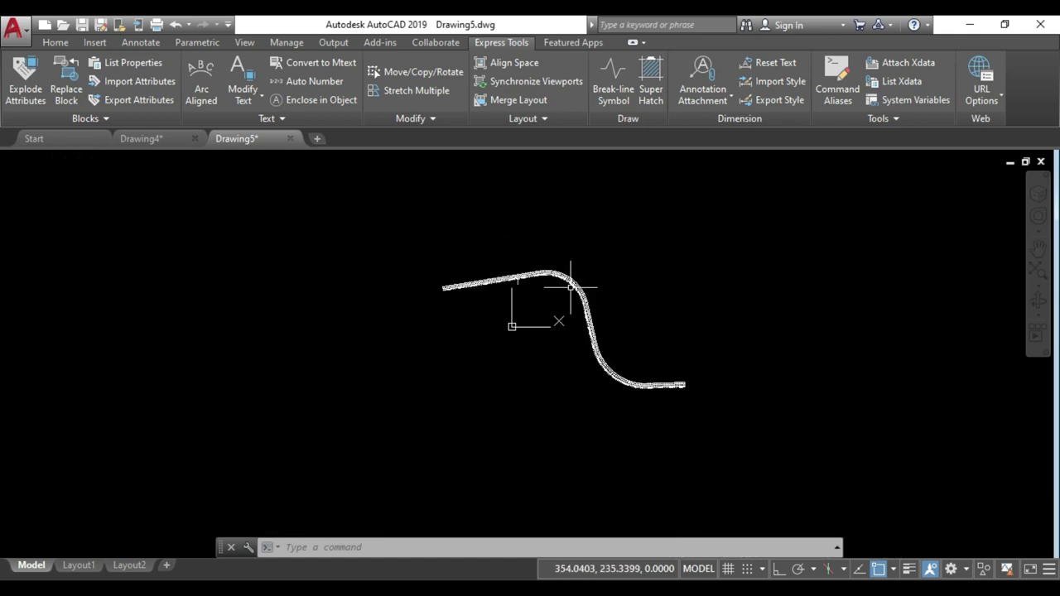
{"action": "scroll", "coordinate": [619, 388], "scroll_direction": "up", "scroll_amount": 4}
{"action": "scroll", "coordinate": [620, 378], "scroll_direction": "down", "scroll_amount": 2}
{"action": "scroll", "coordinate": [572, 343], "scroll_direction": "down", "scroll_amount": 1}
{"action": "scroll", "coordinate": [572, 343], "scroll_direction": "up", "scroll_amount": 3}
{"action": "scroll", "coordinate": [633, 337], "scroll_direction": "up", "scroll_amount": 2}
{"action": "left_click", "coordinate": [883, 369]}
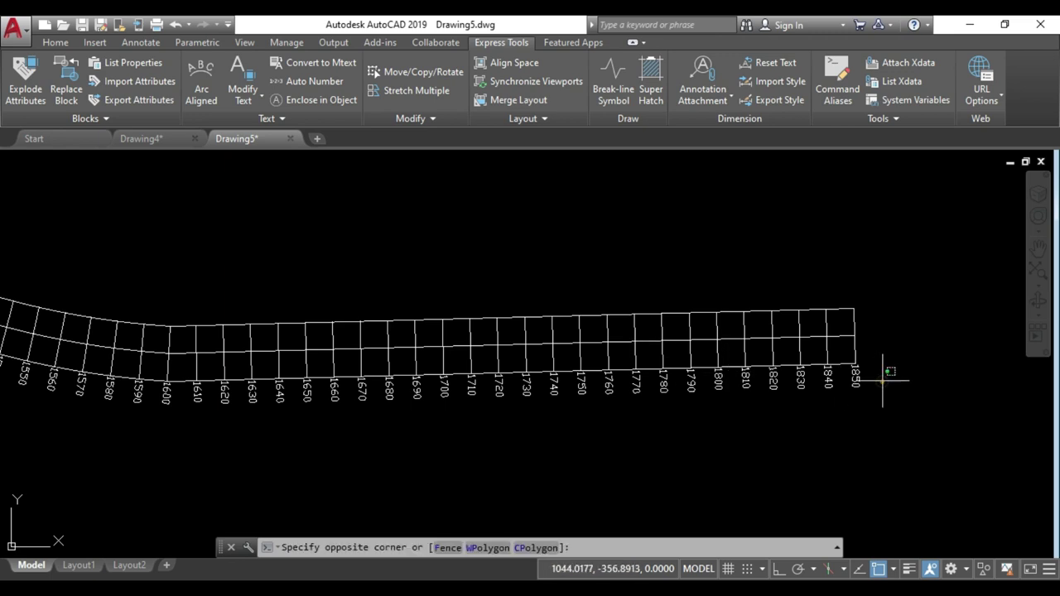
{"action": "left_click", "coordinate": [717, 395]}
{"action": "key", "text": "Escape"}
{"action": "key", "text": "Escape"}
{"action": "key", "text": "Escape"}
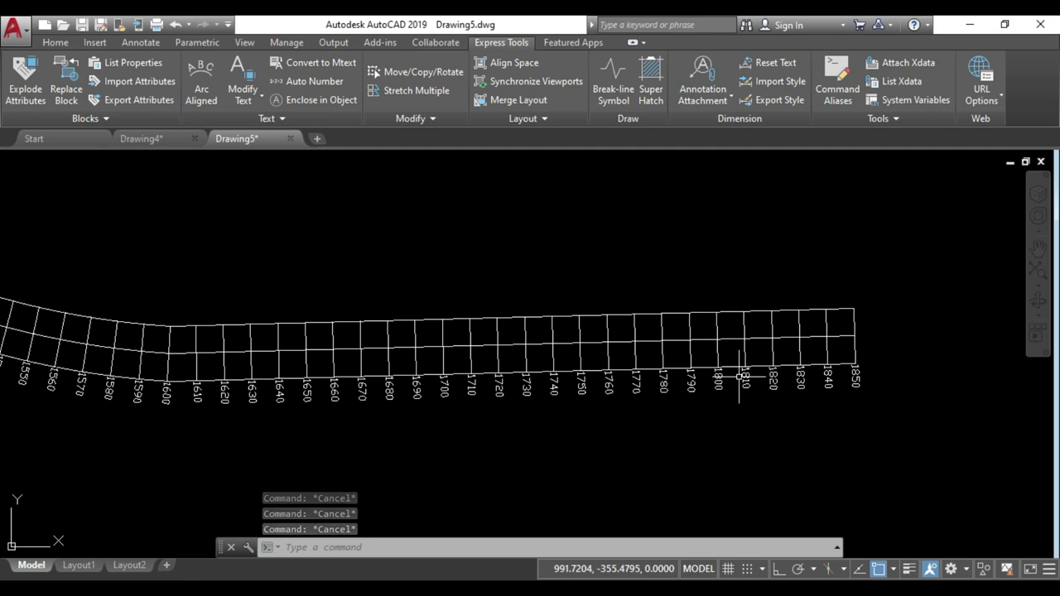
{"action": "scroll", "coordinate": [739, 377], "scroll_direction": "down", "scroll_amount": 3}
{"action": "scroll", "coordinate": [739, 377], "scroll_direction": "down", "scroll_amount": 1}
{"action": "scroll", "coordinate": [711, 409], "scroll_direction": "down", "scroll_amount": 1}
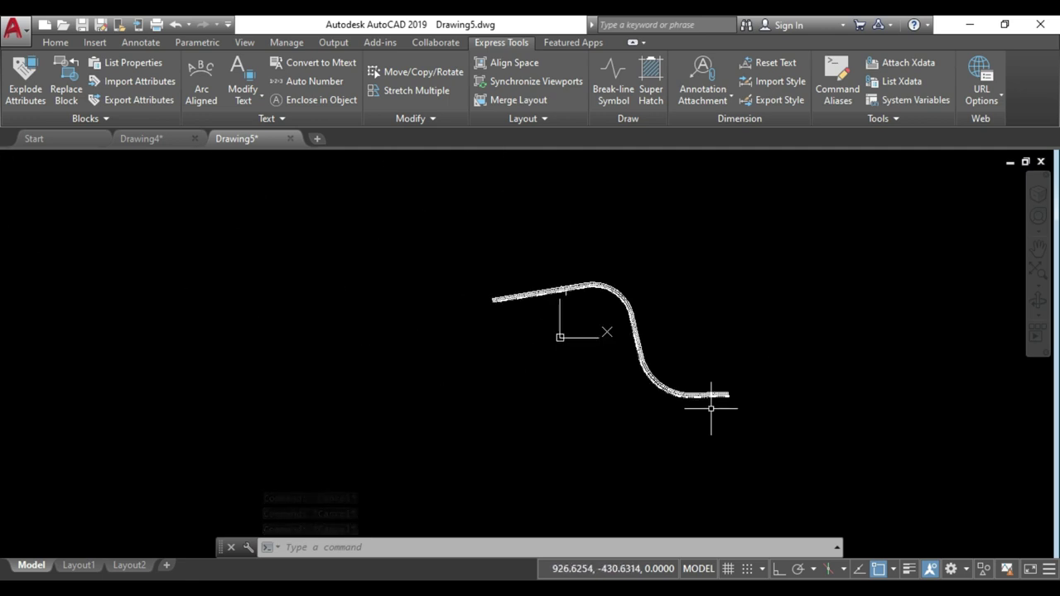